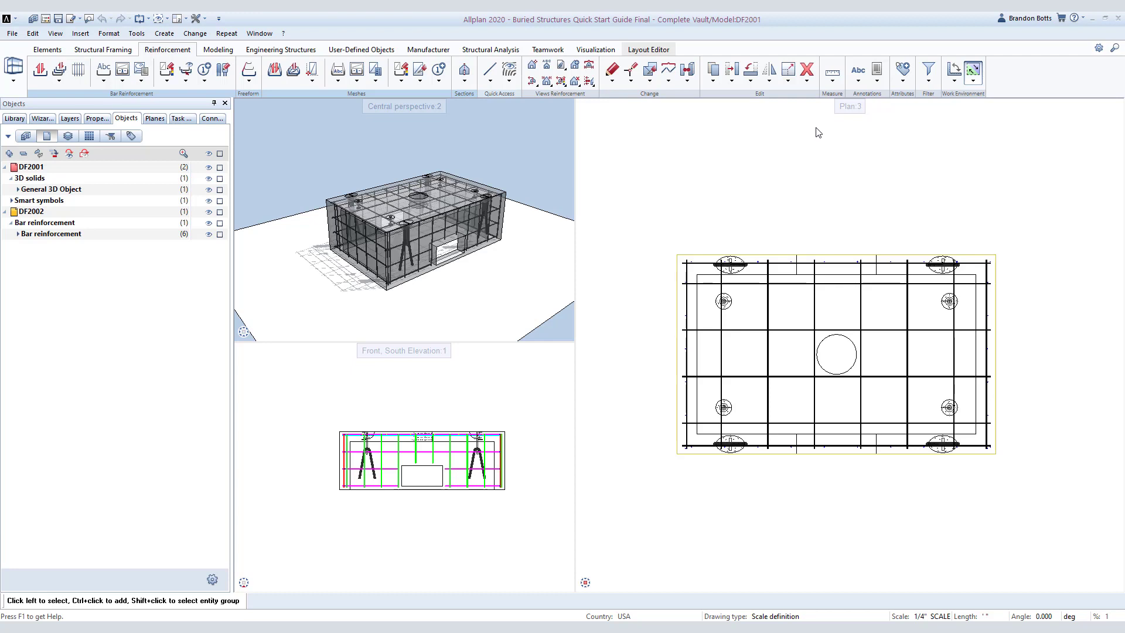
Review the project's building structure and the drawing files assigned to the Complete Vault model and its views.
click(669, 181)
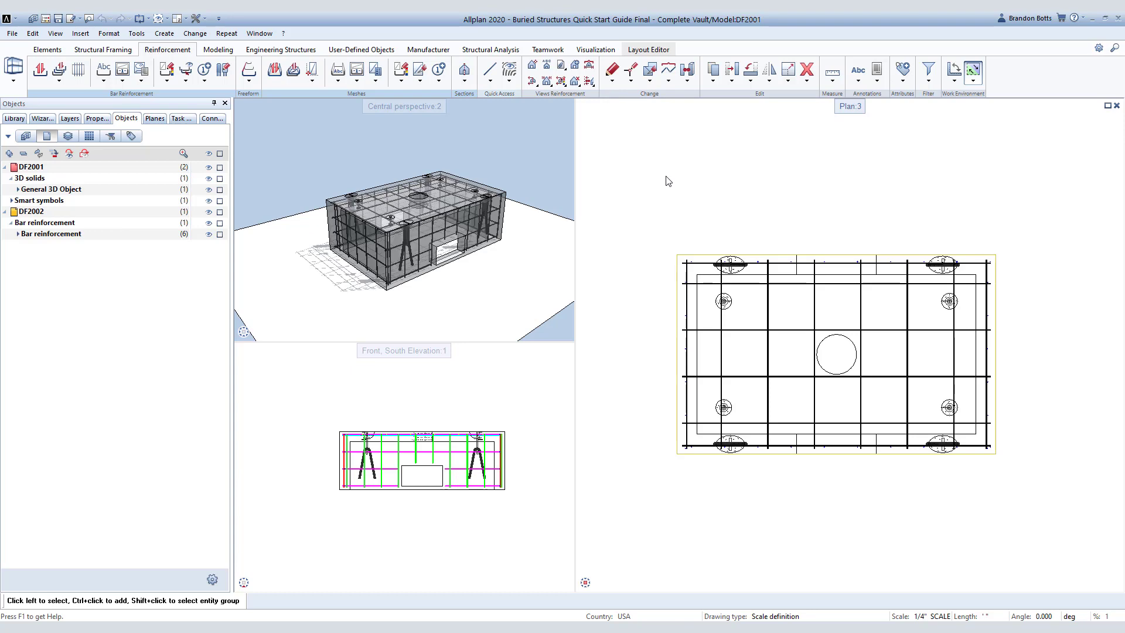
key(F2)
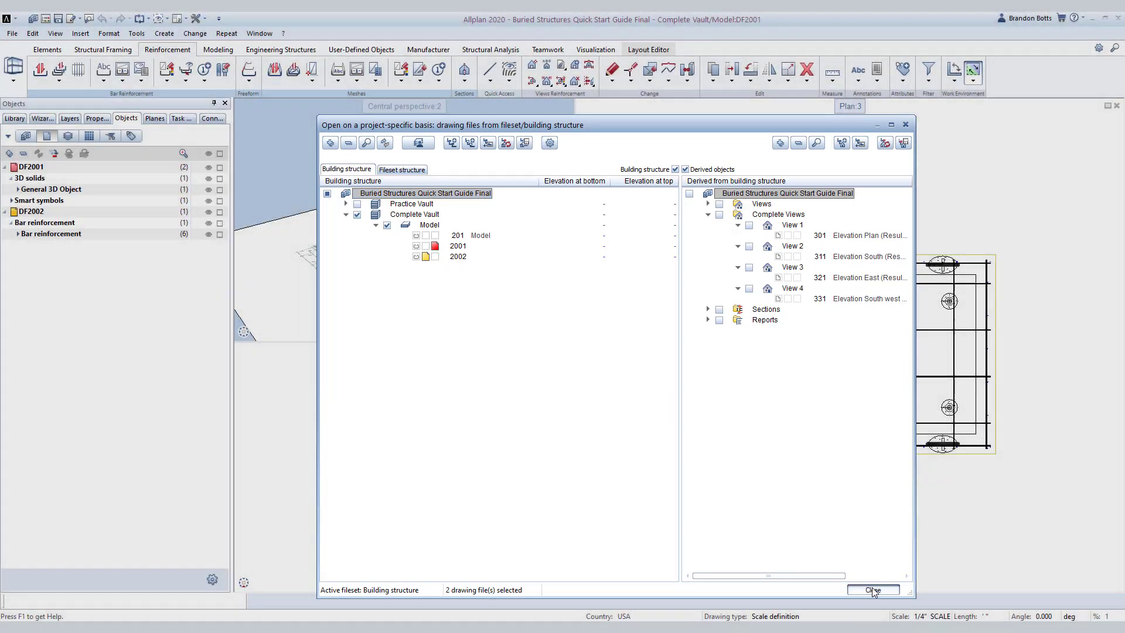
click(872, 589)
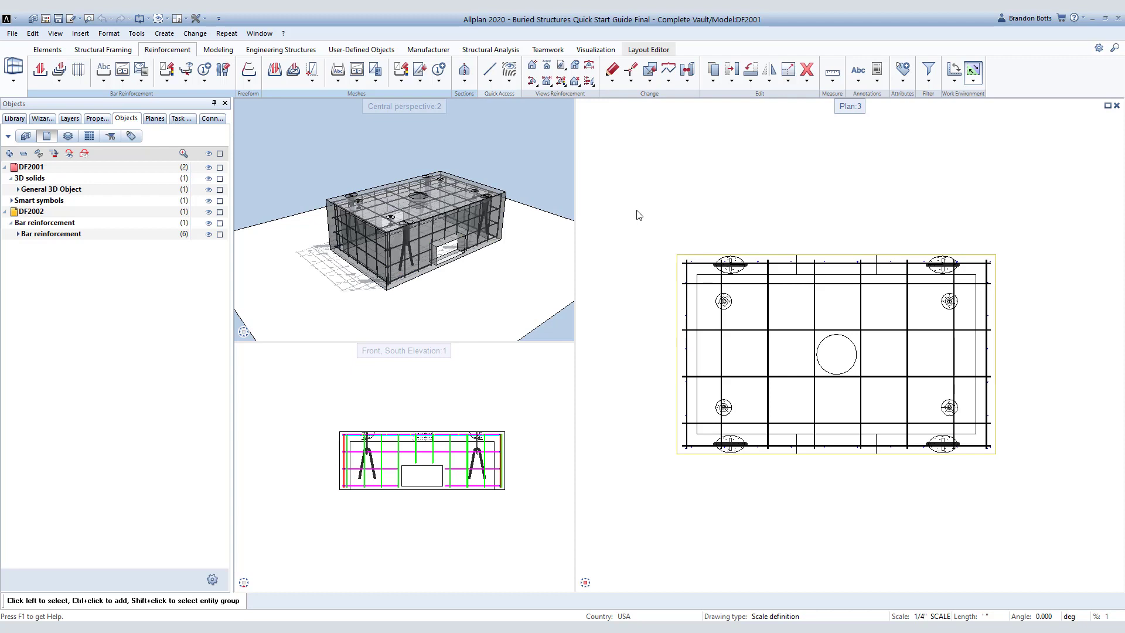
Start creating an associative view of the vault, choosing Plan View as direction and surface elements shown without fill.
click(464, 78)
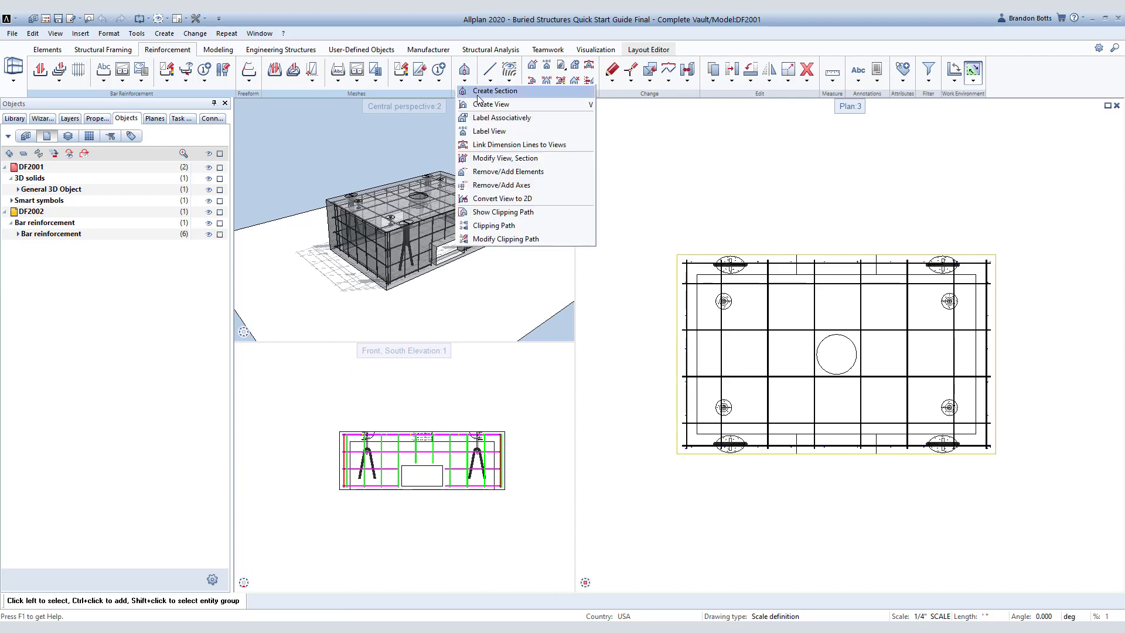
click(481, 103)
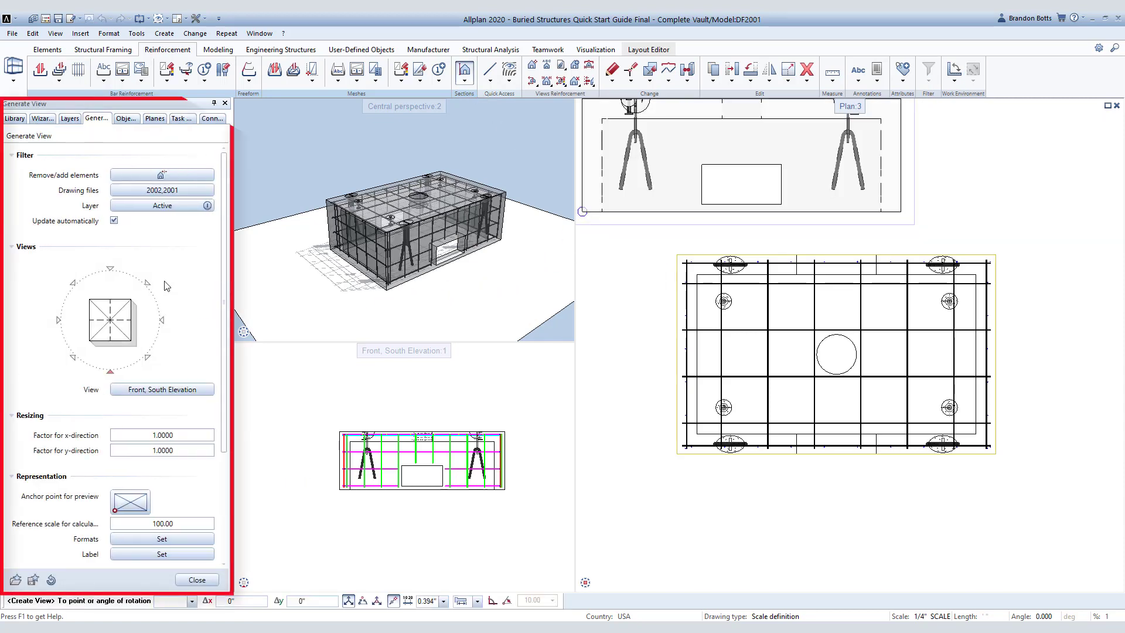
click(115, 335)
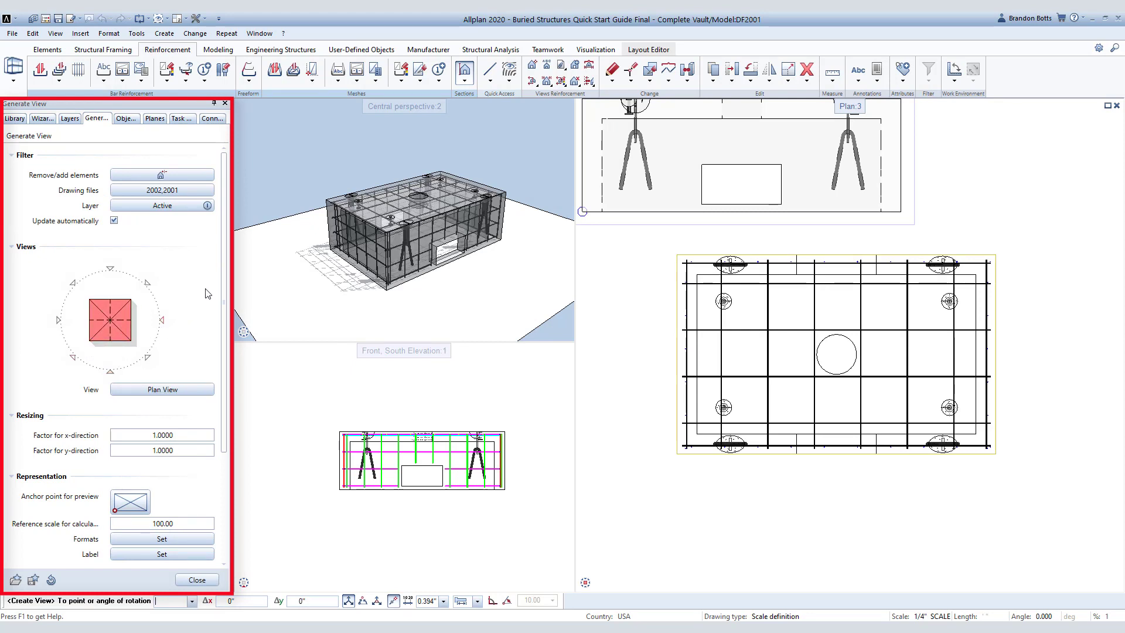
drag(223, 292, 217, 413)
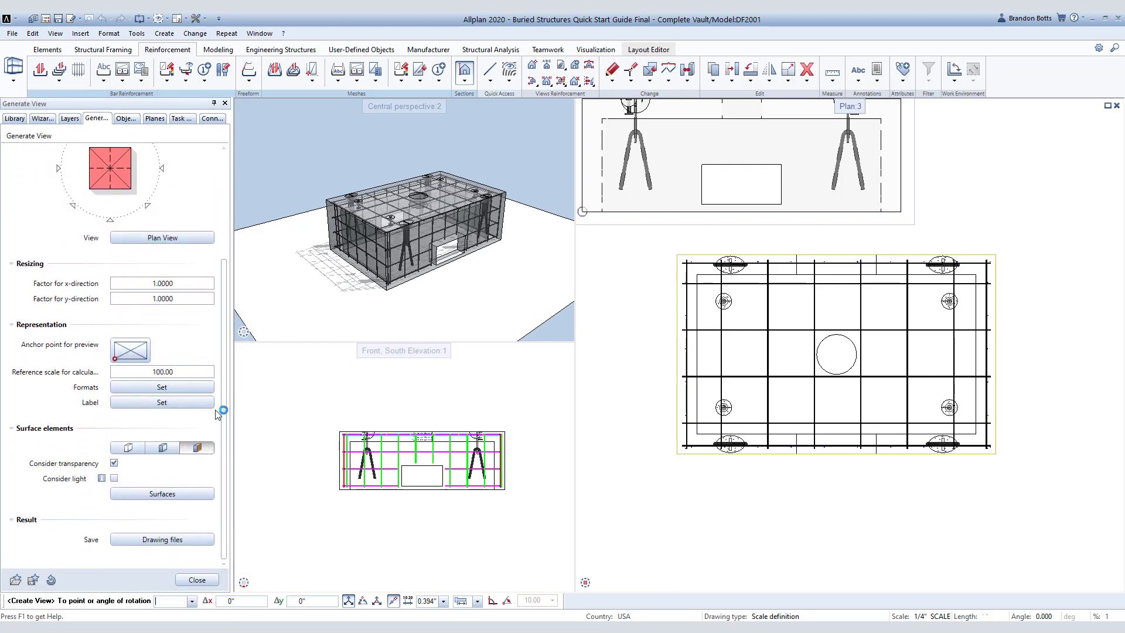
click(124, 449)
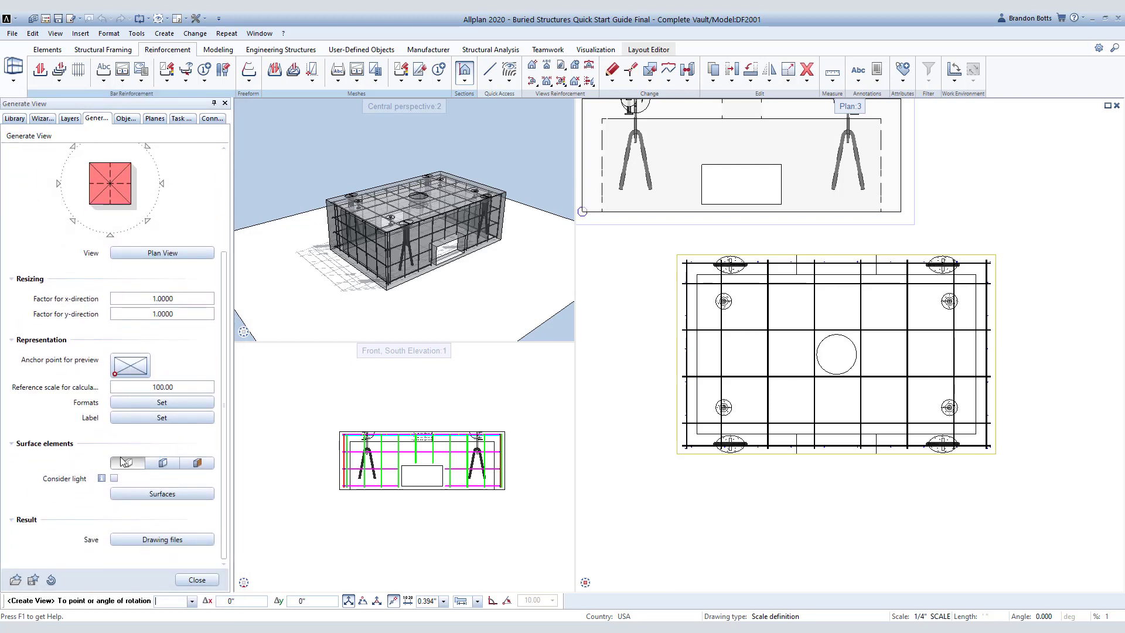
Switch the display of hidden edges off and back on in the view's format settings.
click(155, 403)
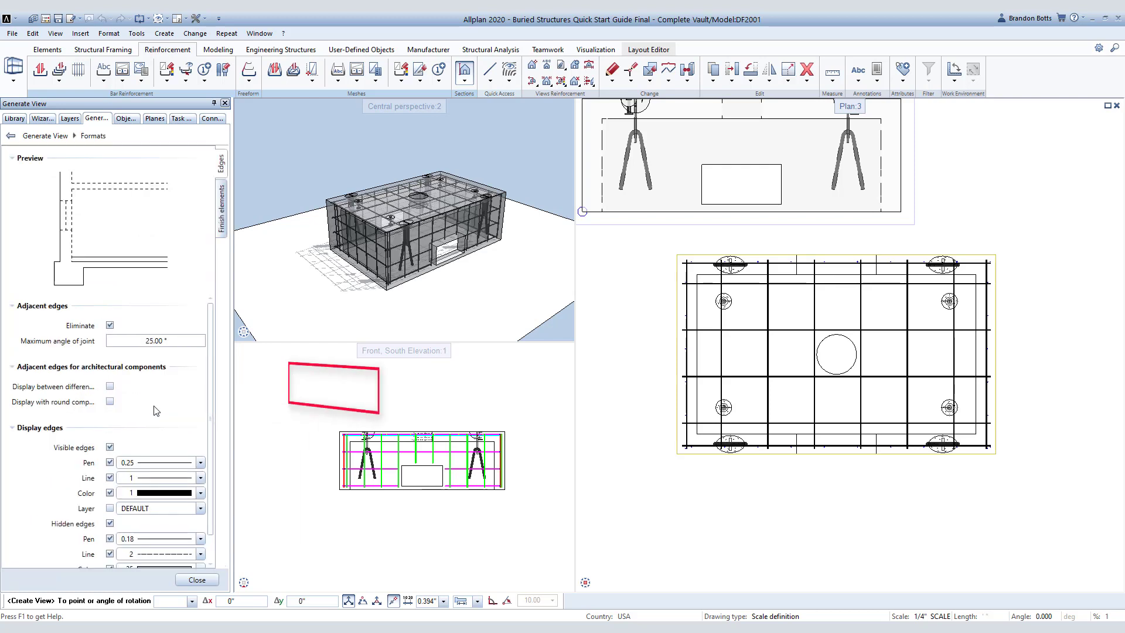
scroll(126, 417, down, 1)
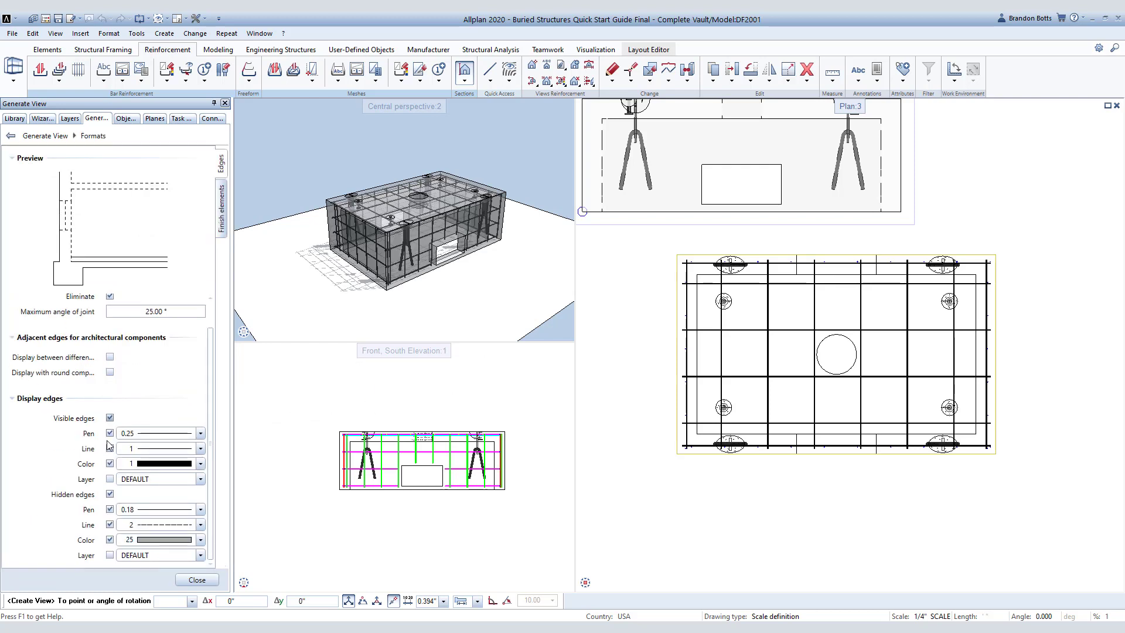
click(109, 494)
click(110, 523)
click(197, 579)
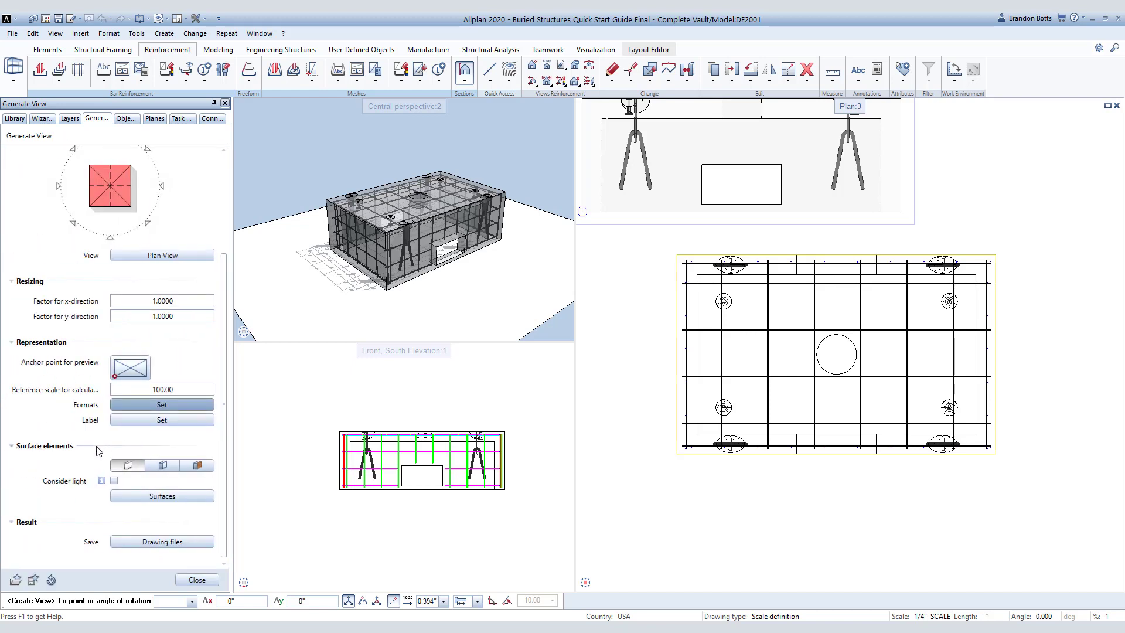
Save the result to drawing file 101 Plan View and place the plan beside the model, level with it.
click(144, 541)
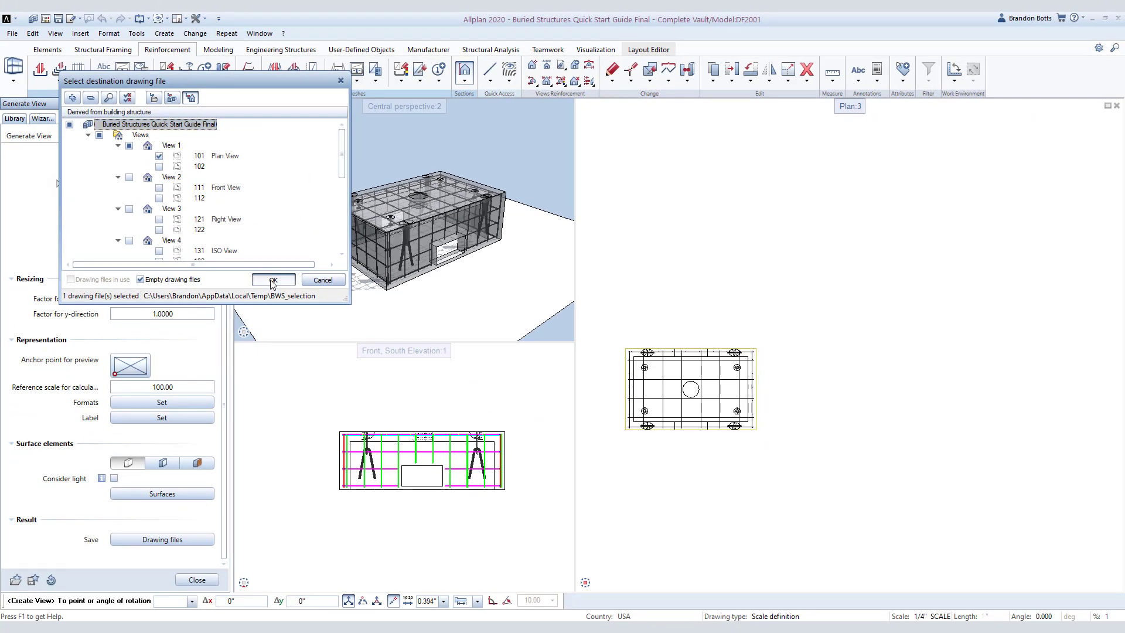
click(588, 493)
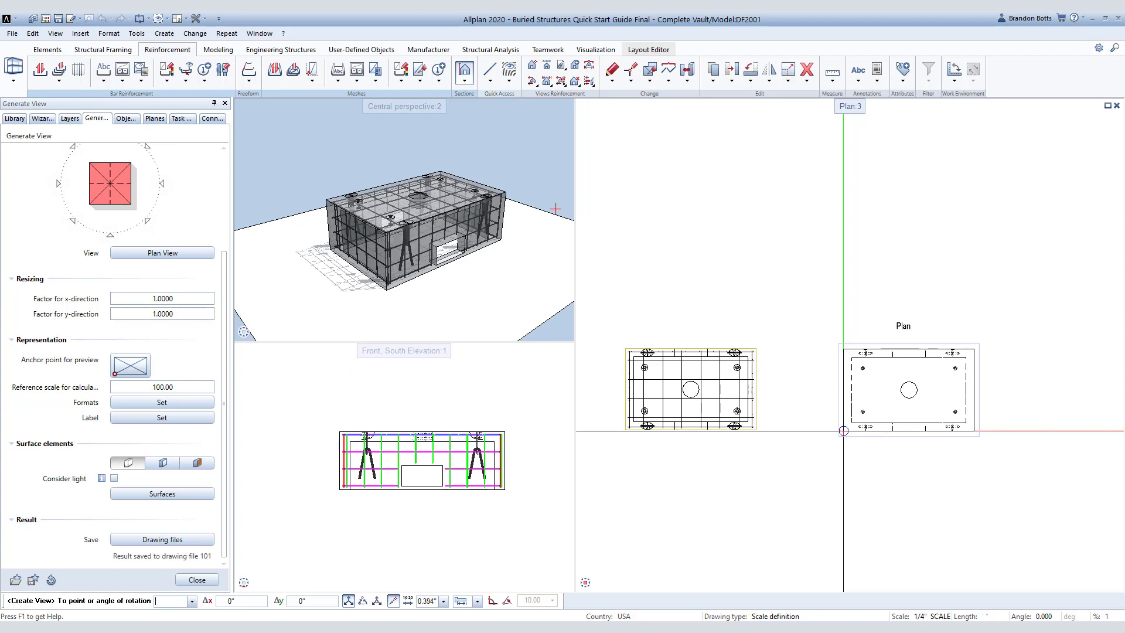
click(843, 431)
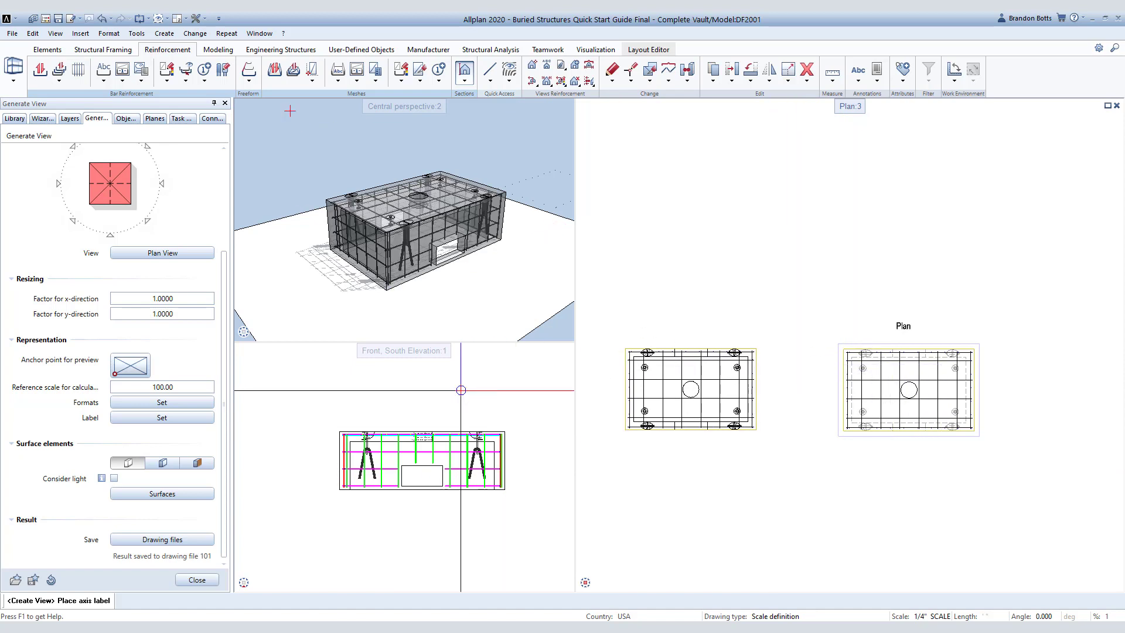
Create the Front, South Elevation view, save it to drawing file 111 Front View and place it directly above the plan.
mouse_move(322, 305)
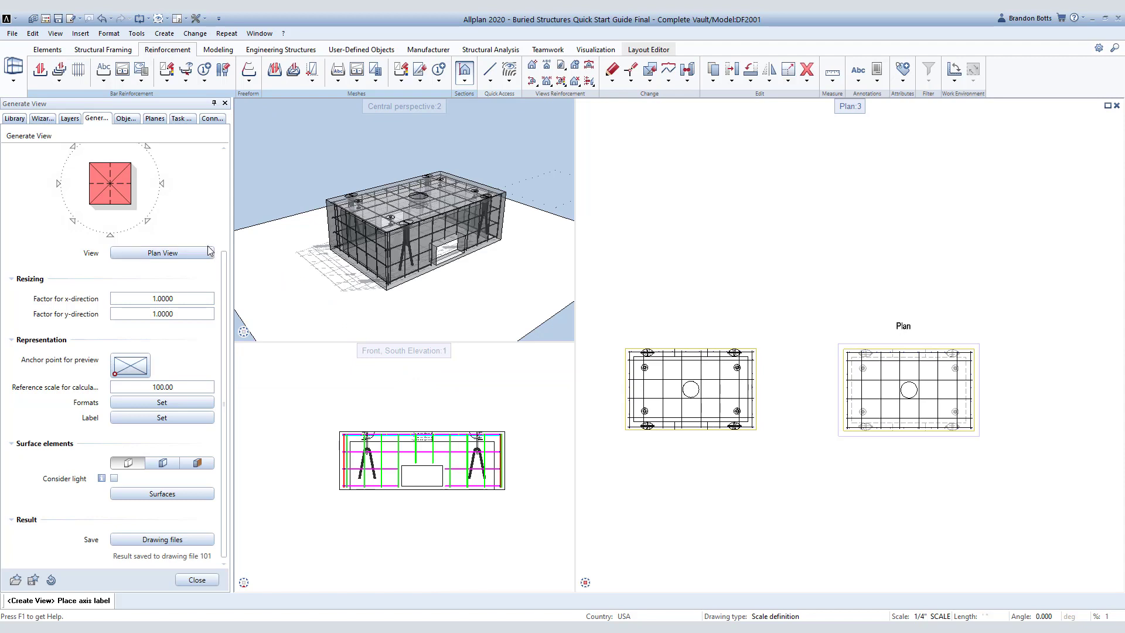
click(111, 236)
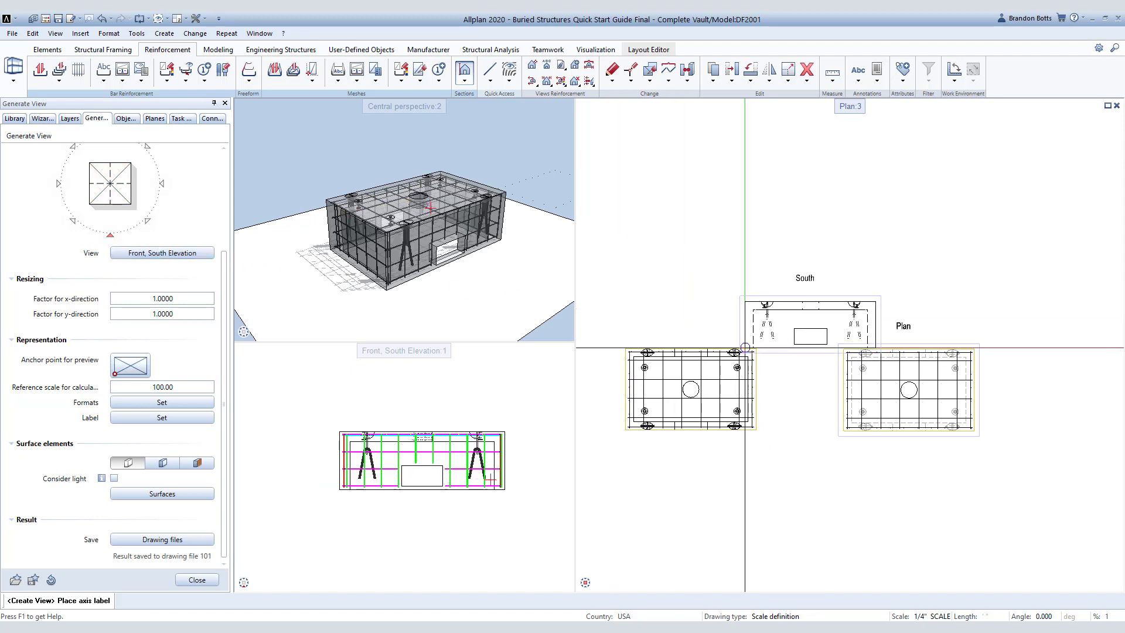
scroll(691, 386, down, 2)
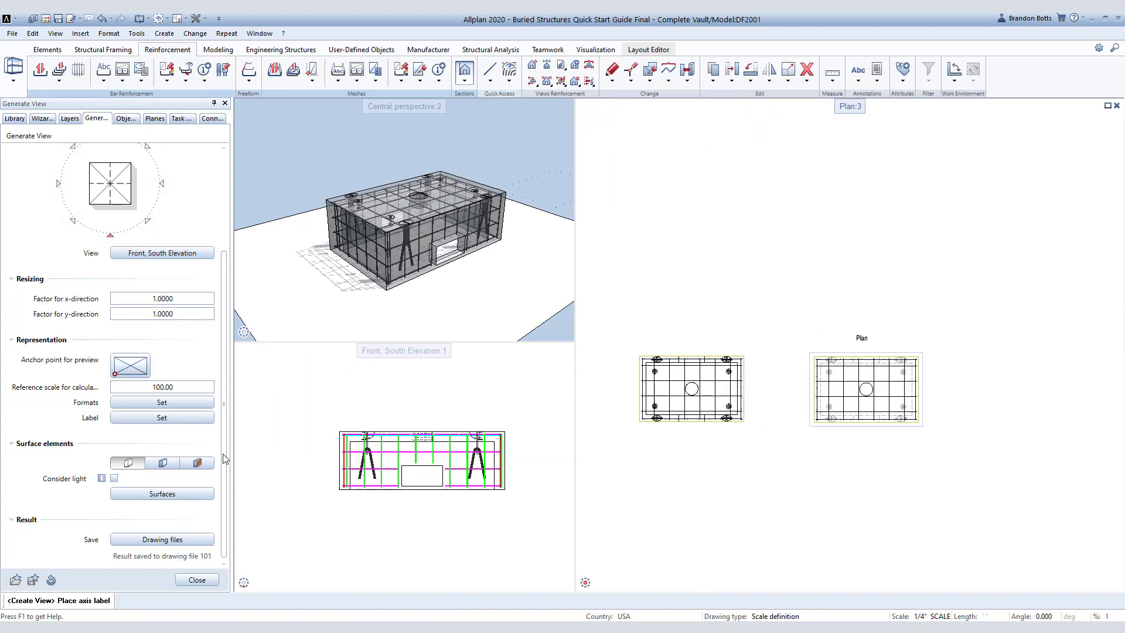
scroll(225, 460, down, 1)
click(198, 538)
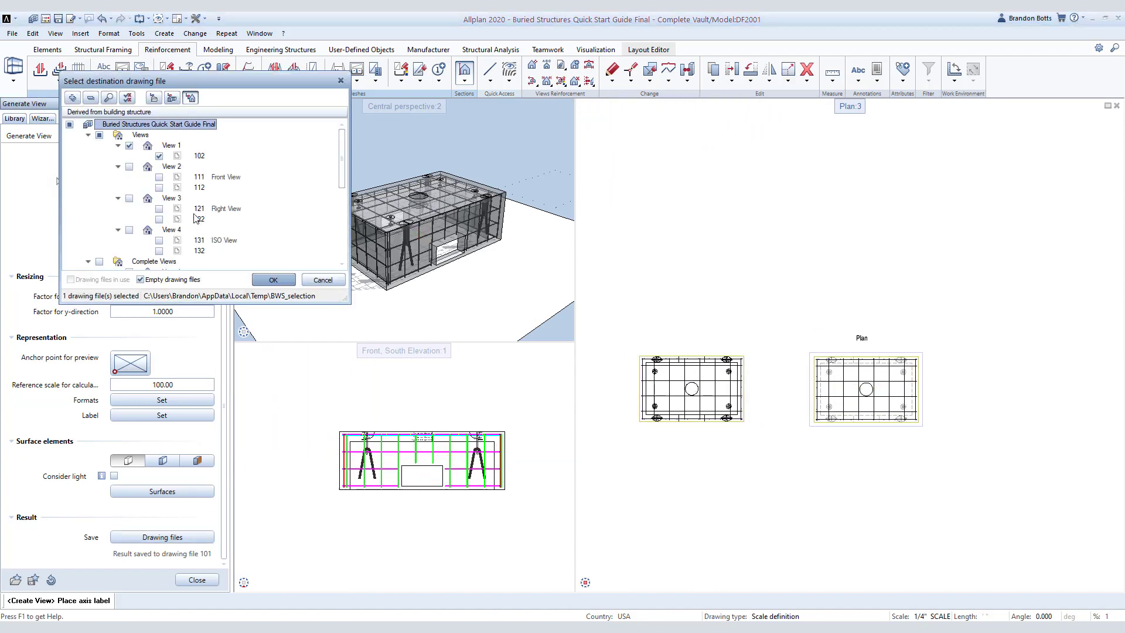
click(159, 177)
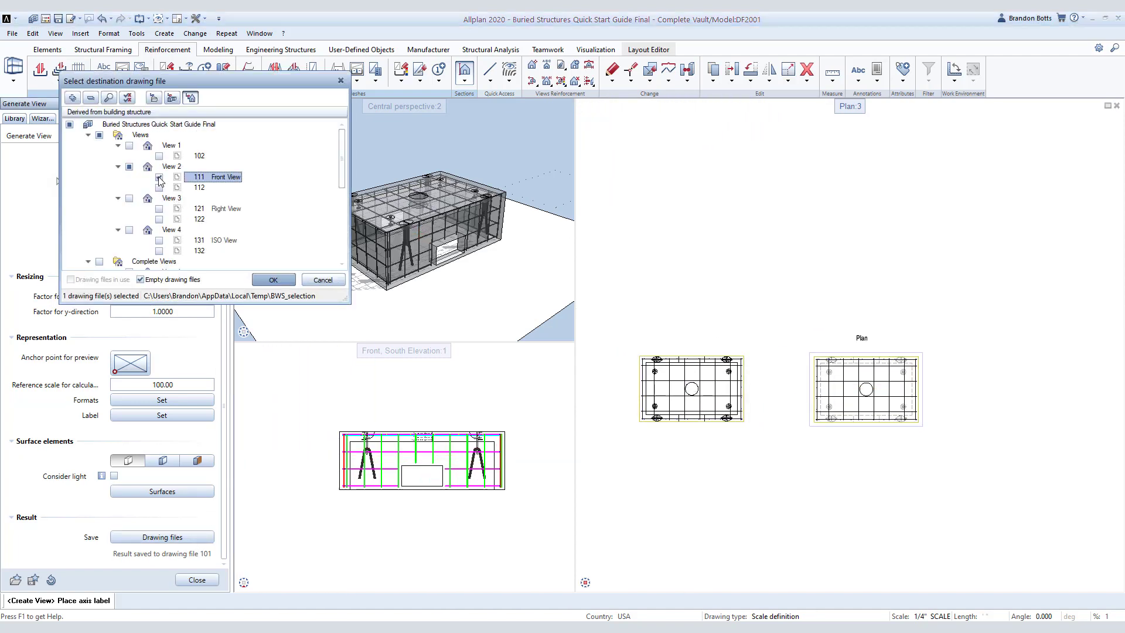
click(273, 280)
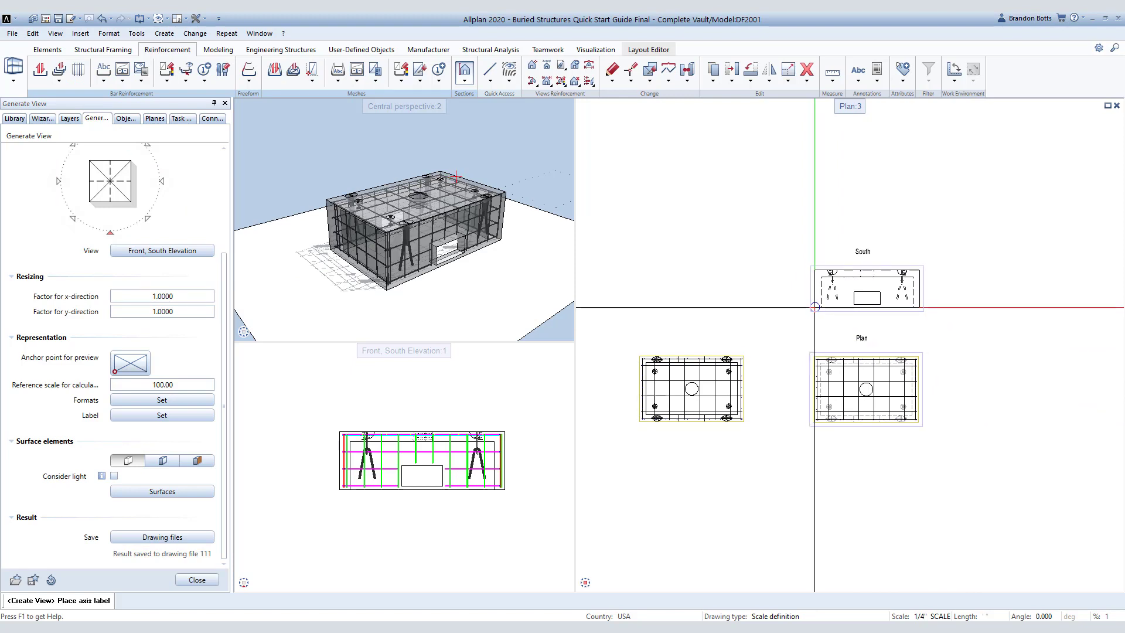
click(814, 306)
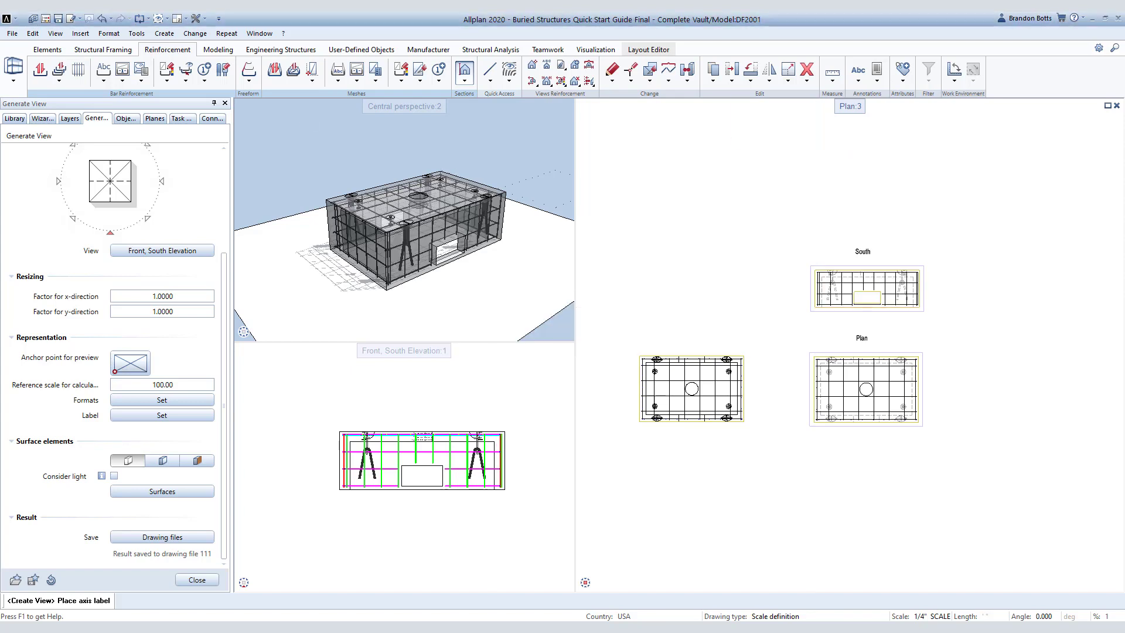
Create the Right, East Elevation view, save it to drawing file 121 Right View and place it to the right of the plan.
click(165, 184)
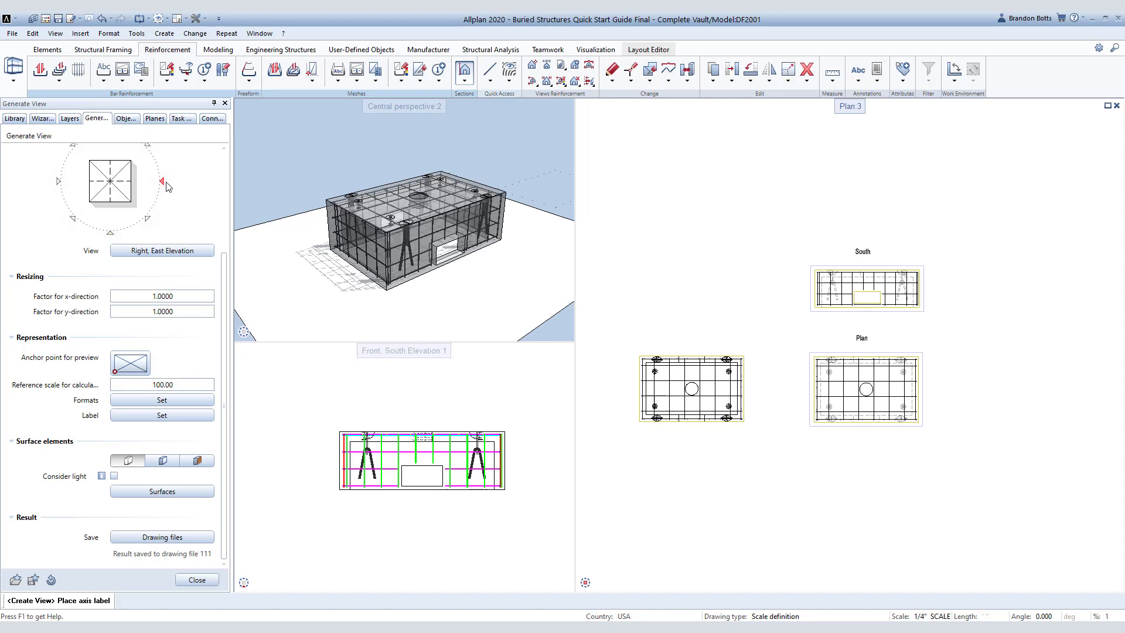
click(200, 536)
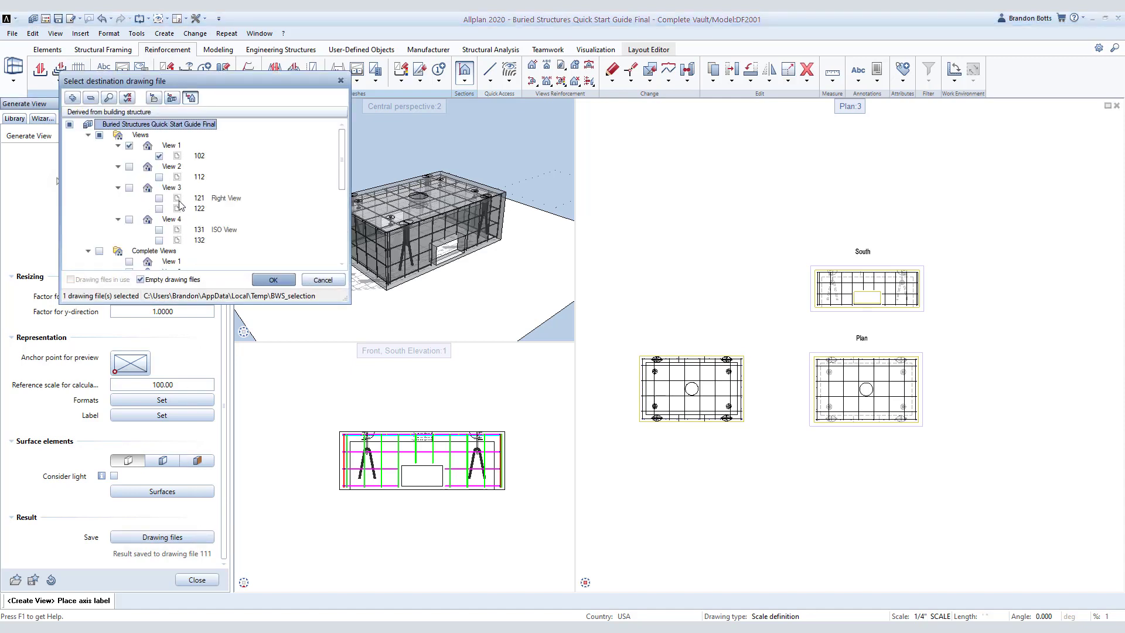
click(158, 198)
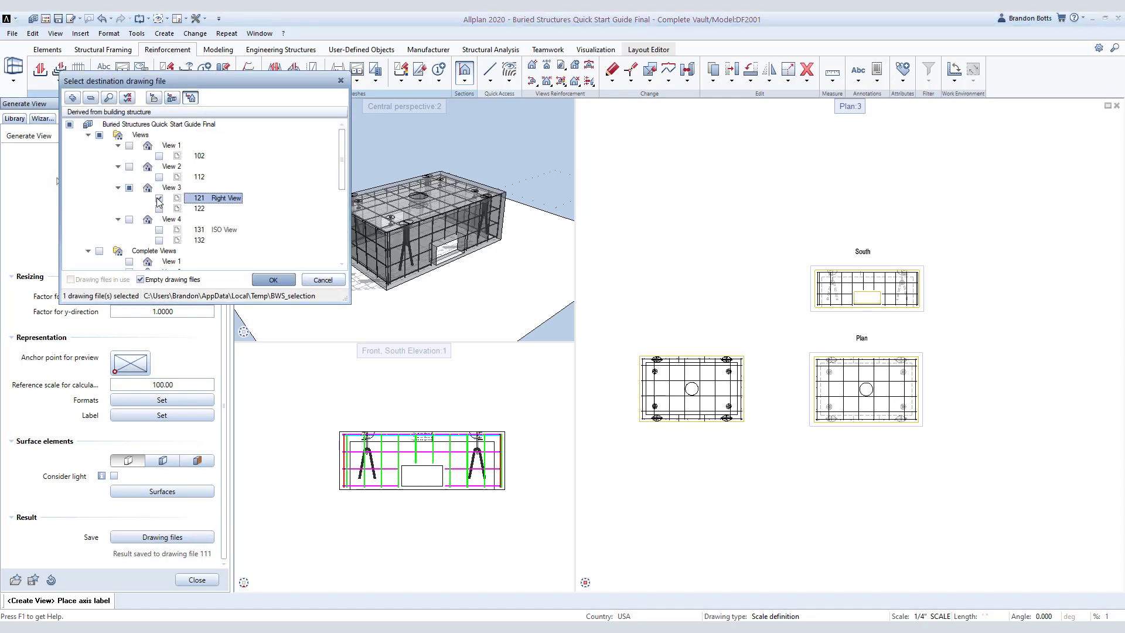
click(270, 279)
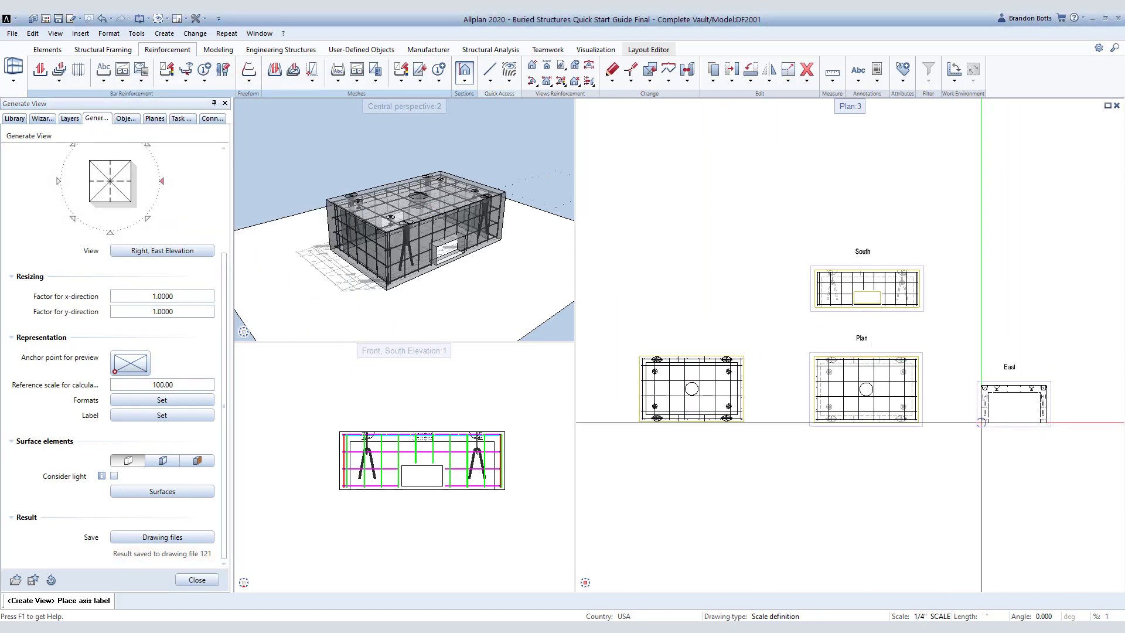
click(981, 421)
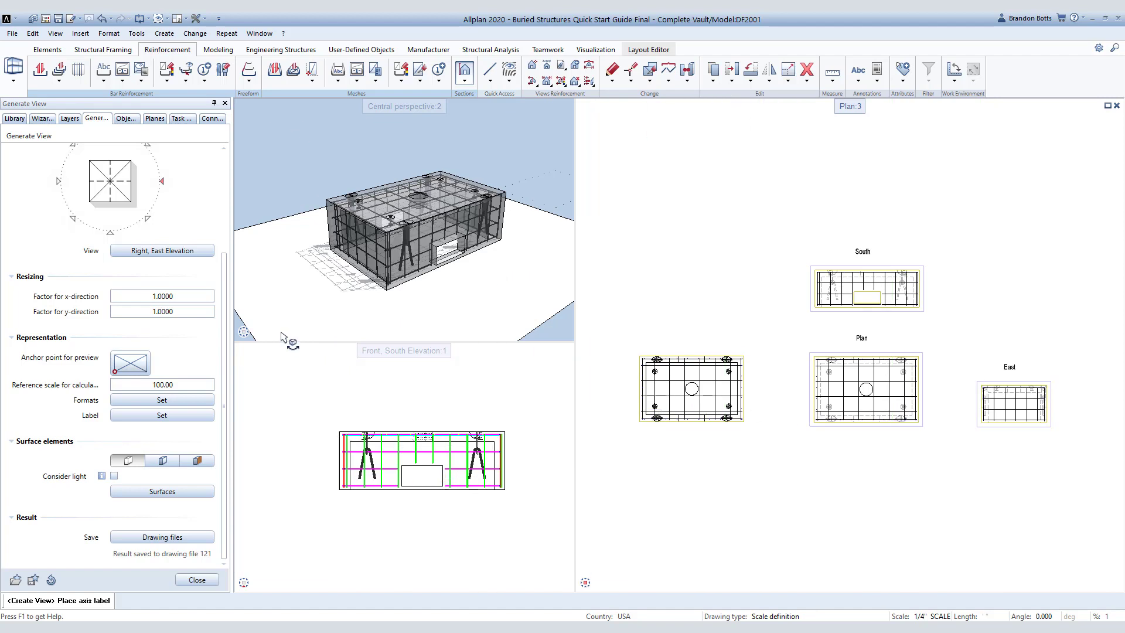
Set the next view to Front Left, Southwest Isometric with filled surface elements that consider transparency.
mouse_move(242, 334)
click(73, 219)
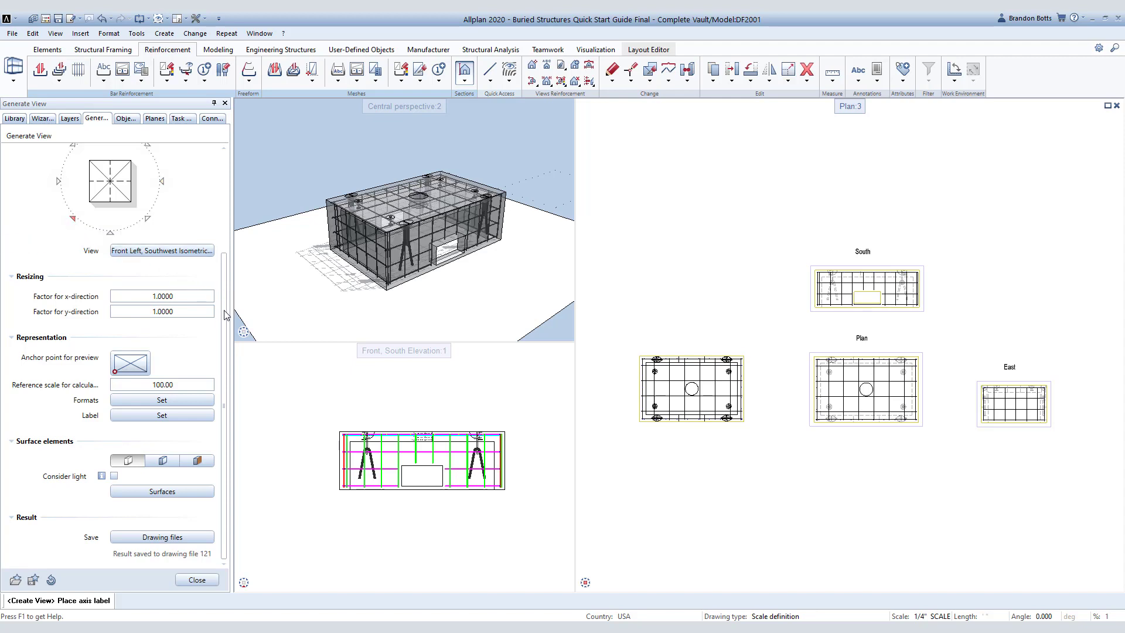
click(198, 460)
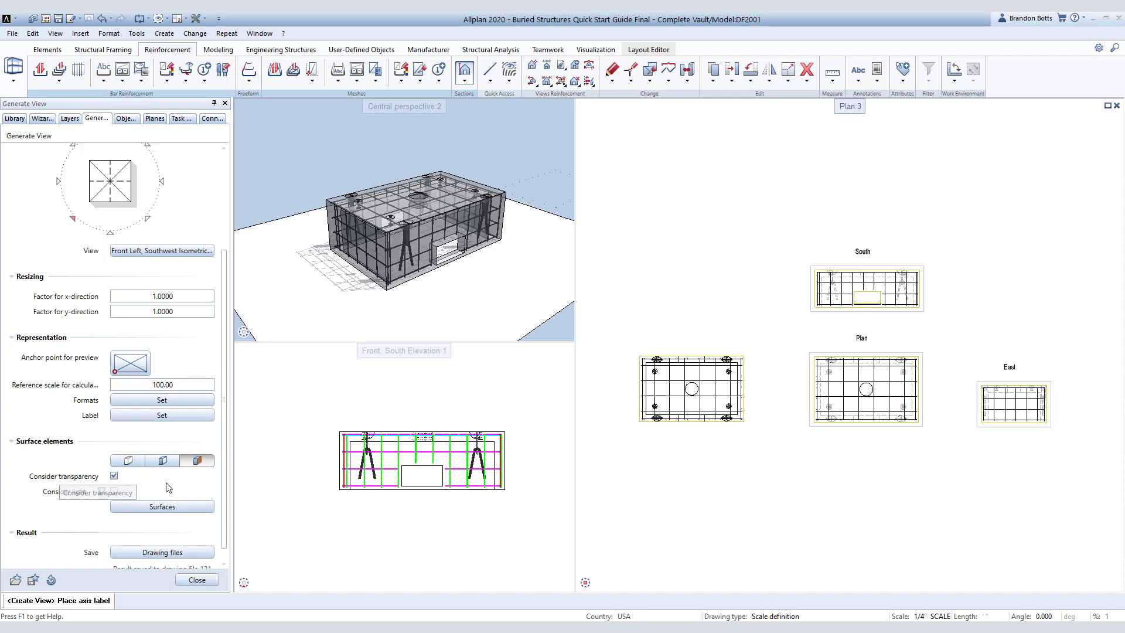
scroll(168, 485, down, 1)
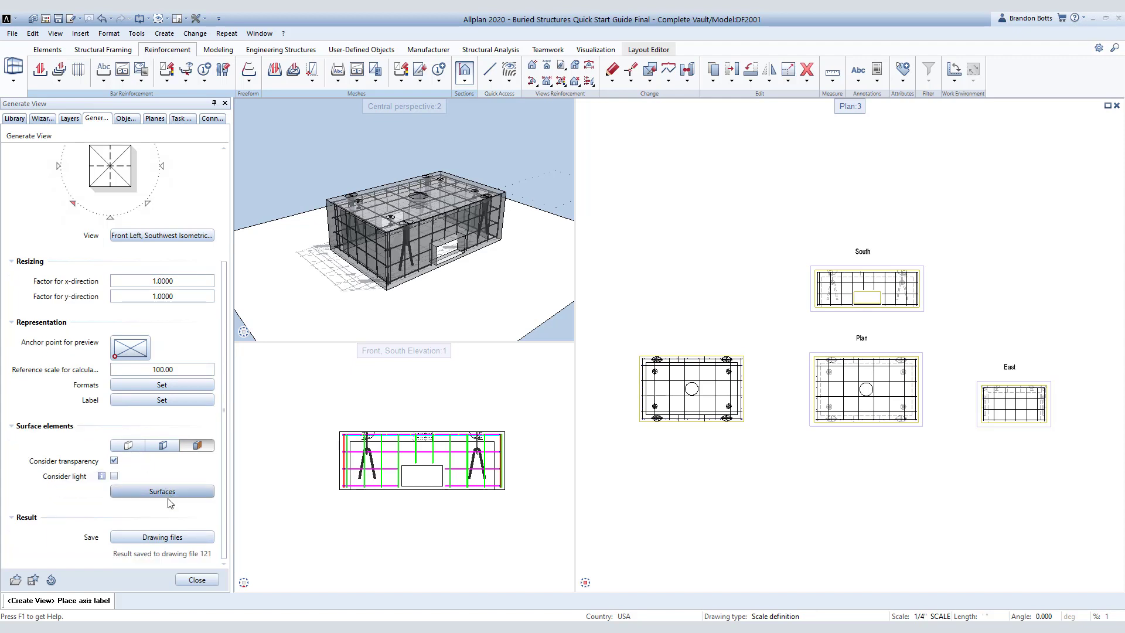
Save the isometric to drawing file 131 ISO View, place it right of the south elevation and finish creating views.
click(175, 537)
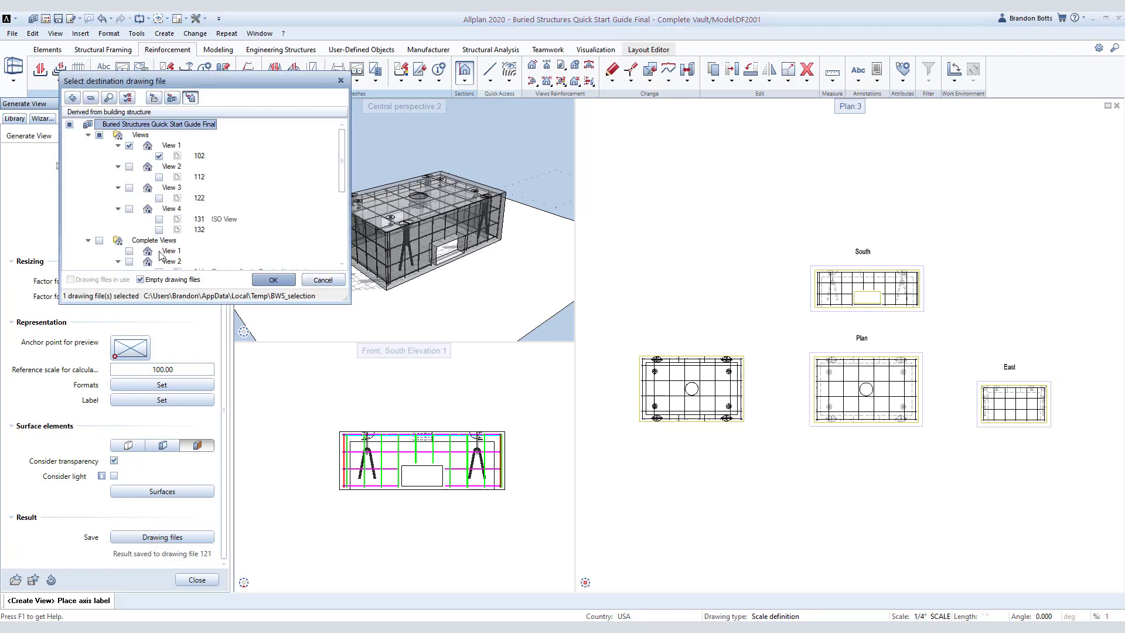
click(161, 220)
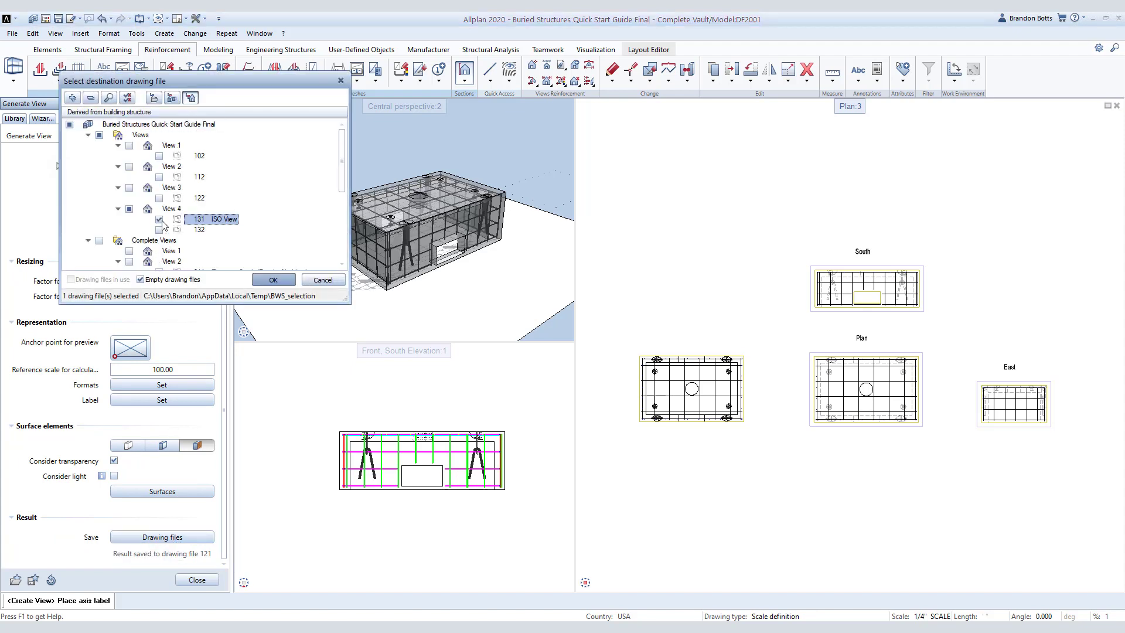
click(273, 281)
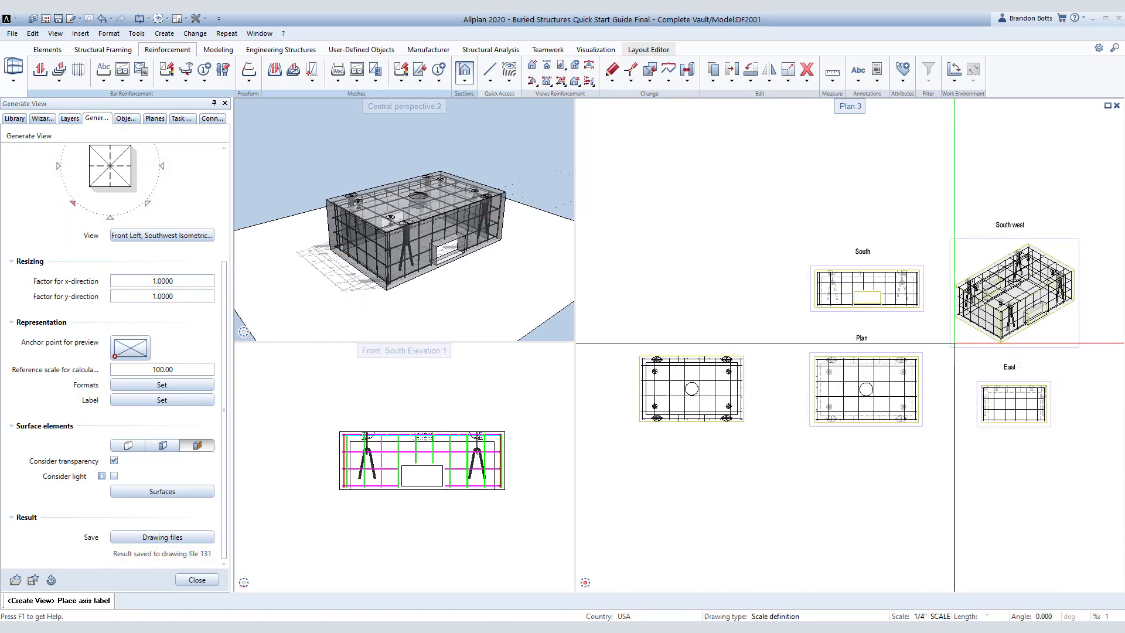
click(953, 342)
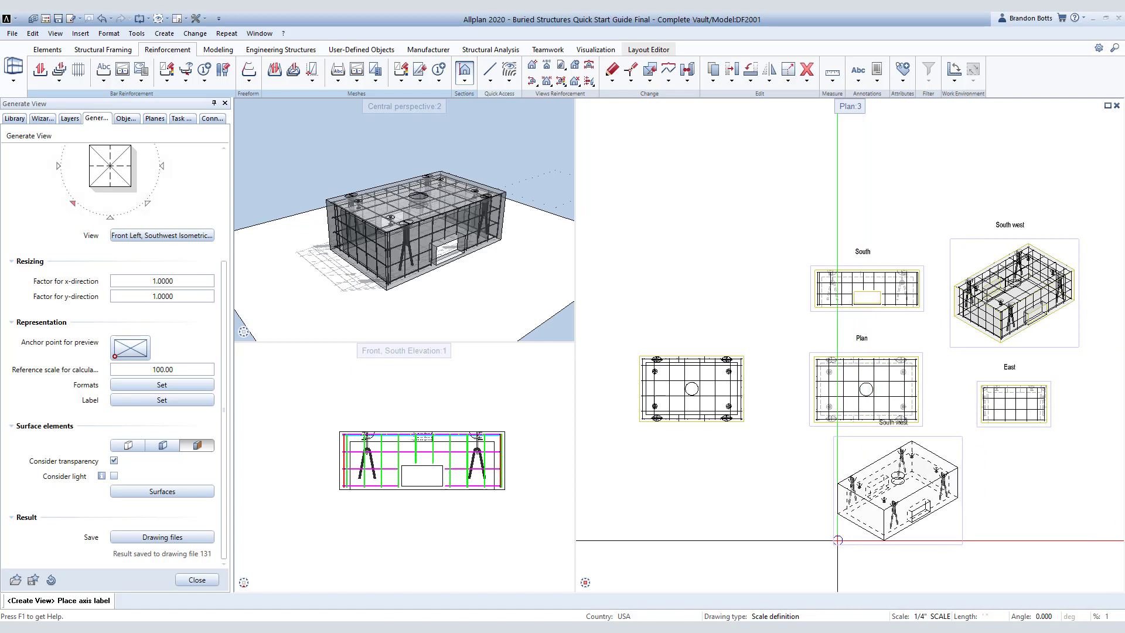
key(Escape)
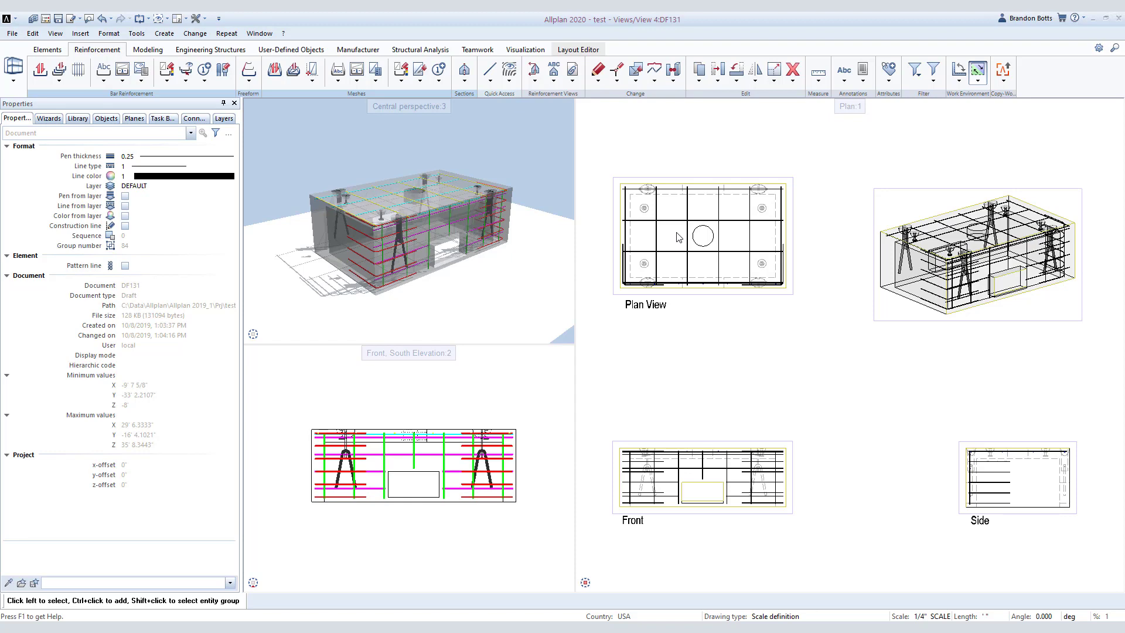
Add a bar dimension line above the plan view for the bars running up the plan, with its bar label beyond the line's left end.
scroll(678, 237, up, 2)
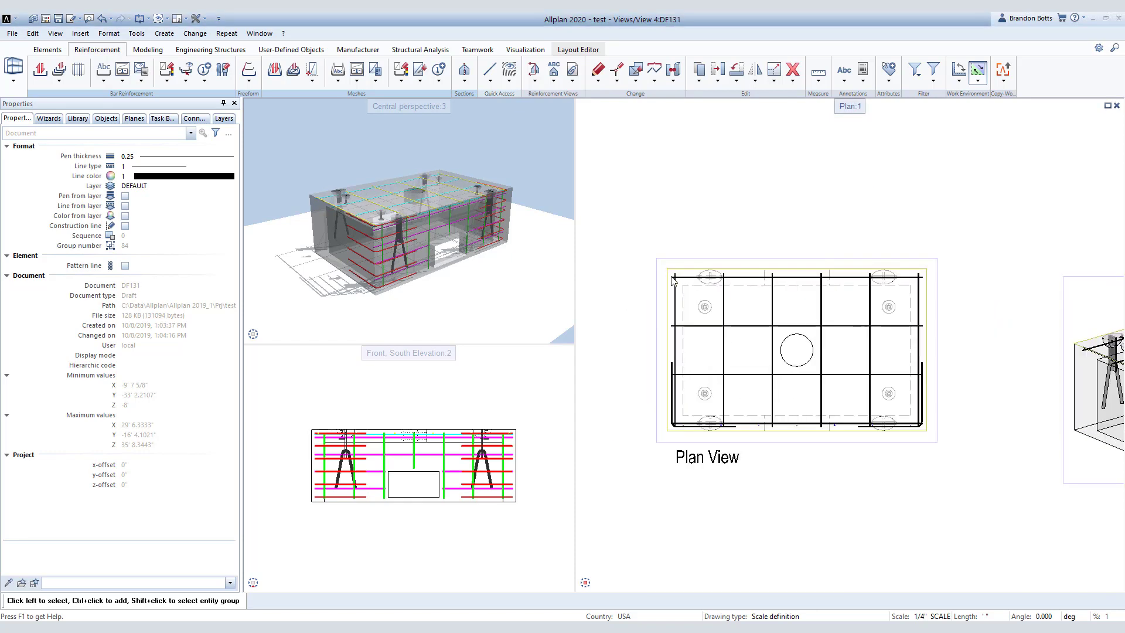
right_click(771, 310)
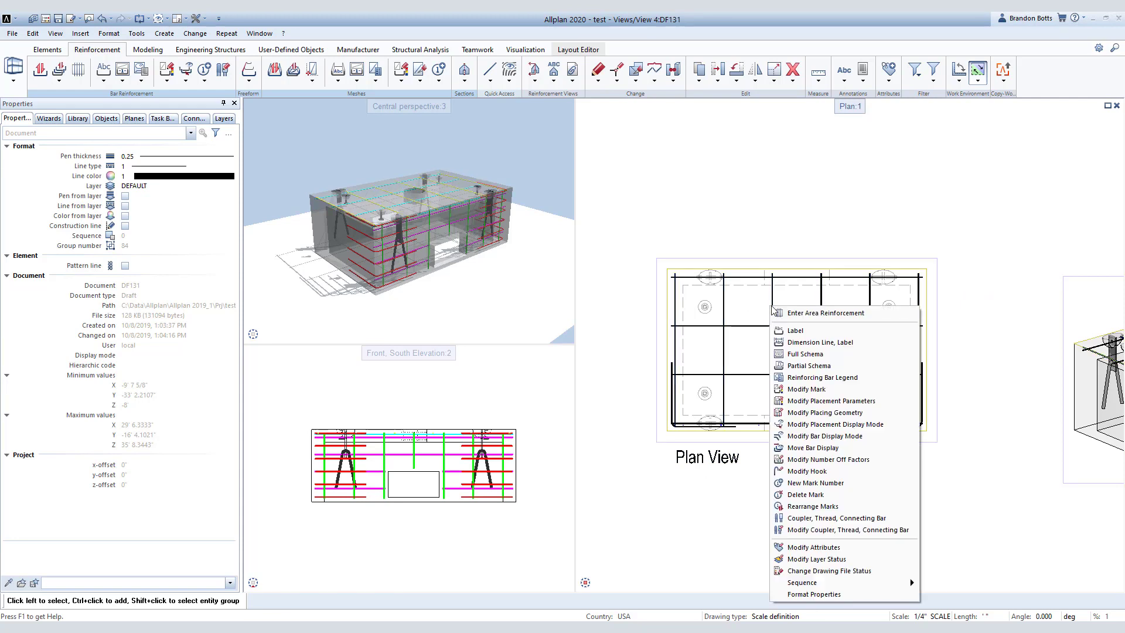
click(813, 344)
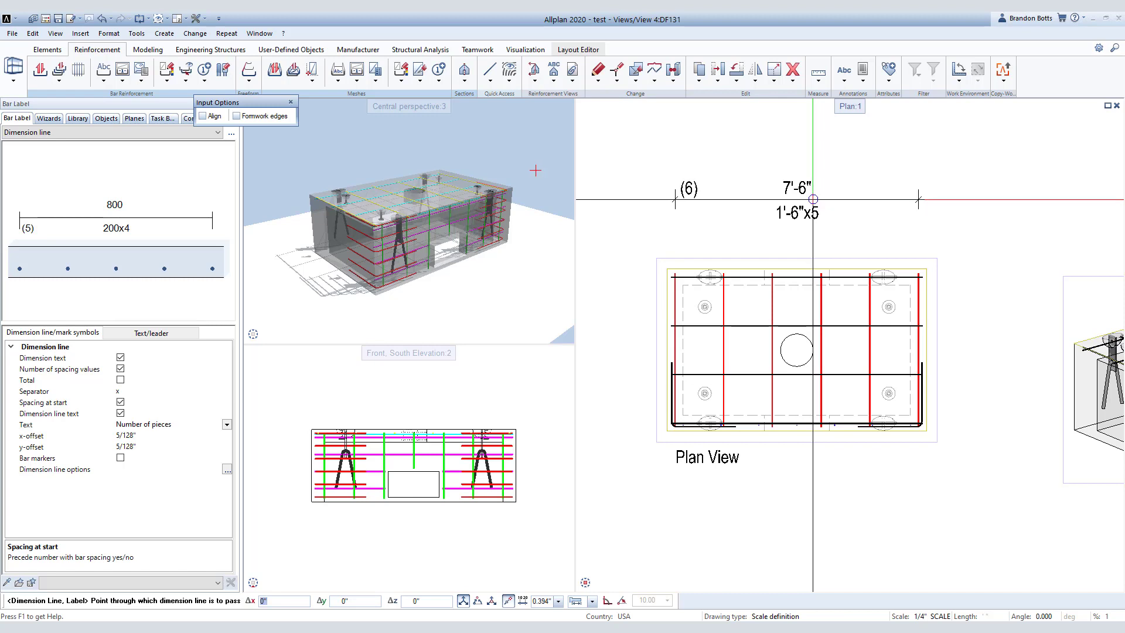
click(812, 199)
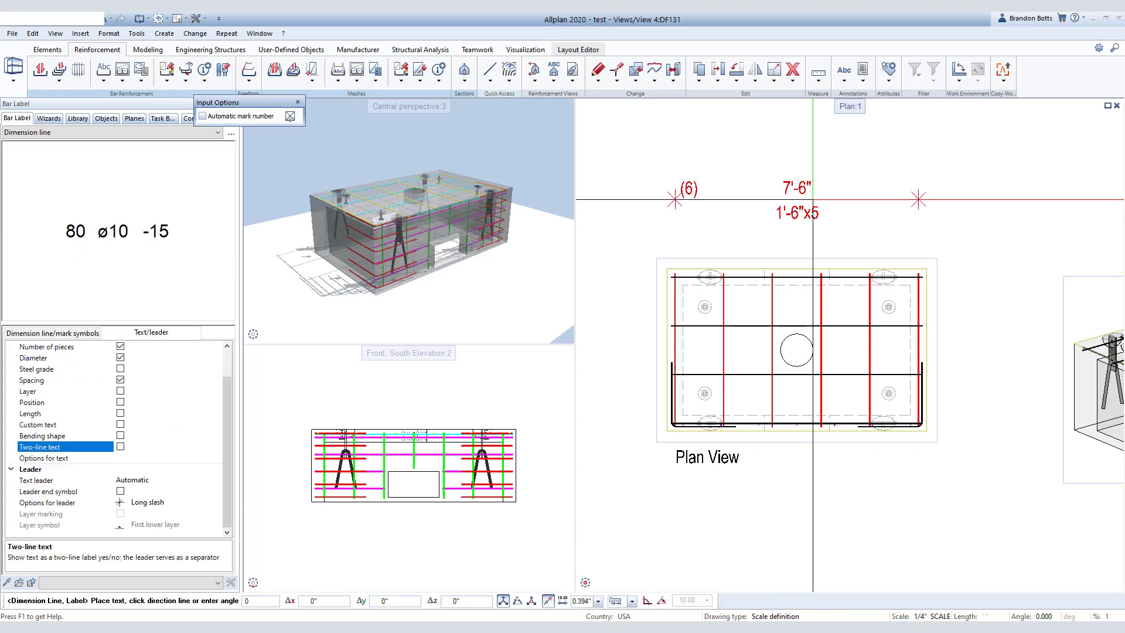
middle_drag(878, 202, 948, 210)
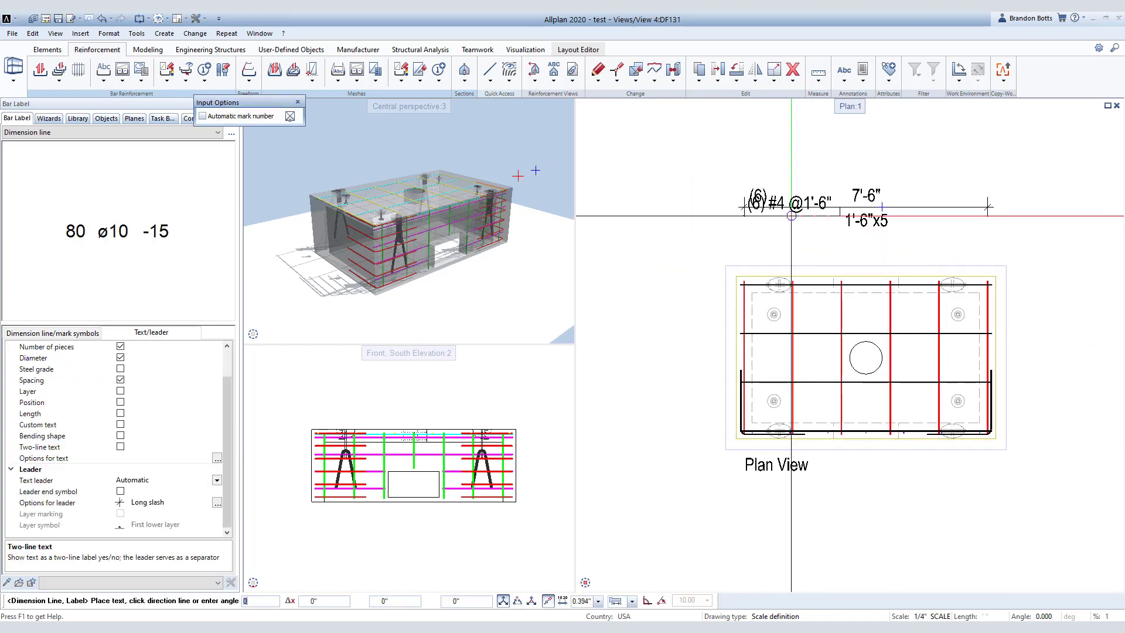
click(681, 209)
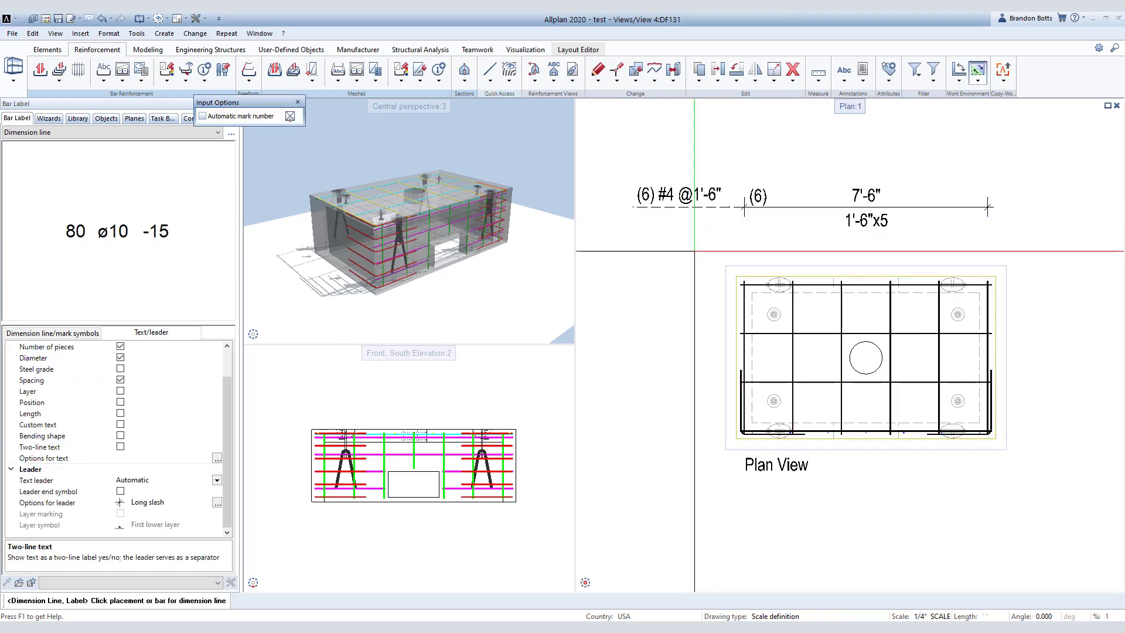
Dimension the plan view's horizontal bars with a vertical dimension line left of the plan, placing the bar label below the line, and finish dimensioning.
scroll(700, 263, down, 3)
scroll(700, 279, up, 3)
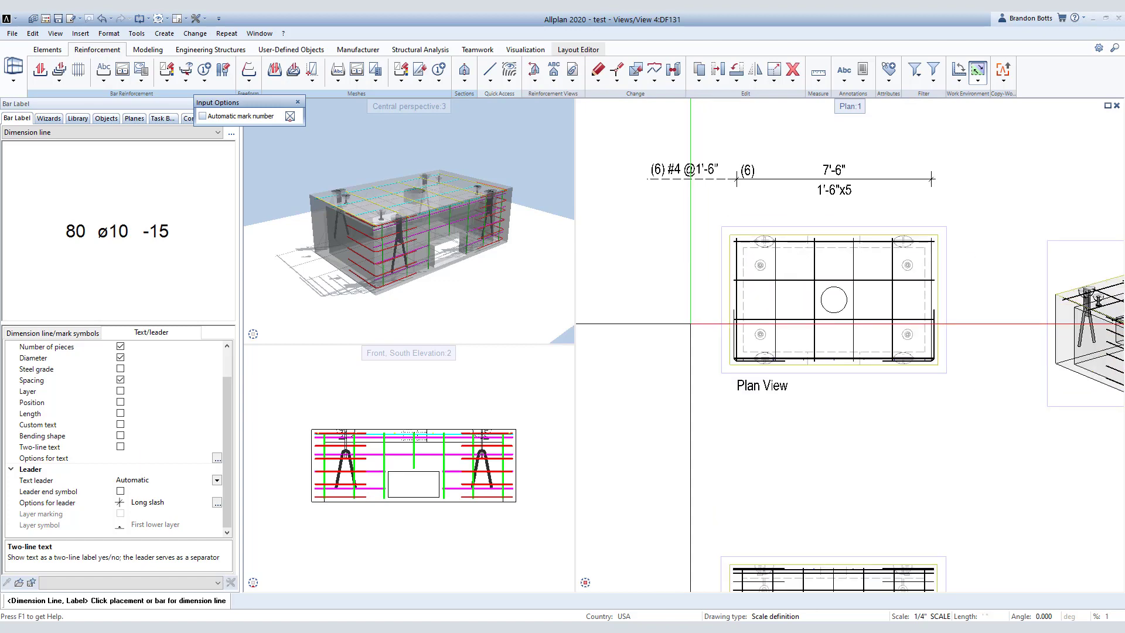
click(756, 281)
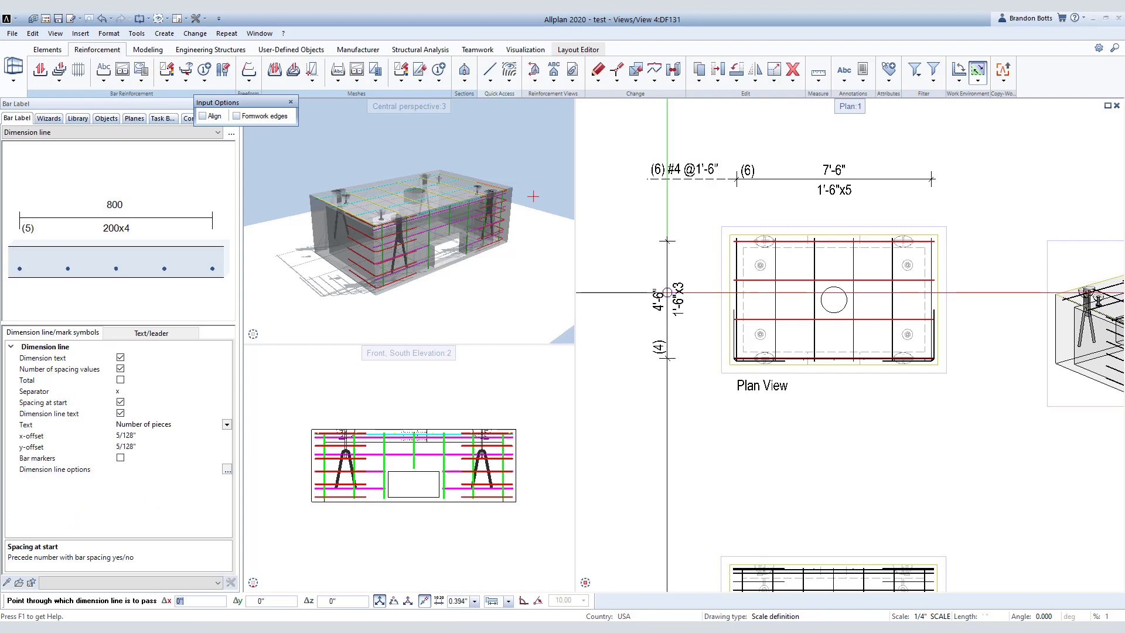
click(667, 292)
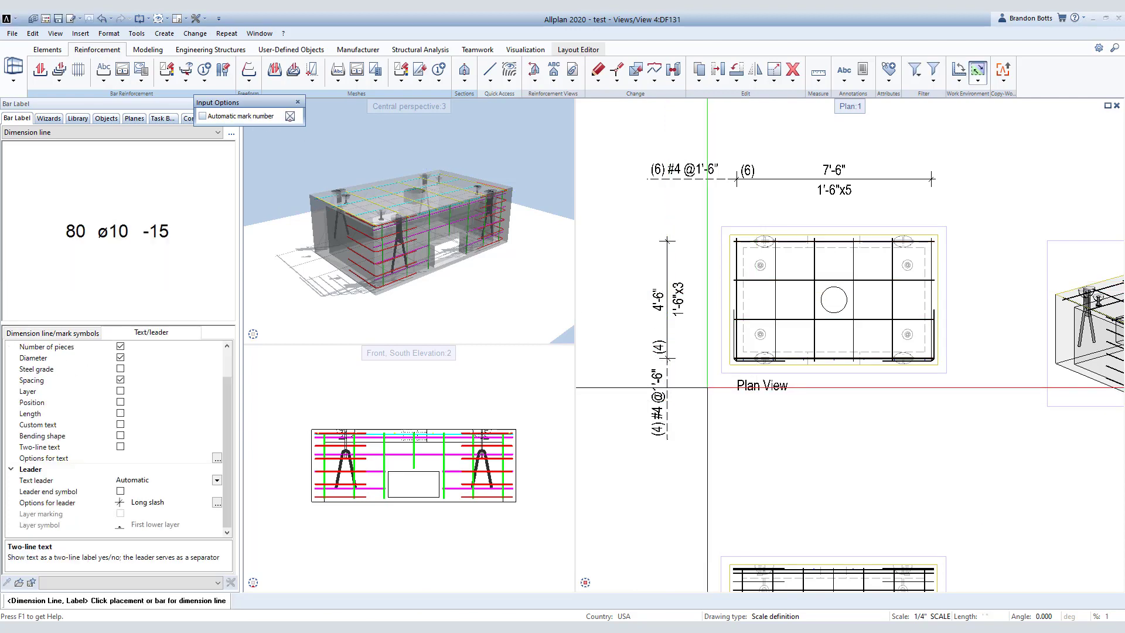
scroll(669, 400, down, 2)
middle_drag(768, 355, 748, 327)
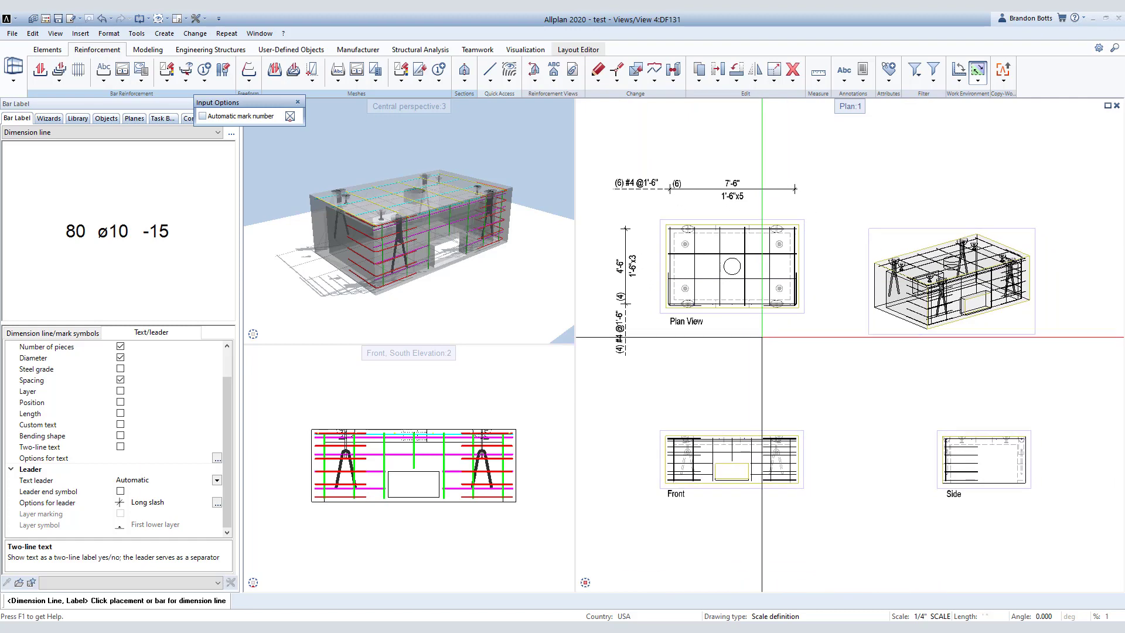
key(Escape)
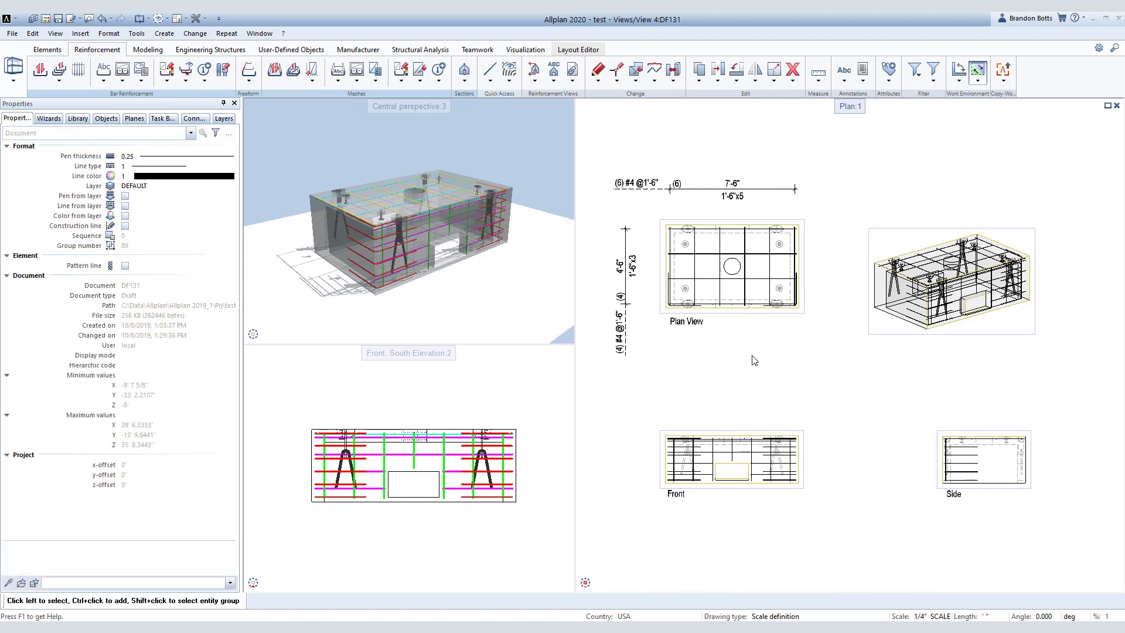
Add a vertical dimension line left of the front elevation for its left-end horizontal bars, with the bar label above the line.
middle_drag(752, 359, 758, 327)
scroll(638, 440, up, 4)
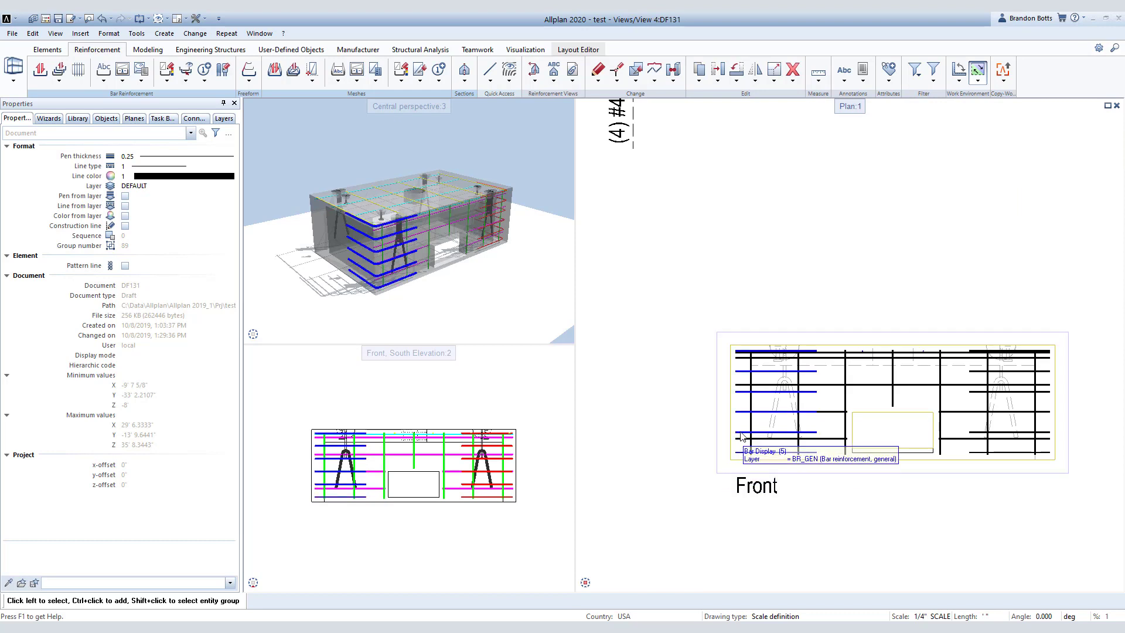
right_click(741, 436)
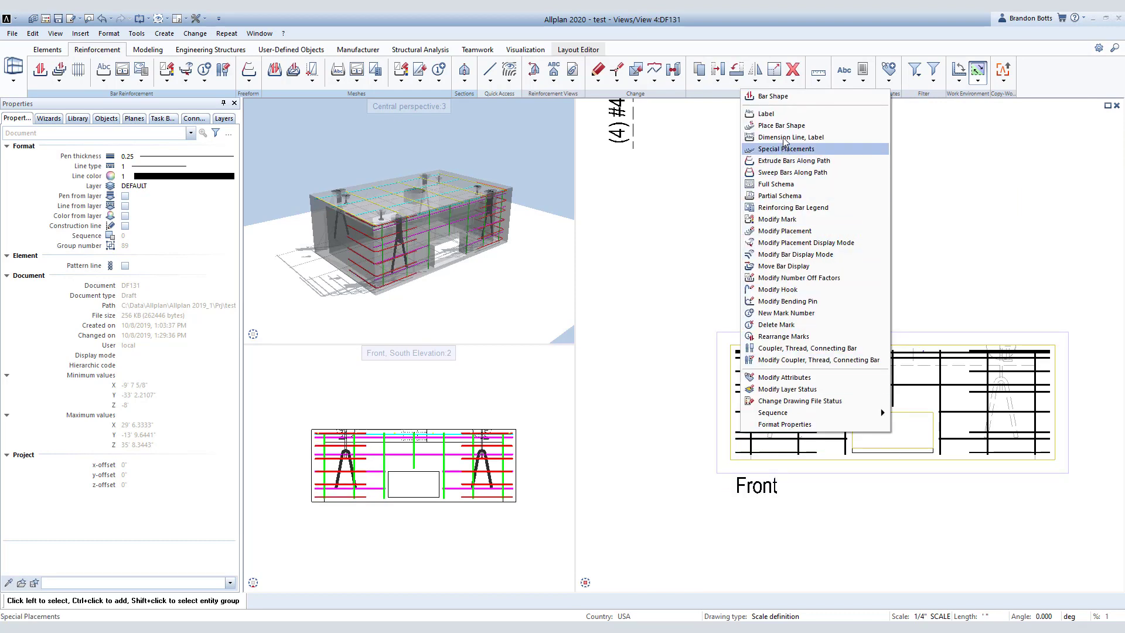
click(792, 98)
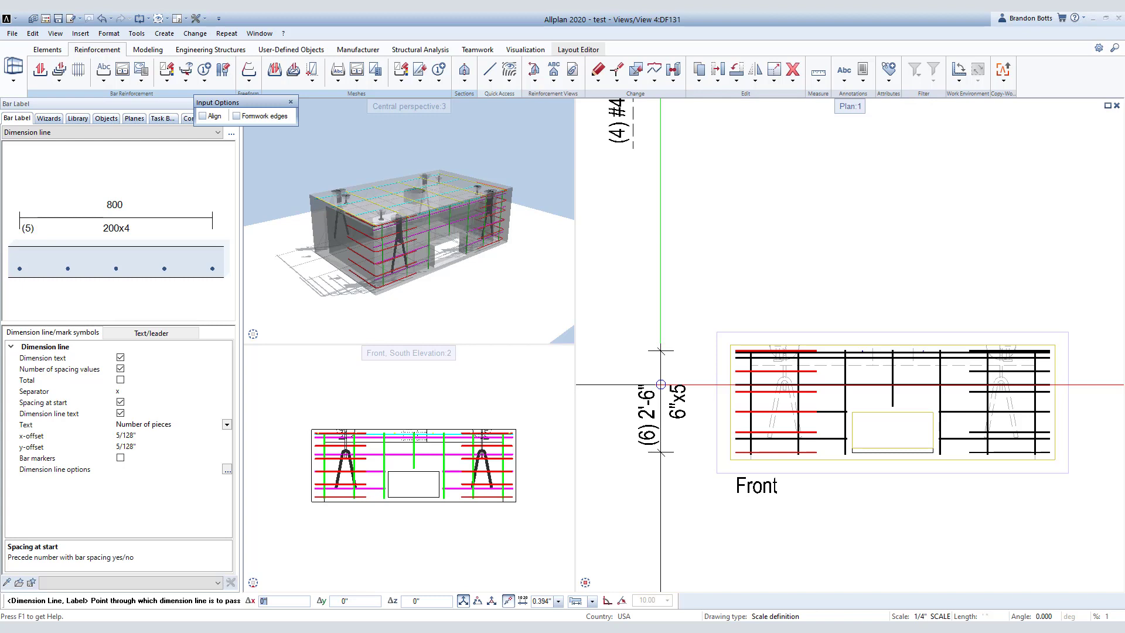
click(660, 384)
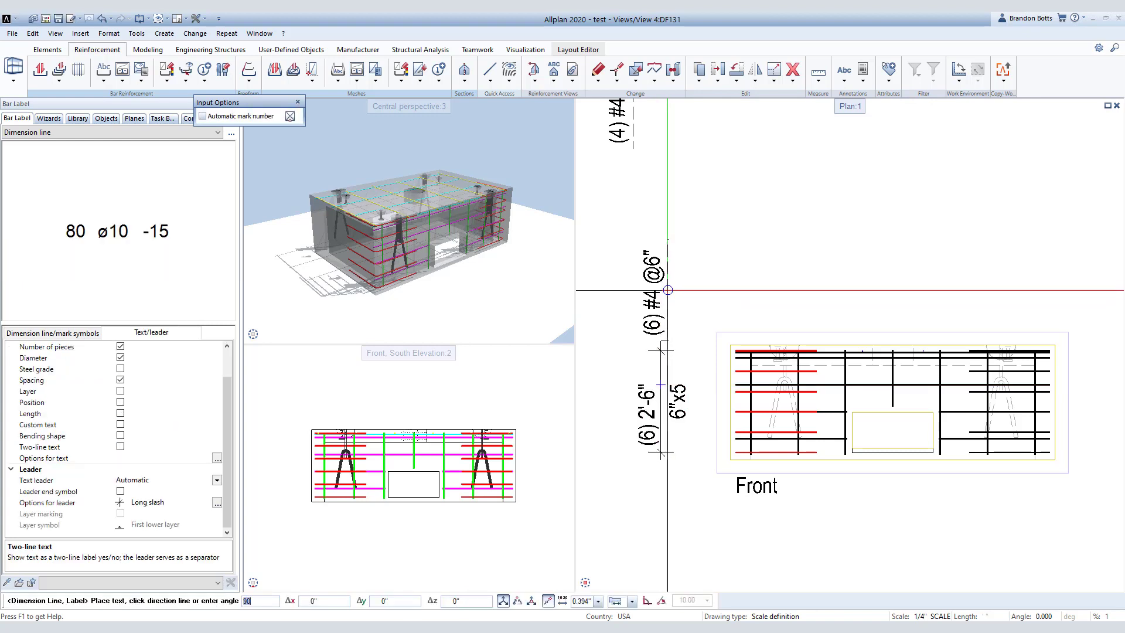
click(661, 274)
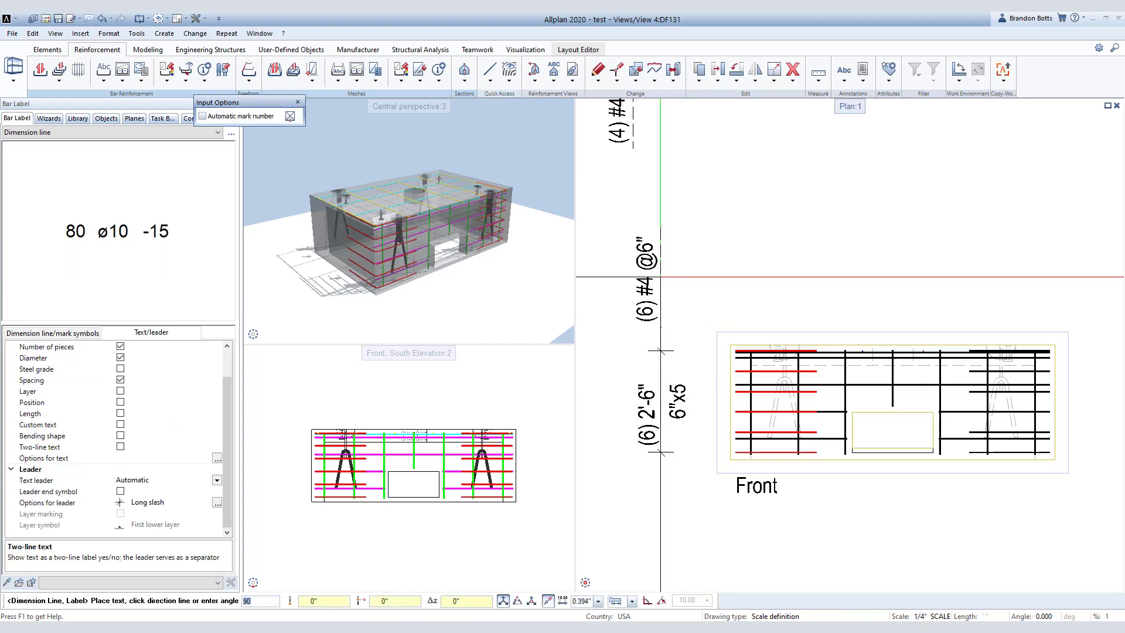
scroll(695, 448, down, 2)
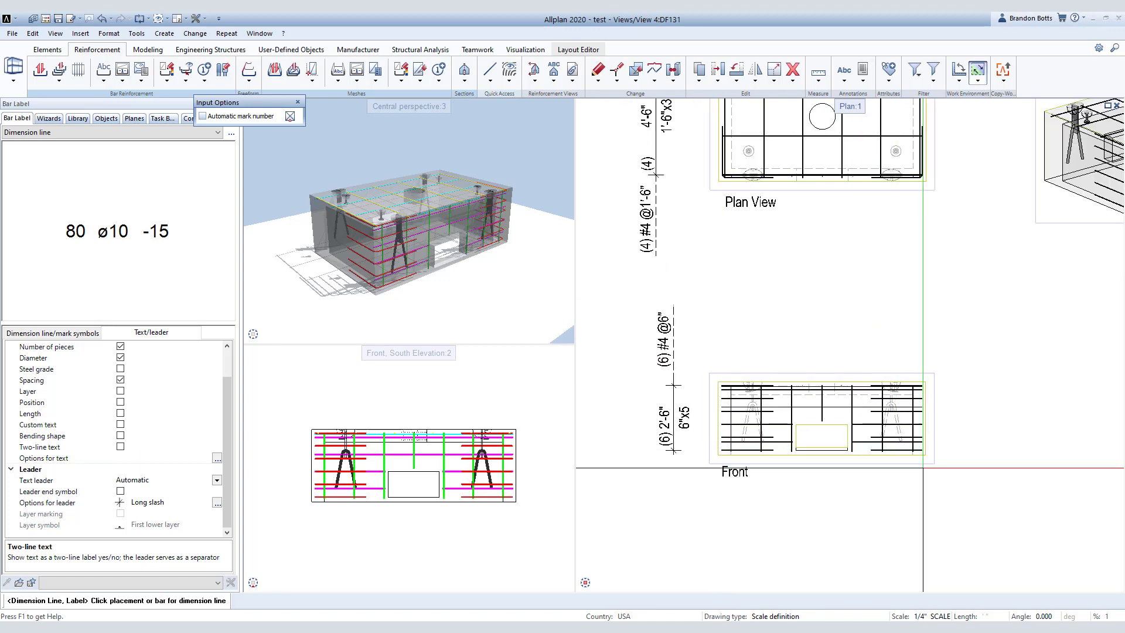
Finish dimensioning and label the short horizontal bars at the front elevation's right end, placing the label below the view.
scroll(949, 462, up, 2)
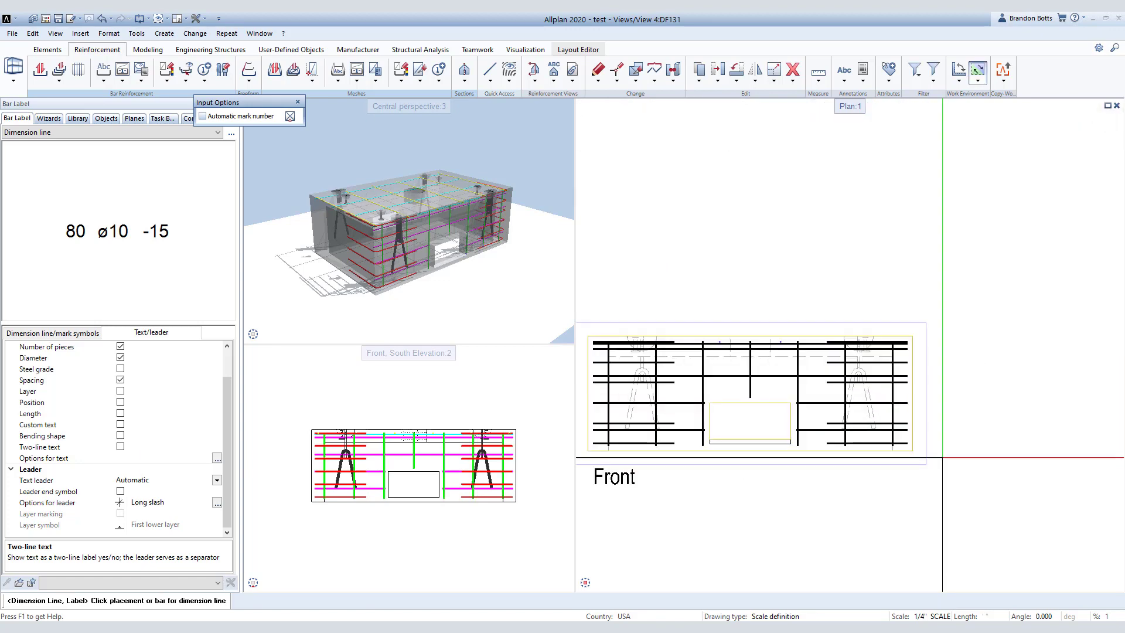
scroll(949, 462, up, 2)
scroll(797, 441, down, 2)
key(Escape)
right_click(796, 440)
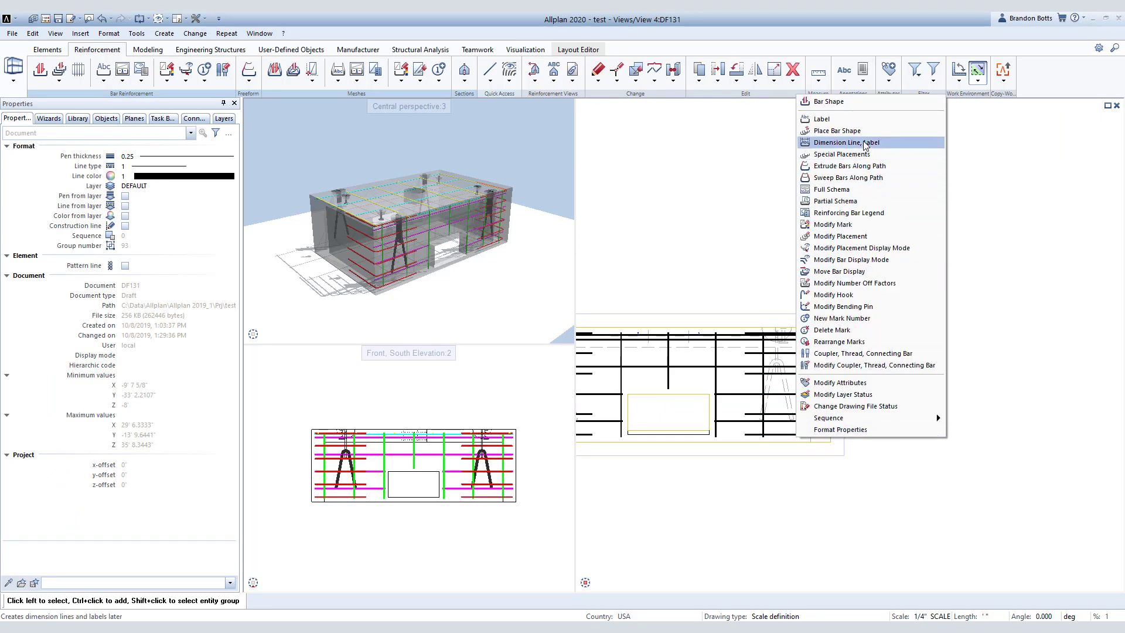
click(863, 119)
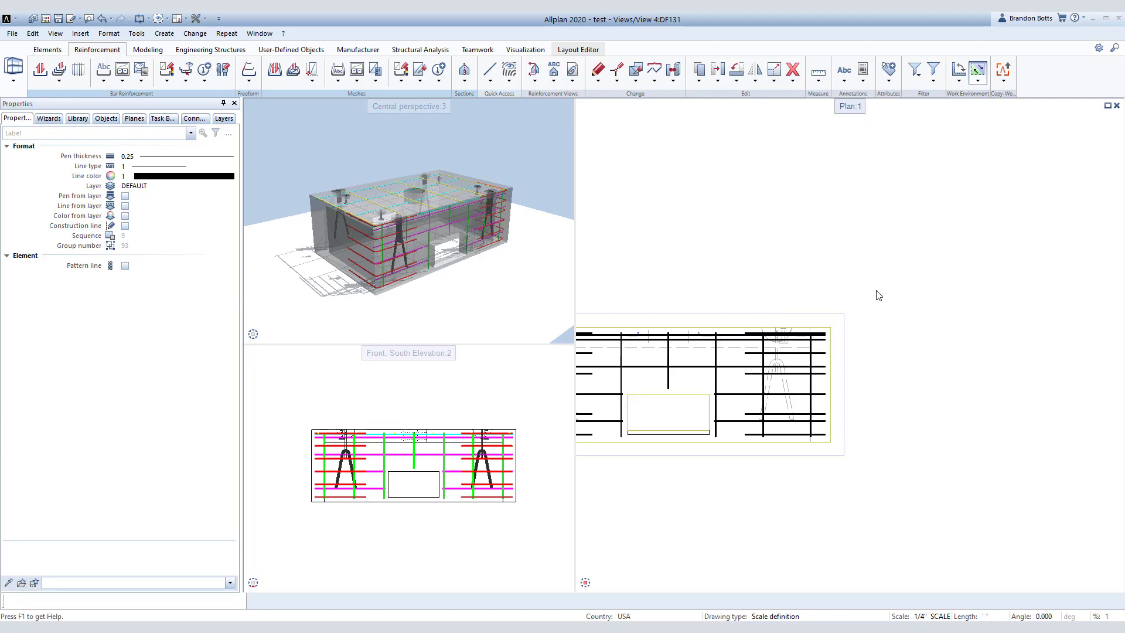
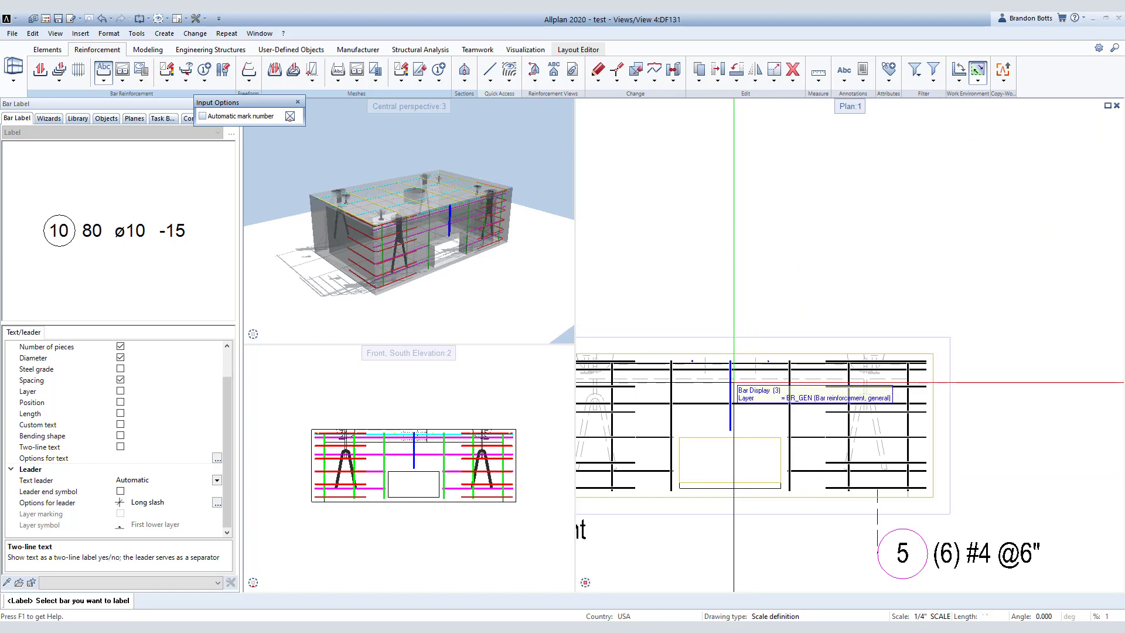
Label the vertical bar just right of the opening in the front elevation, placing its text above the view.
click(789, 386)
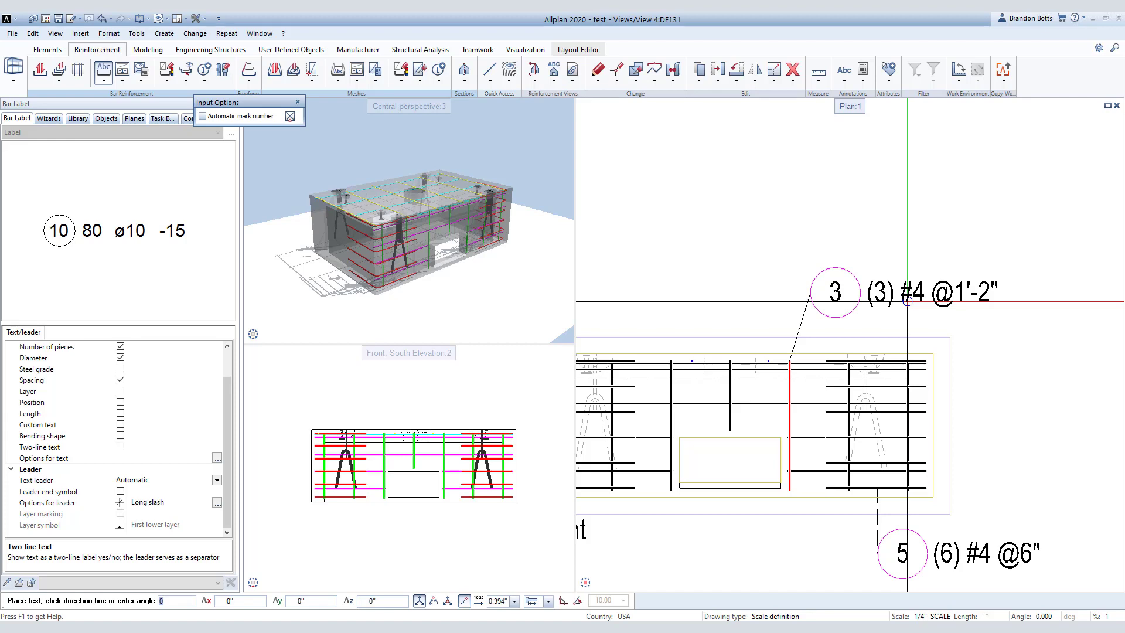
click(907, 301)
scroll(808, 357, down, 3)
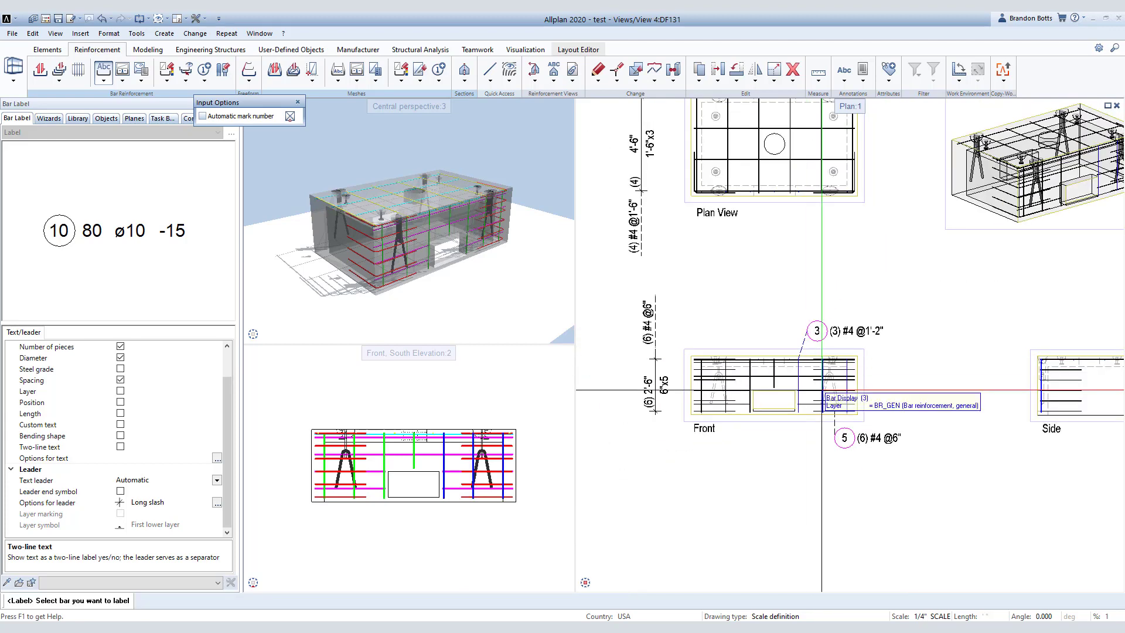
Label the top slab bars seen end-on in the front elevation, placing the text above the existing upper label, and finish labelling.
middle_drag(890, 429, 843, 430)
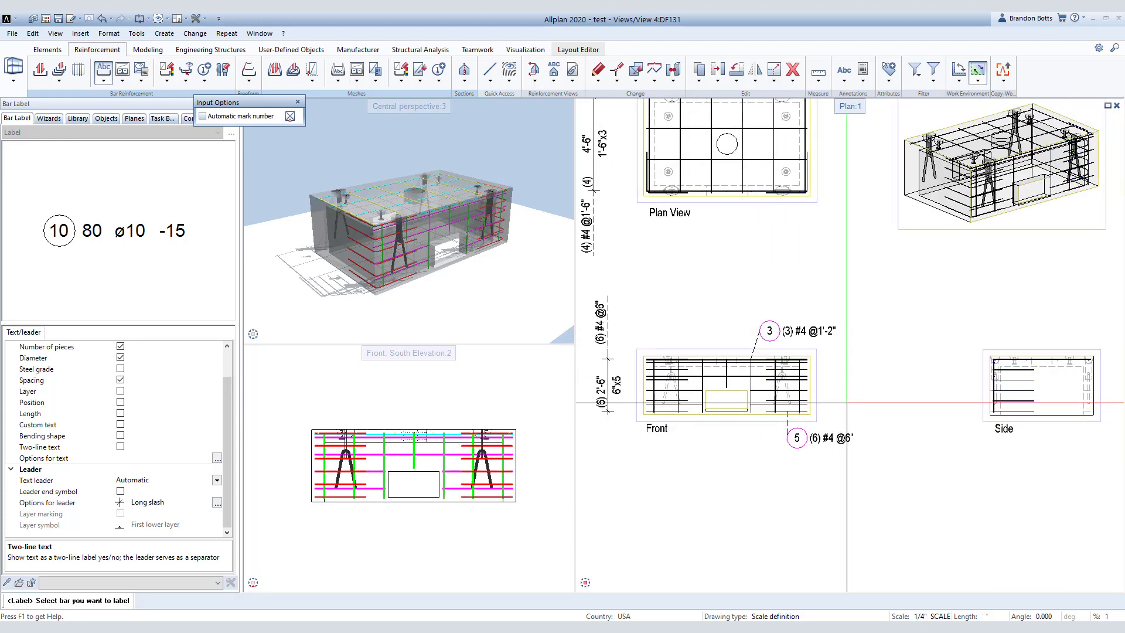
scroll(731, 364, up, 3)
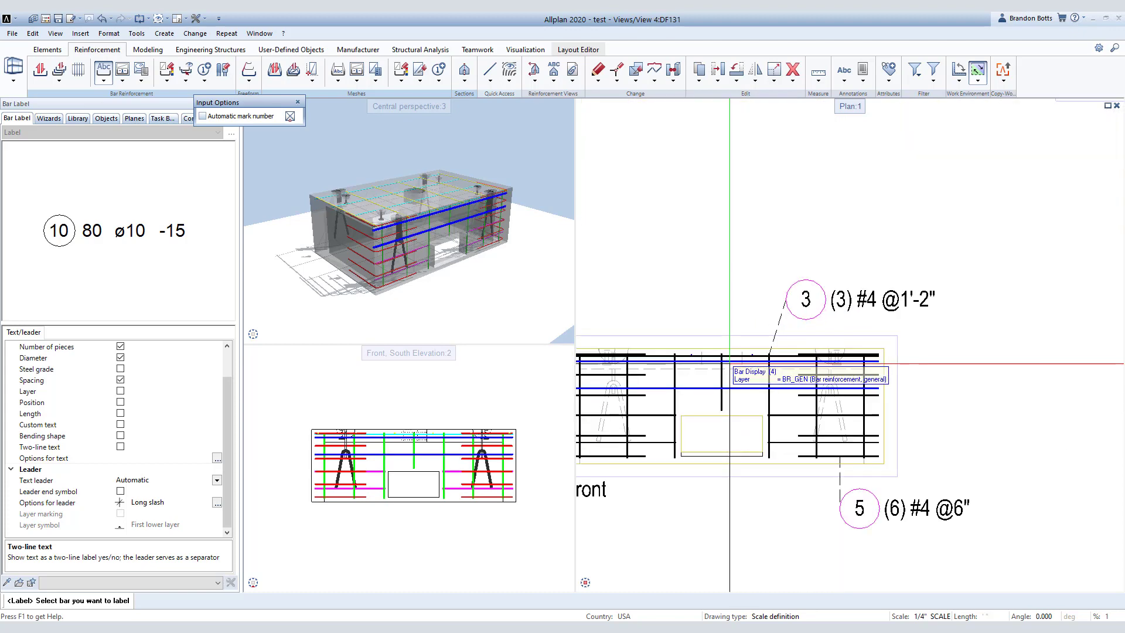
scroll(688, 345, up, 4)
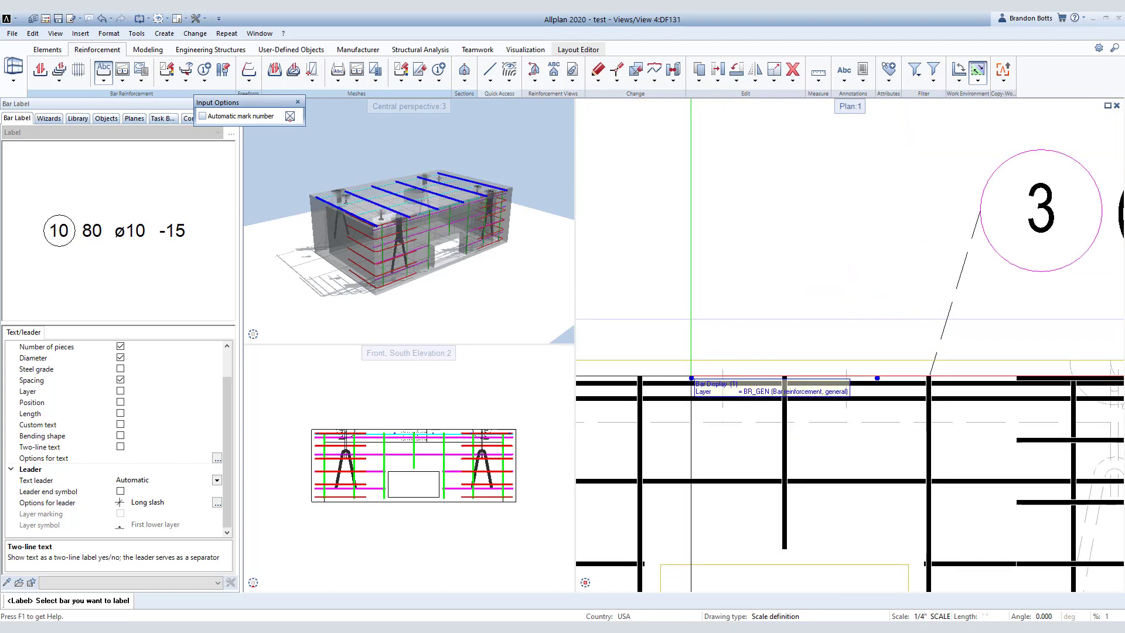
click(691, 378)
scroll(702, 293, down, 3)
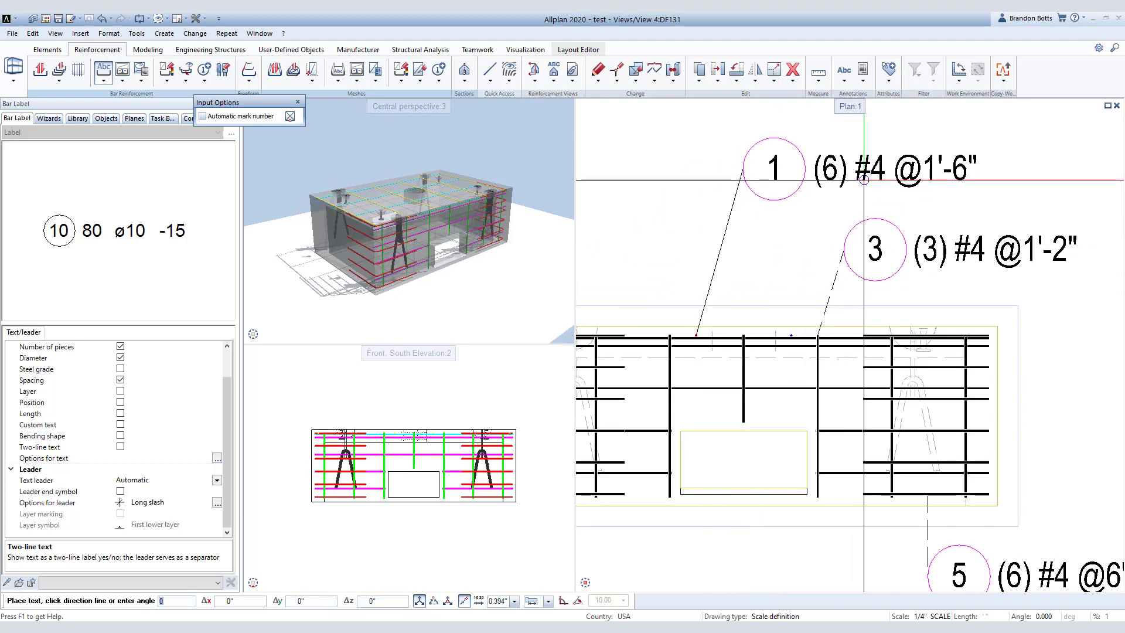
click(864, 180)
key(Escape)
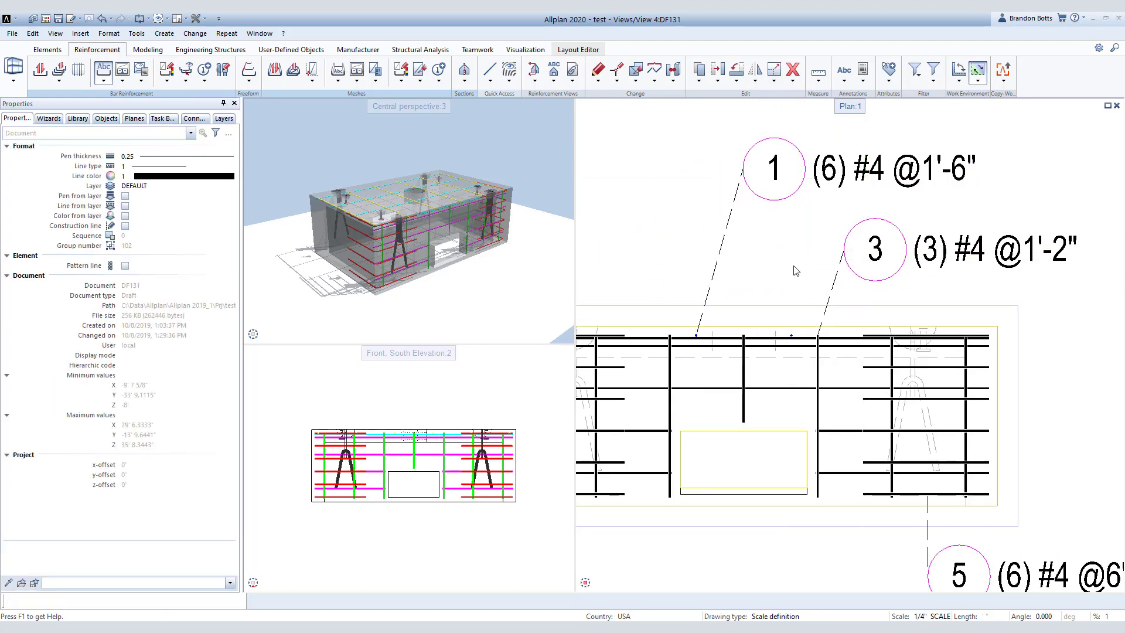
Turn on the leader end symbol for the mark 1 label above the front elevation and set it to Open circle without boundary lines.
click(725, 251)
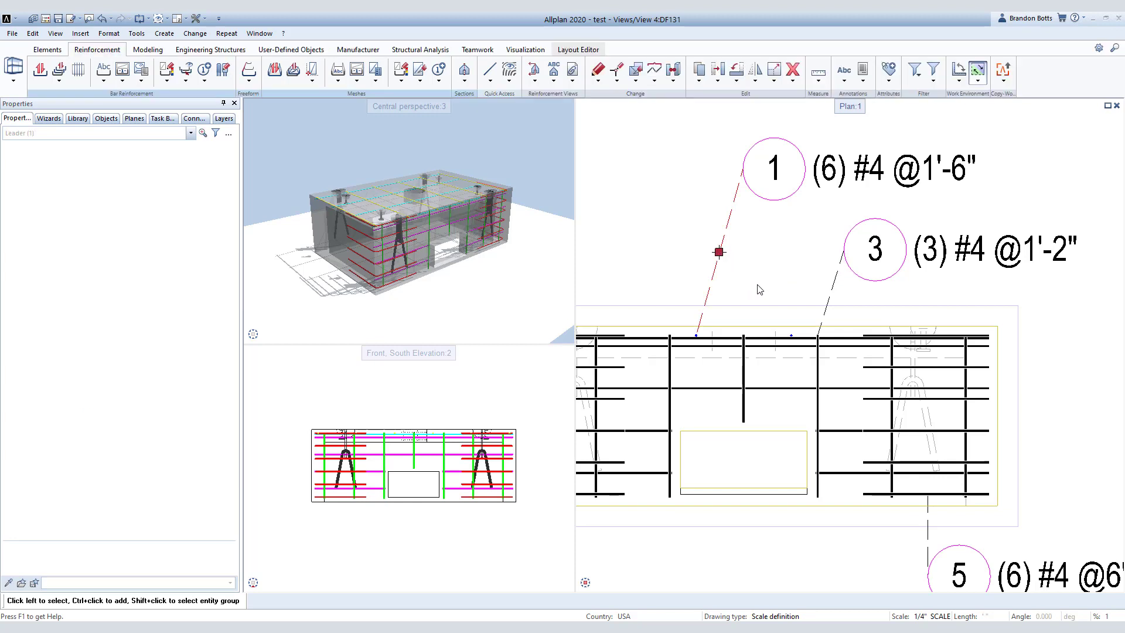
click(808, 193)
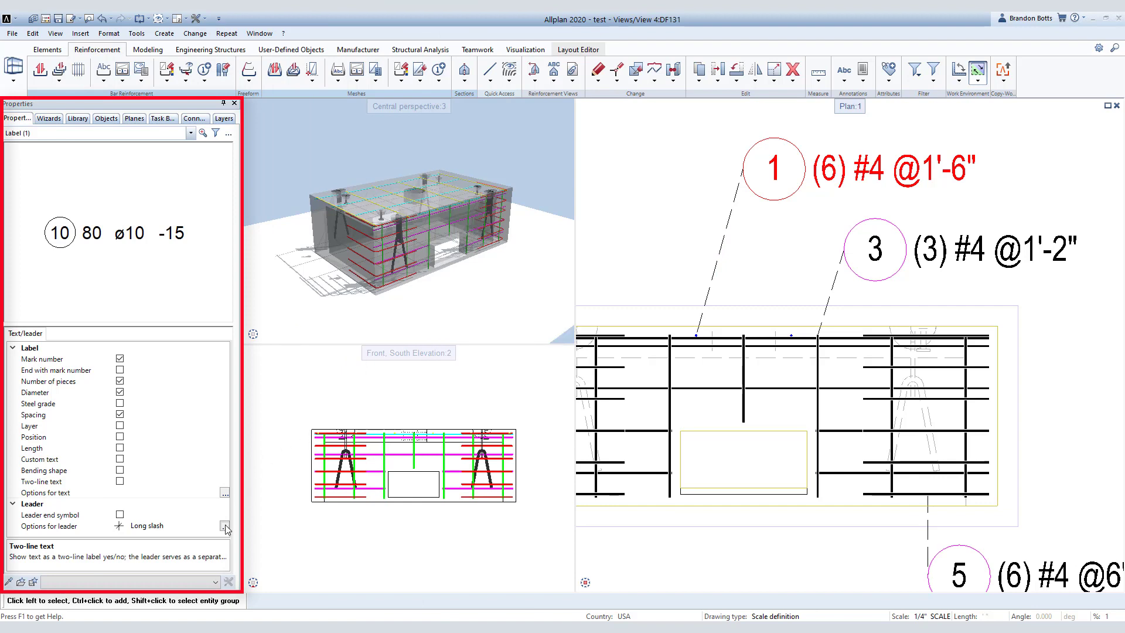
click(120, 515)
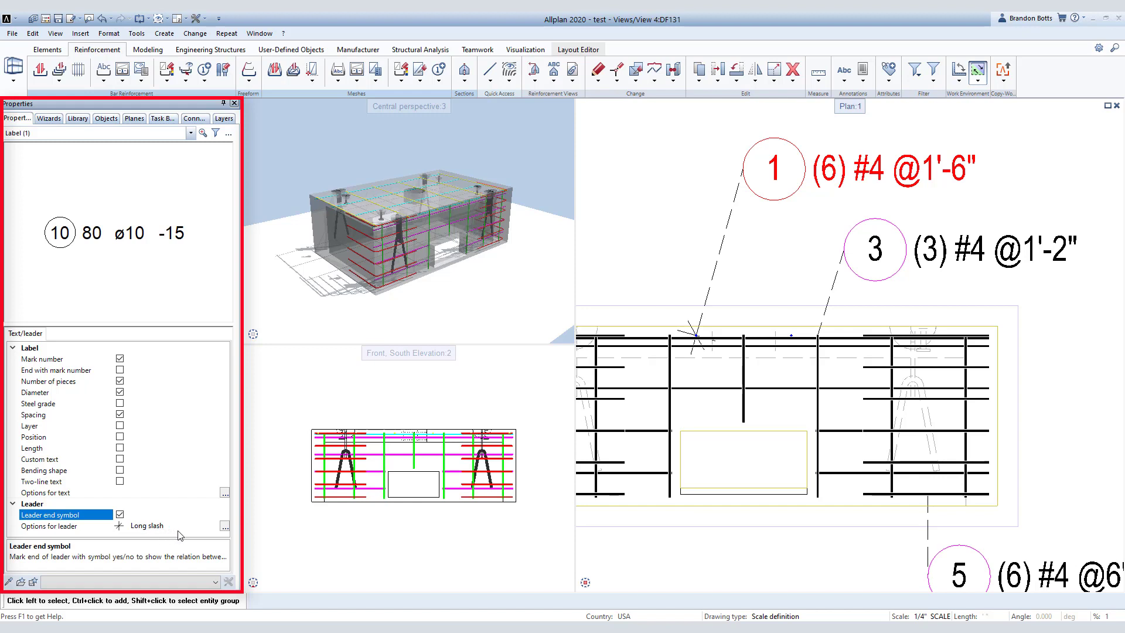
click(225, 525)
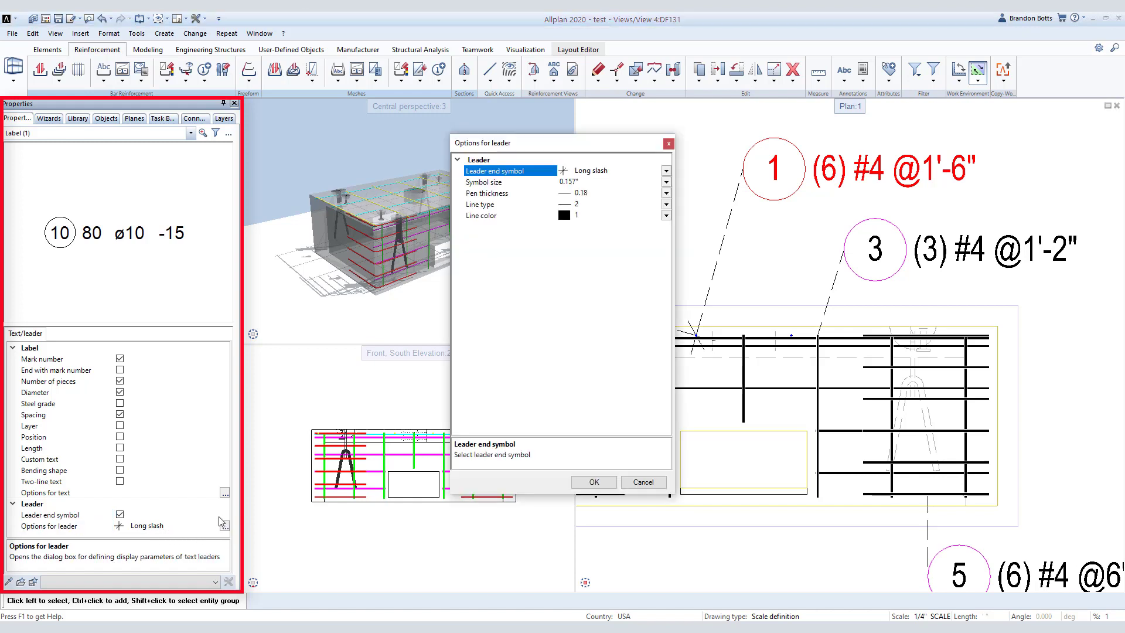
click(666, 170)
scroll(616, 234, down, 2)
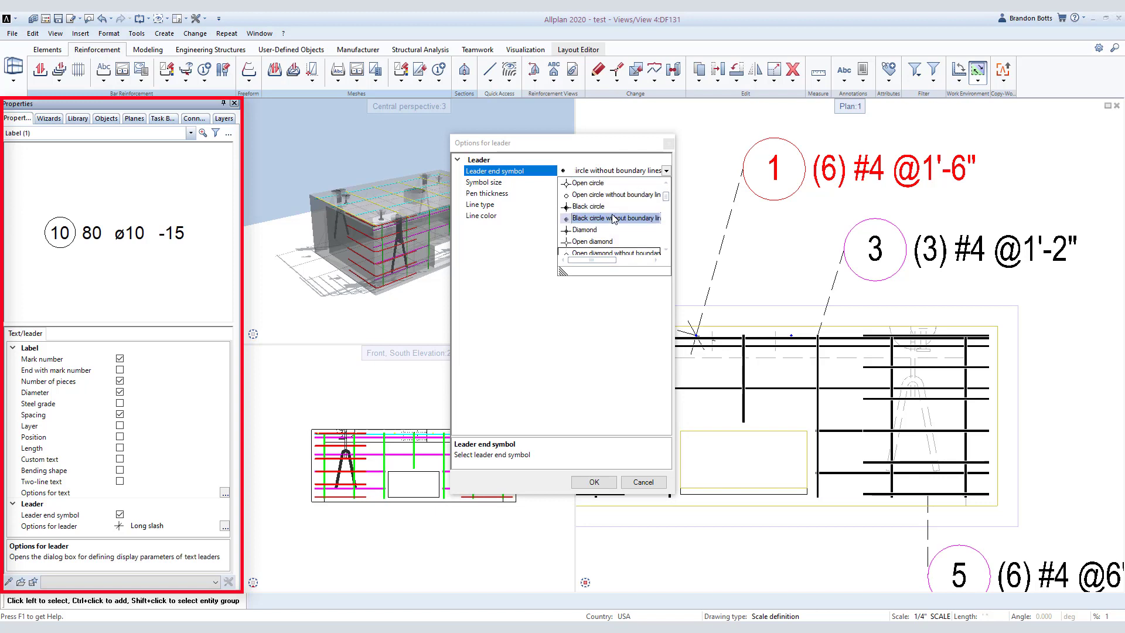
key(Return)
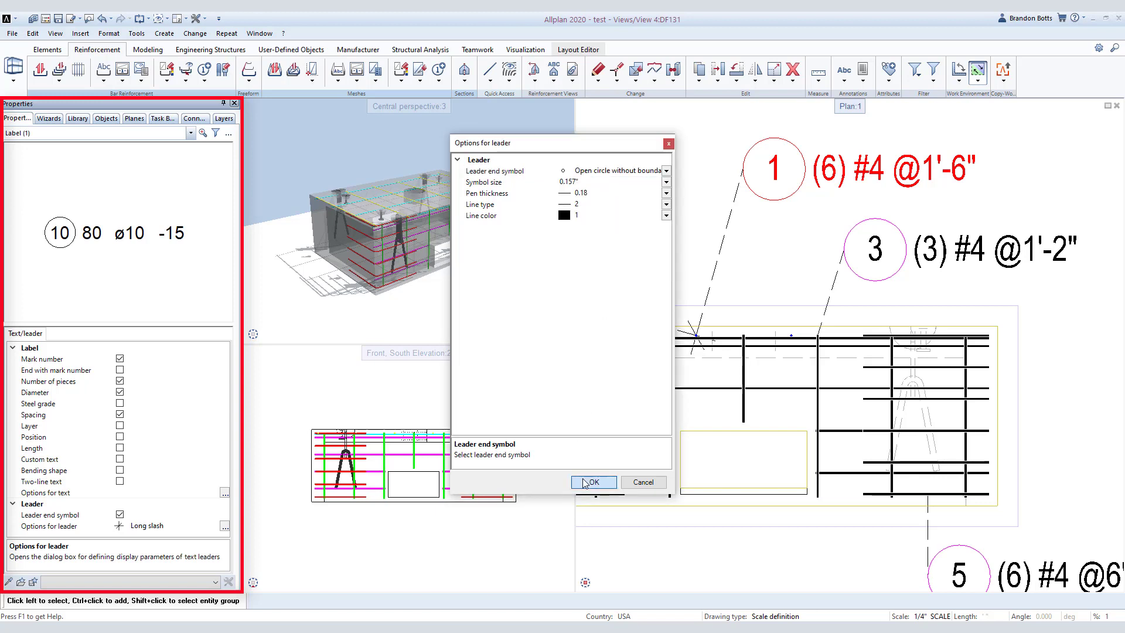
click(586, 482)
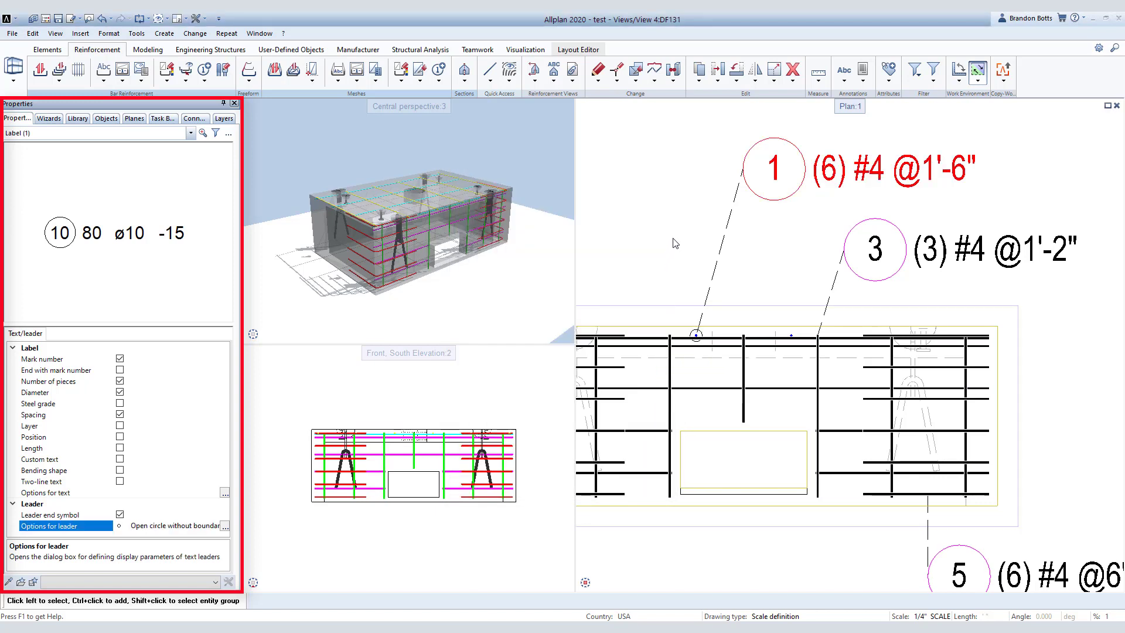
Turn off the mark number in the selected label above the front elevation and deselect the label.
click(120, 359)
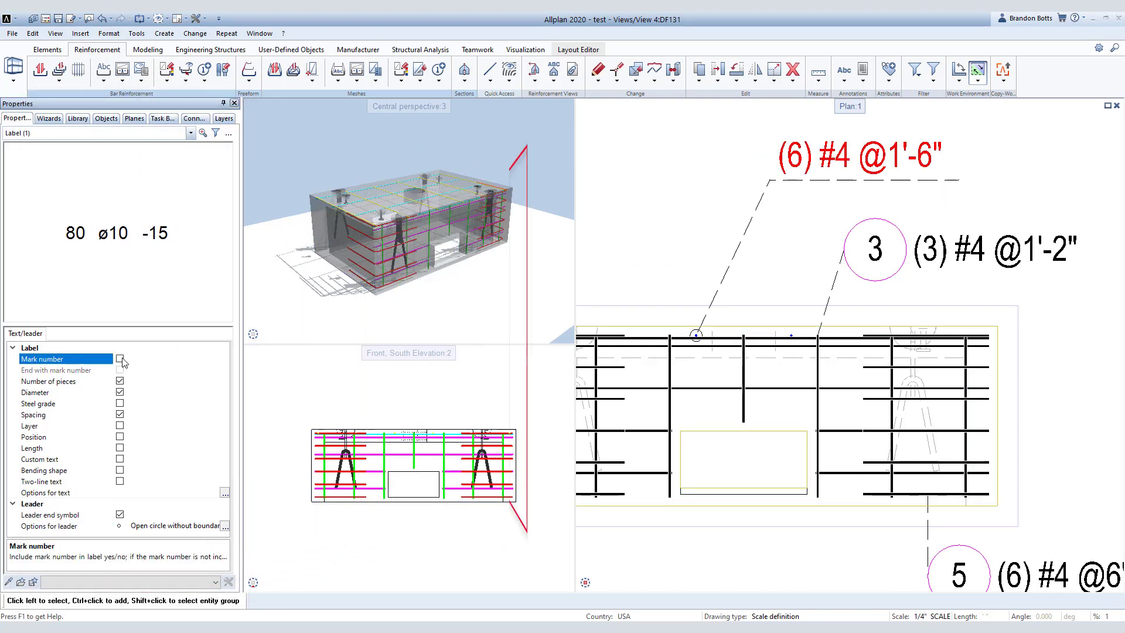
scroll(697, 260, down, 3)
key(Escape)
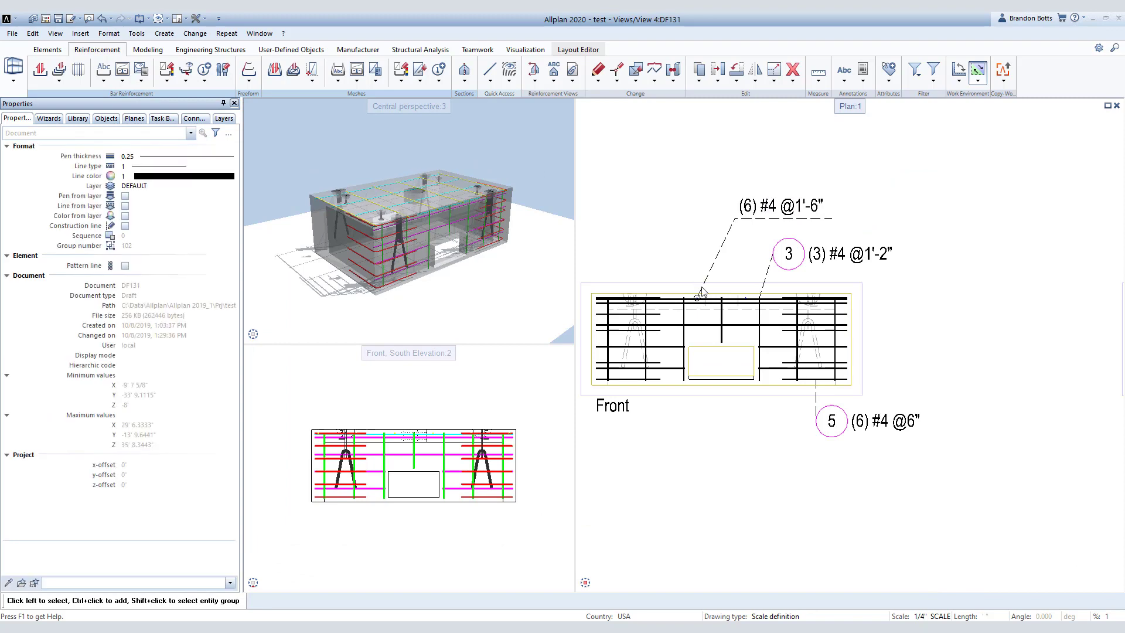
scroll(732, 351, down, 3)
scroll(763, 397, down, 2)
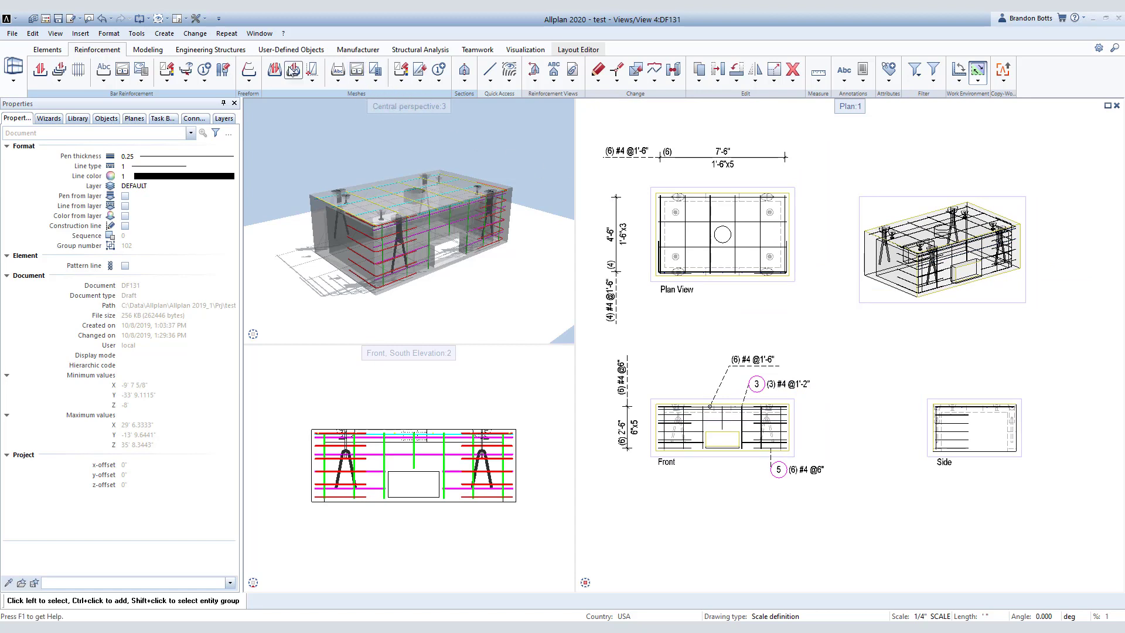
Add an associative vertical dimension line for the vault's overall height to the right of the side view.
click(55, 50)
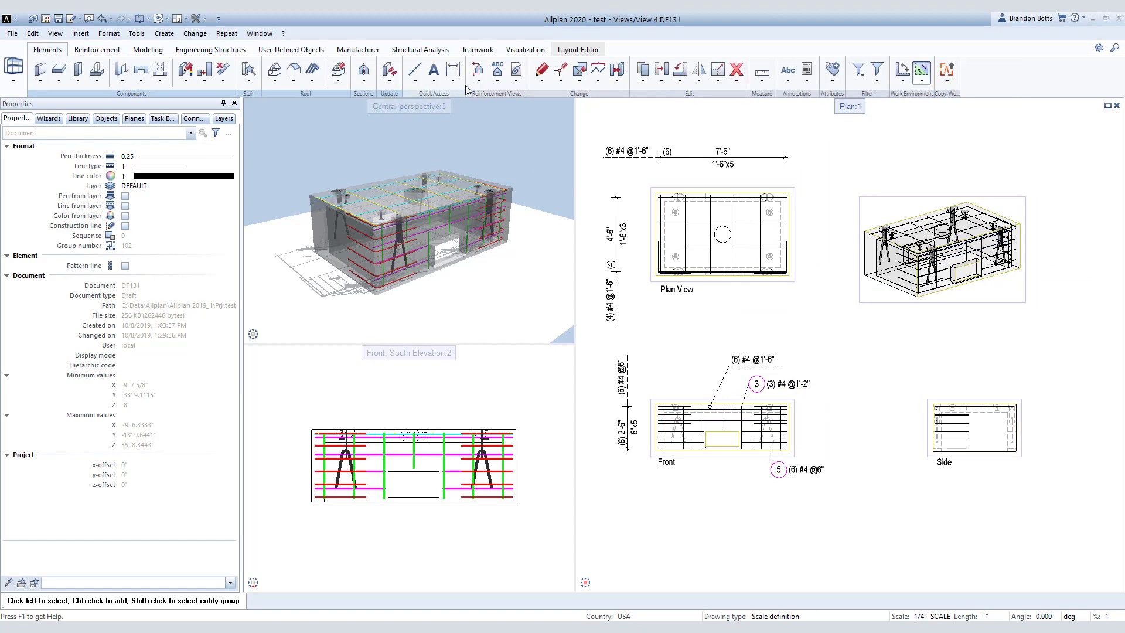
click(452, 69)
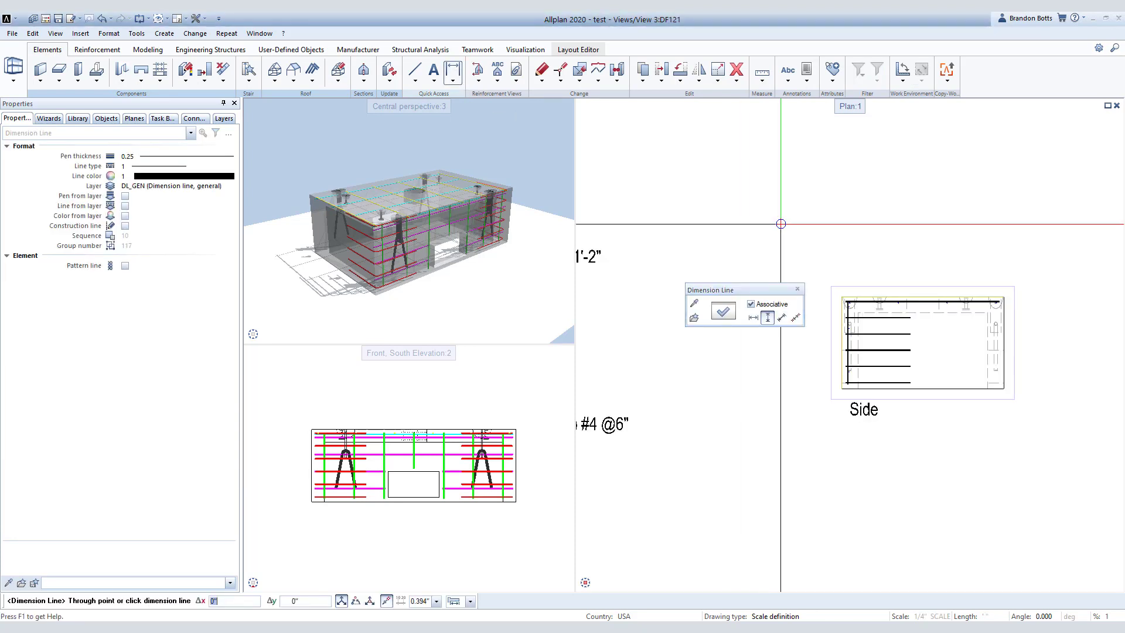
scroll(1028, 375, up, 3)
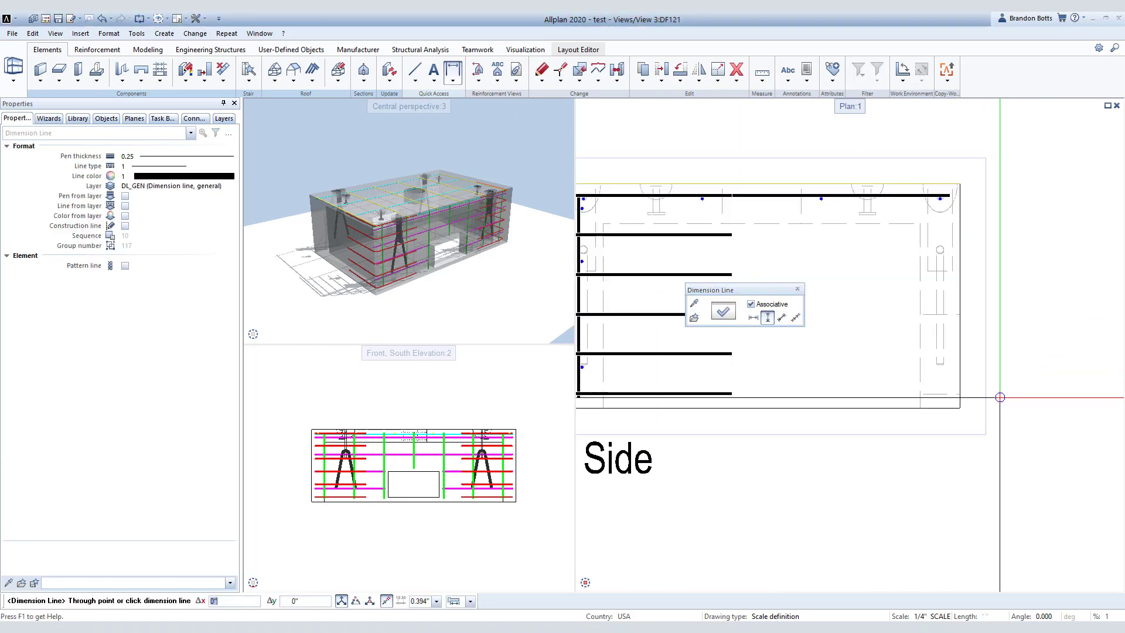
click(1036, 404)
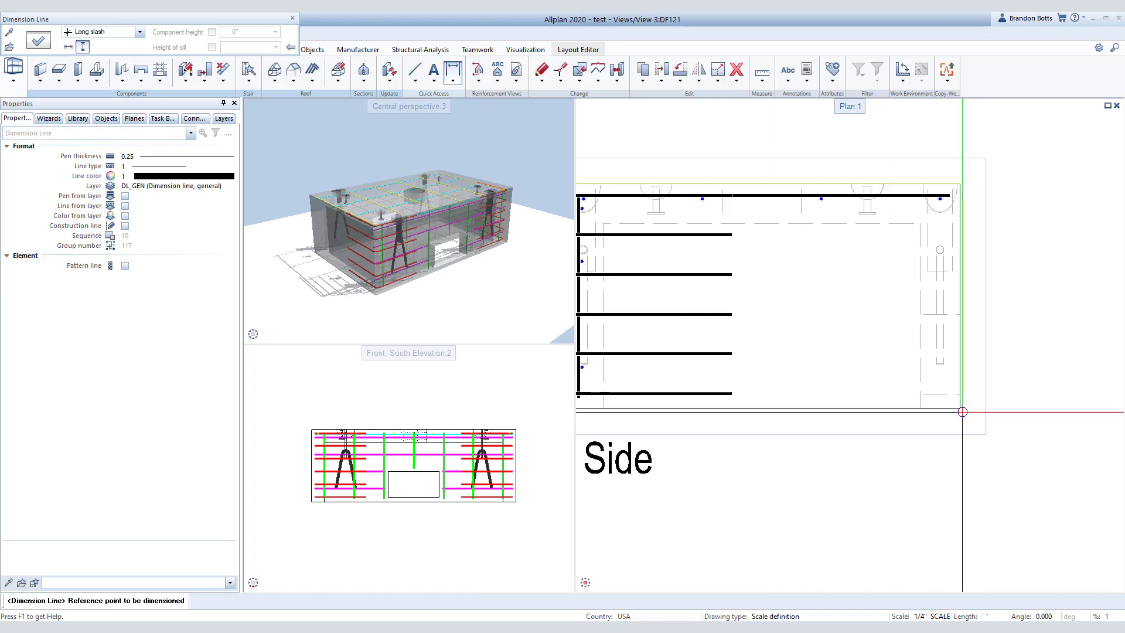
click(962, 411)
scroll(957, 183, up, 4)
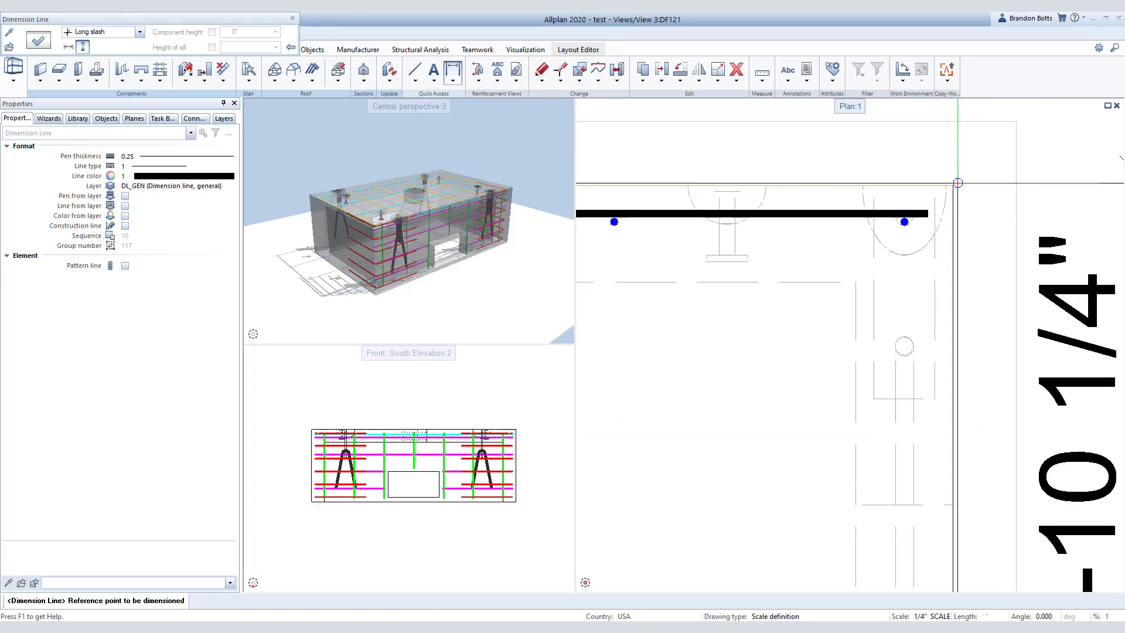
click(957, 184)
scroll(957, 194, down, 5)
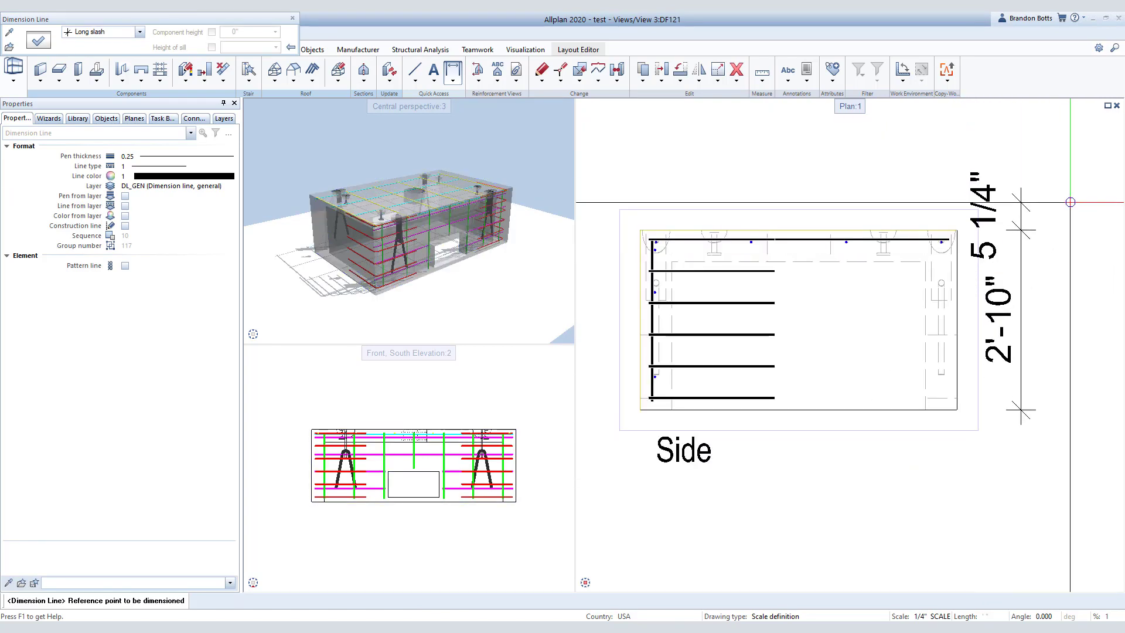
key(Escape)
scroll(1064, 196, down, 3)
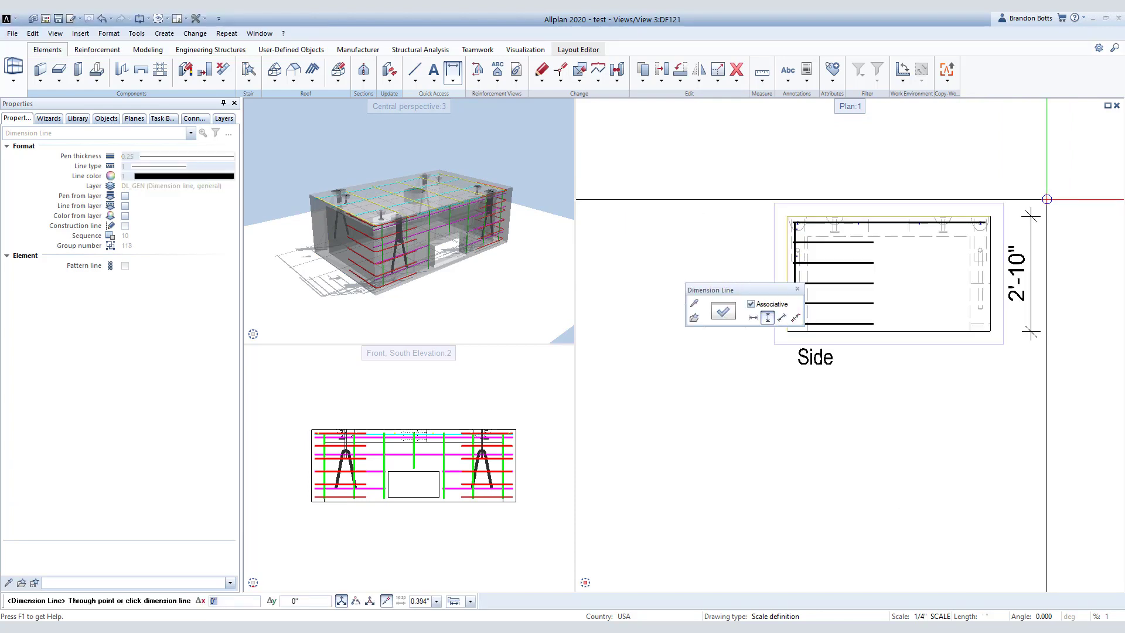
middle_drag(954, 381, 1032, 380)
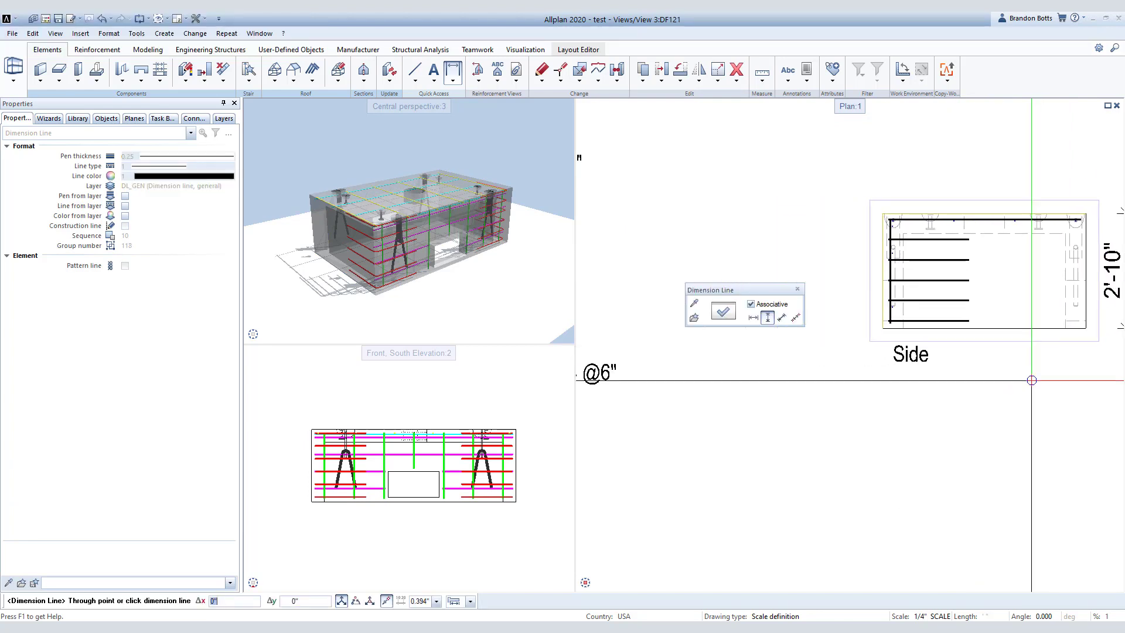
click(883, 330)
scroll(873, 322, up, 3)
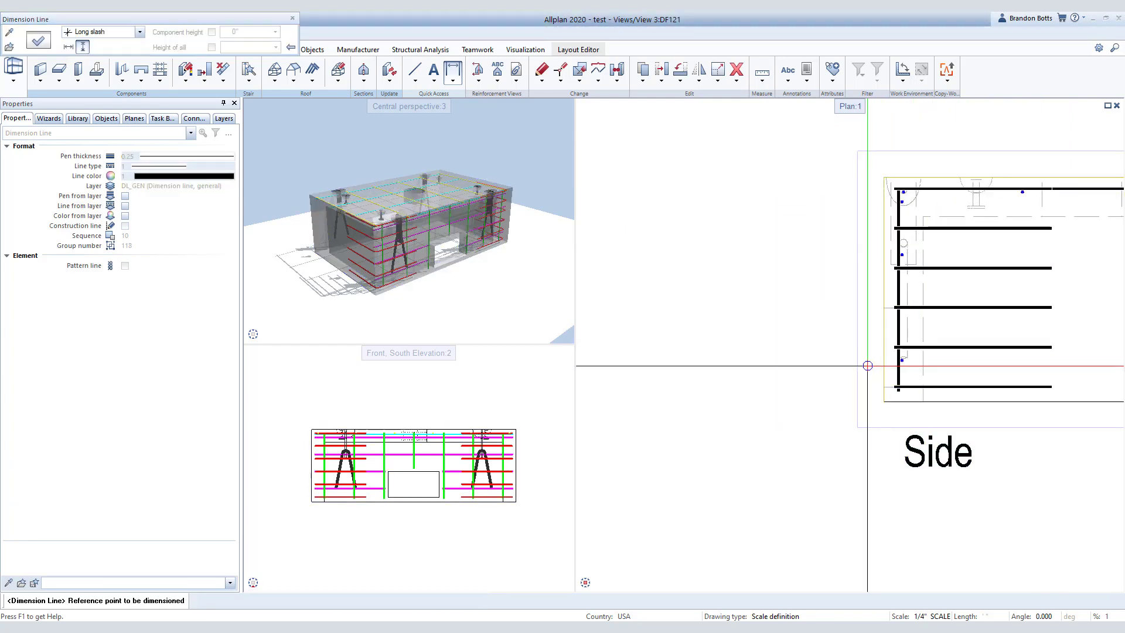
key(Escape)
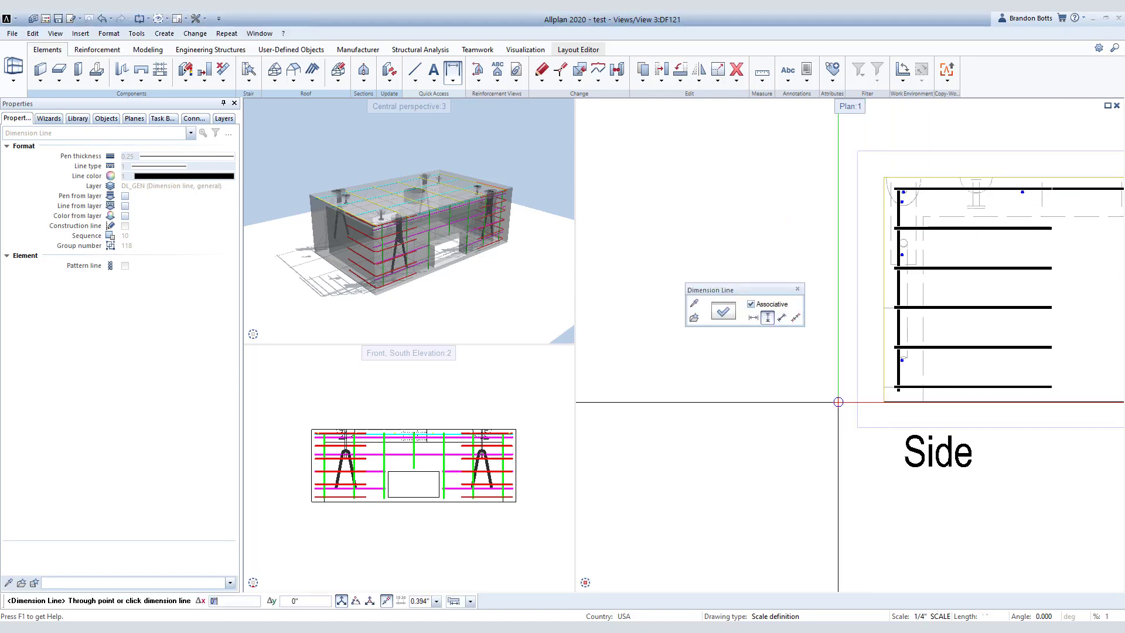
Add a vertical dimension line left of the side view, dimensioning the interior height and the top slab thickness.
click(876, 402)
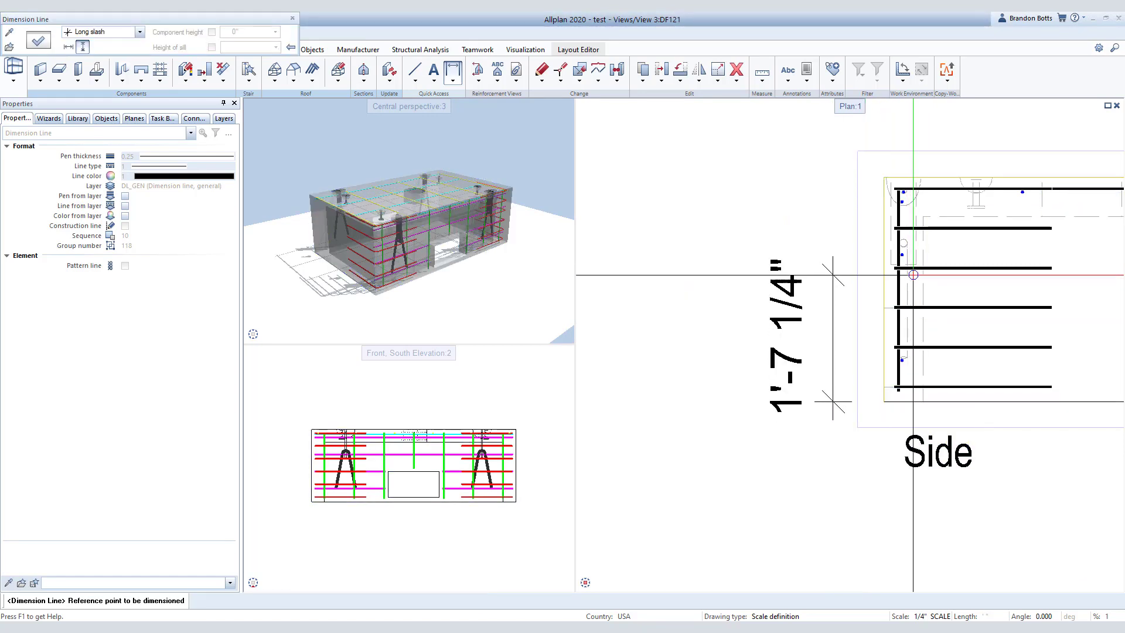
scroll(921, 236, up, 4)
scroll(832, 202, down, 3)
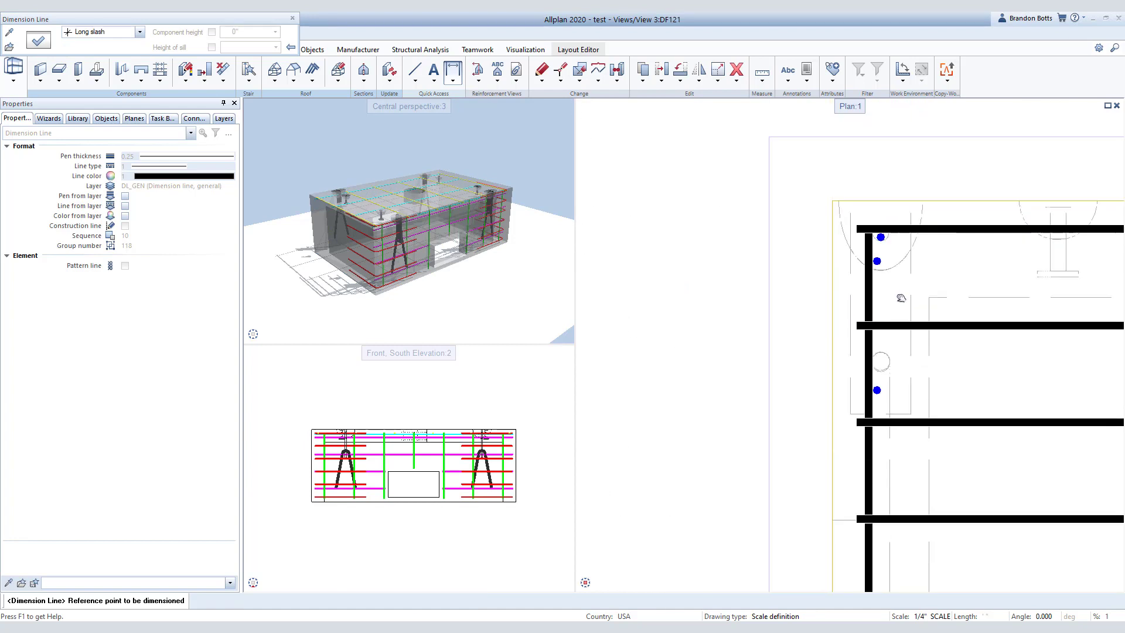
scroll(830, 201, up, 4)
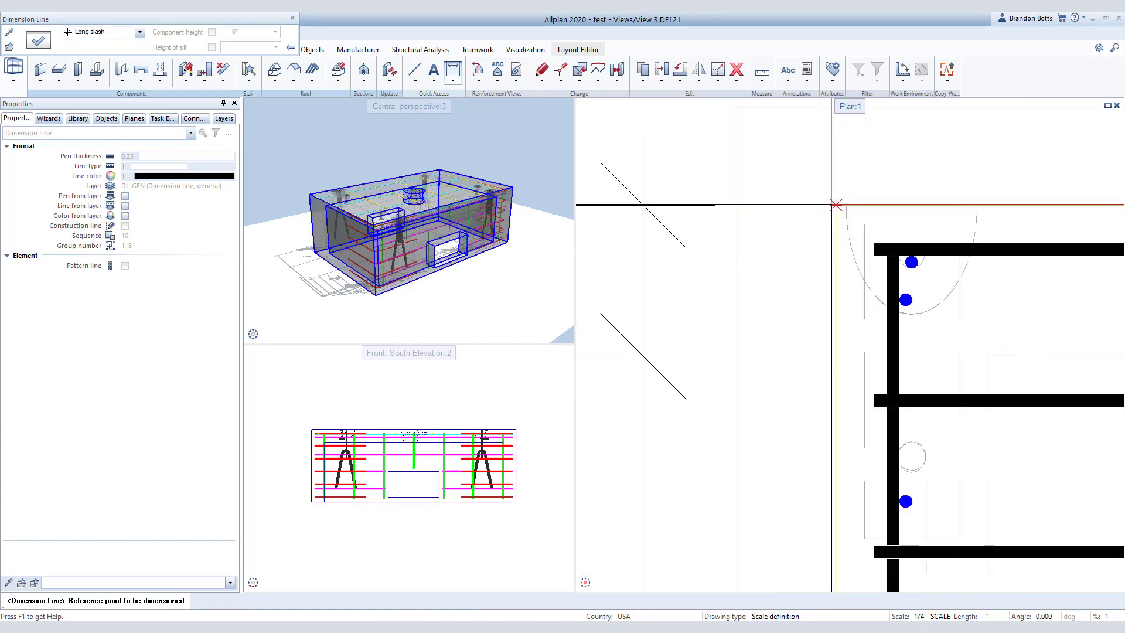
scroll(803, 234, down, 4)
key(Escape)
scroll(708, 249, down, 5)
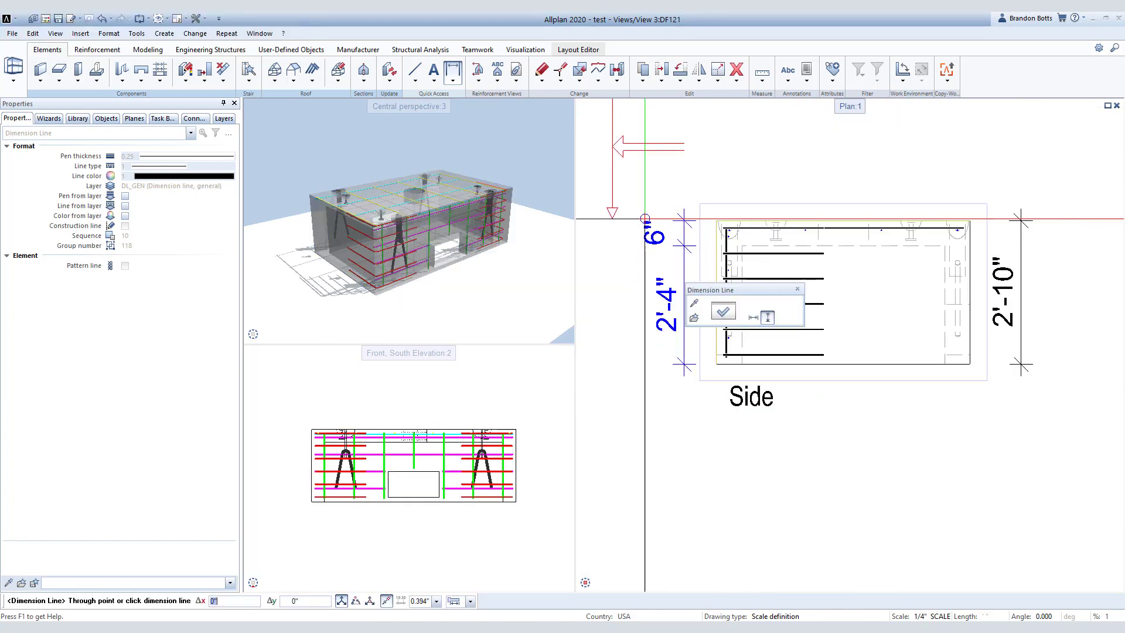
Add a second vertical dimension line for the overall height, outside the chained dimensions left of the side view.
scroll(718, 352, up, 3)
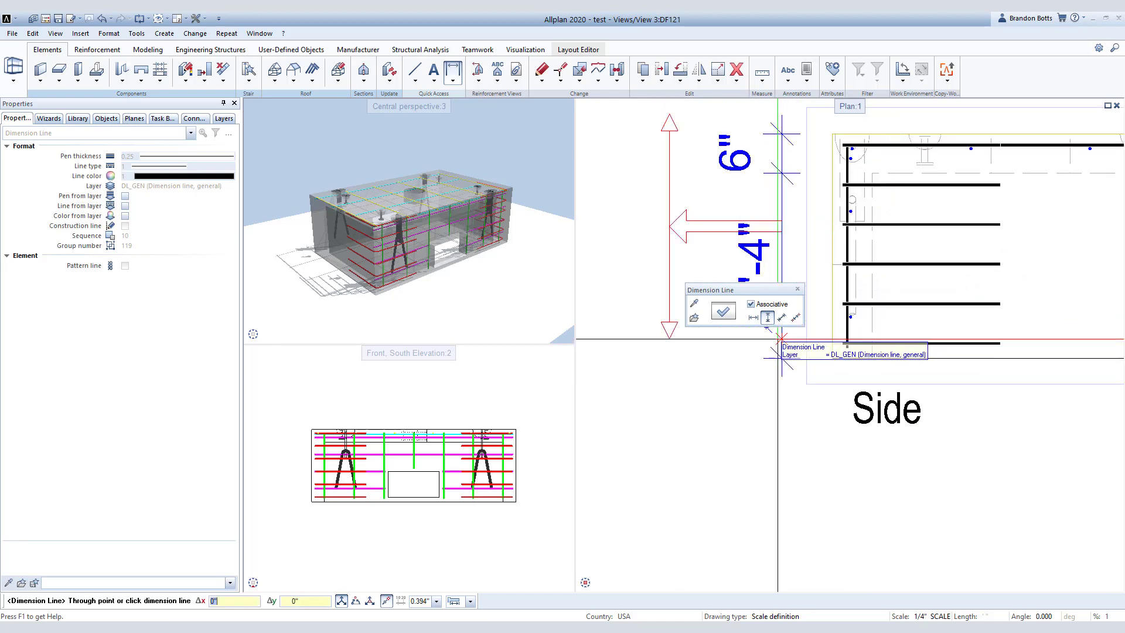
click(776, 338)
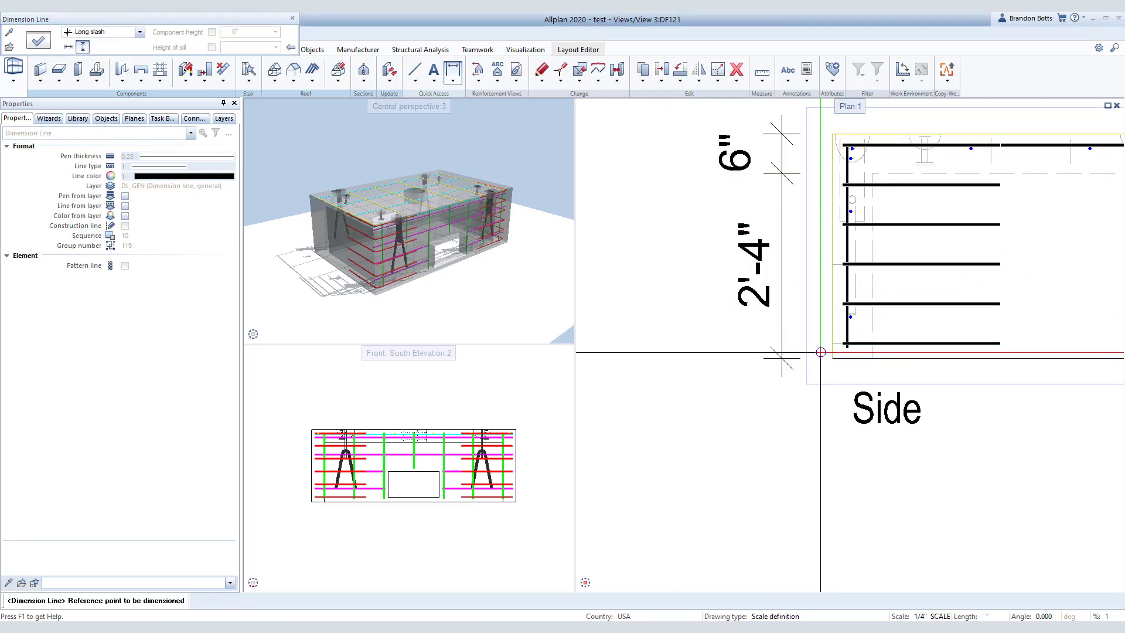
scroll(820, 225, up, 5)
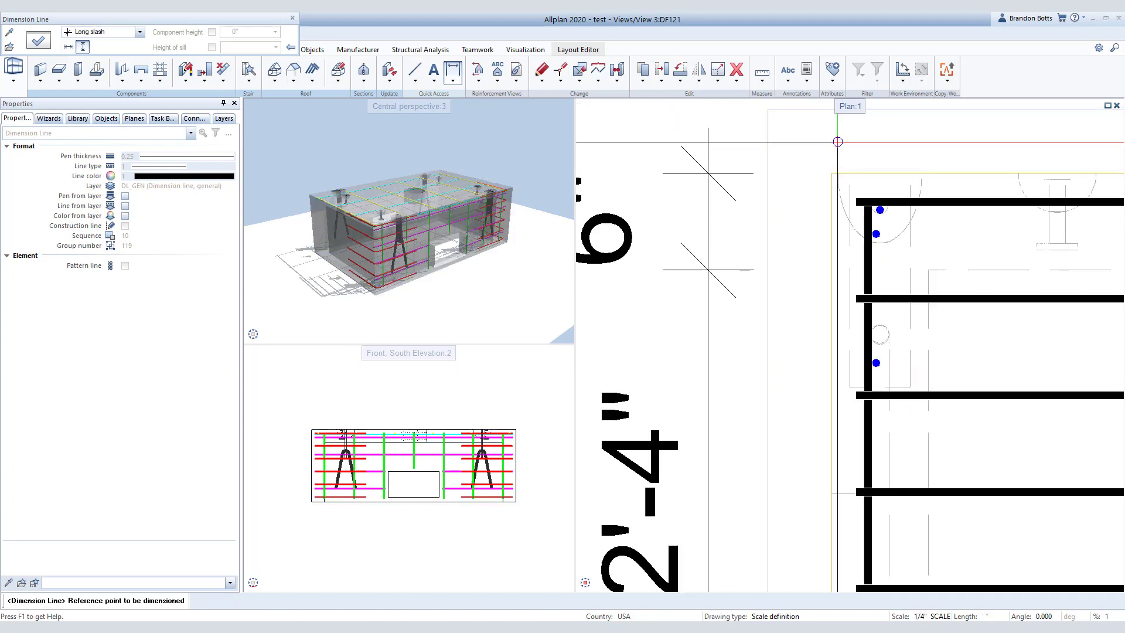
scroll(819, 223, down, 3)
scroll(843, 256, up, 4)
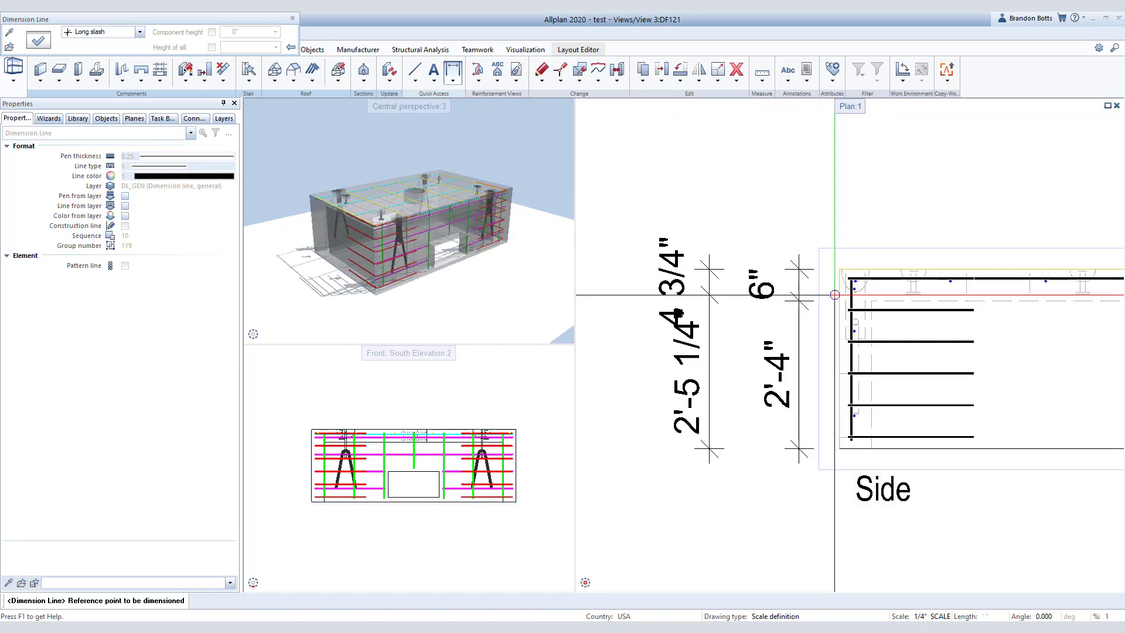
click(772, 256)
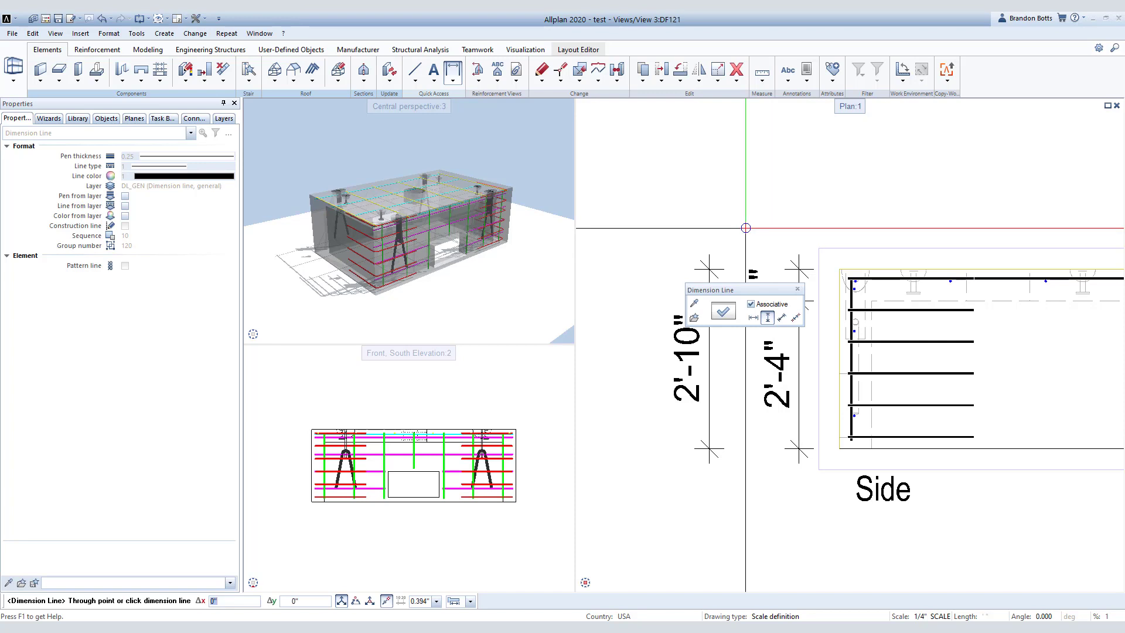
Add a horizontal dimension line for the vault's overall width above the side view and finish dimensioning.
scroll(753, 283, down, 3)
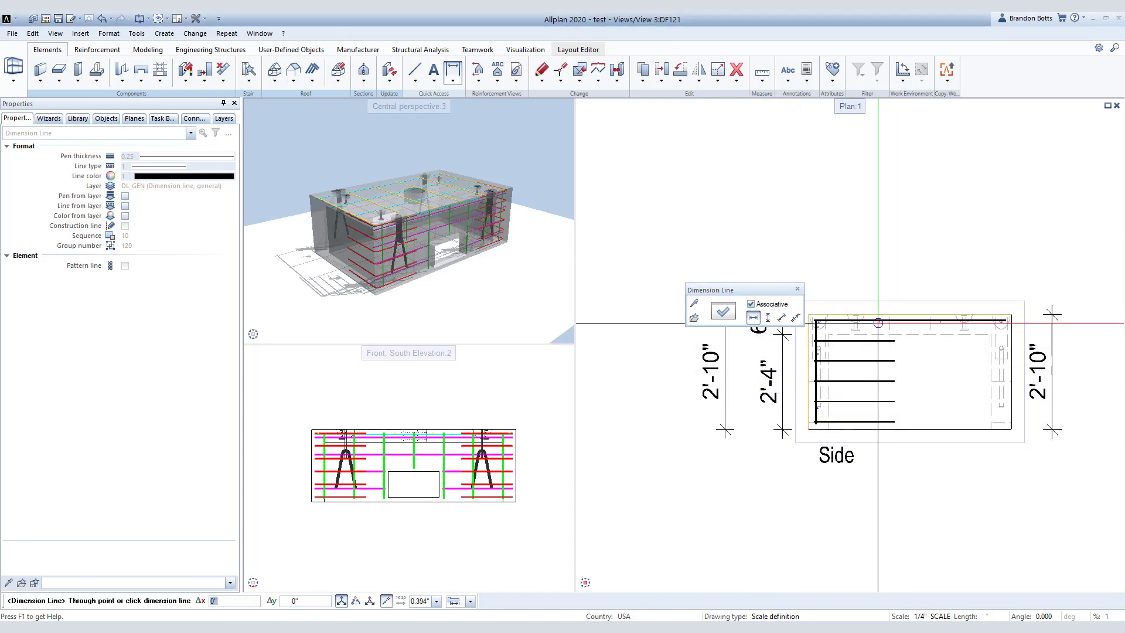
scroll(1019, 312, up, 4)
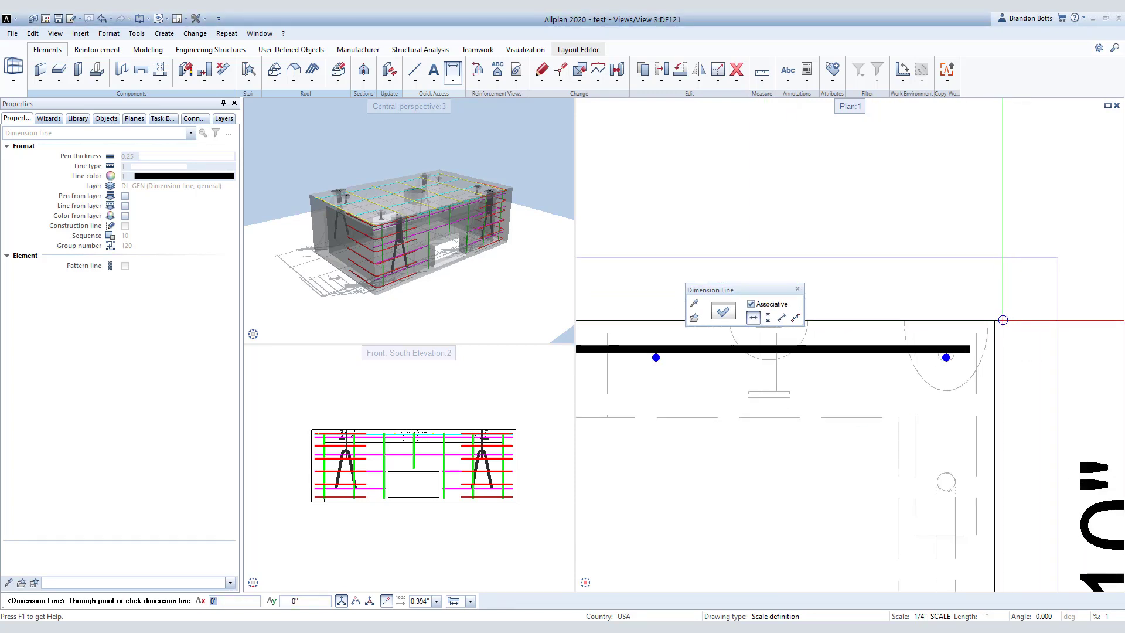
click(994, 320)
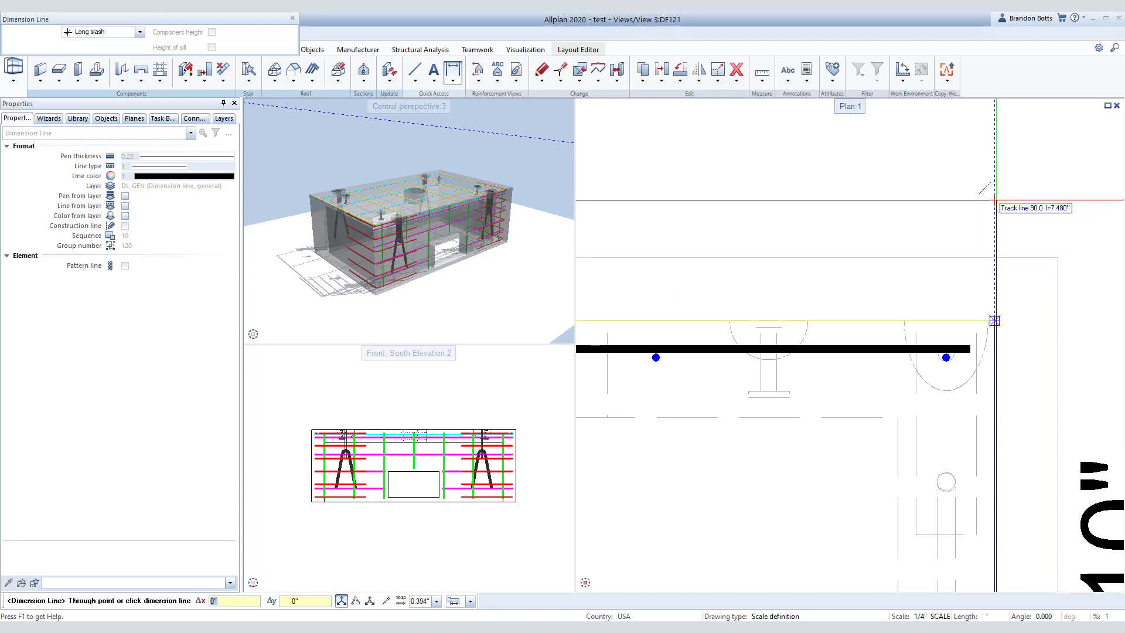
scroll(994, 320, down, 3)
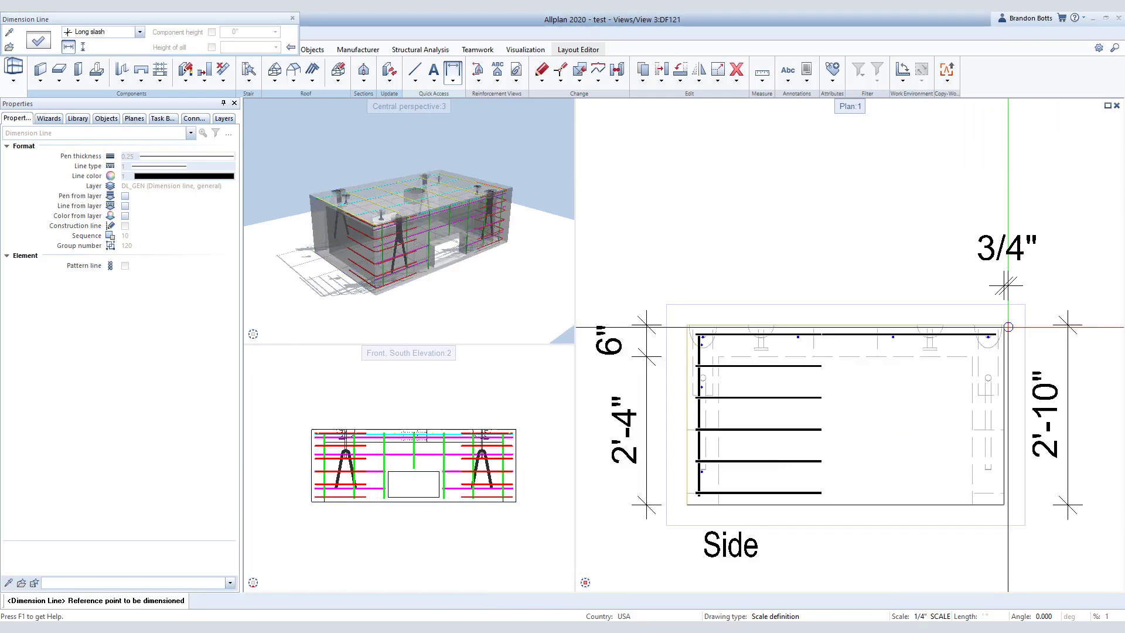
scroll(689, 319, up, 4)
scroll(673, 327, up, 4)
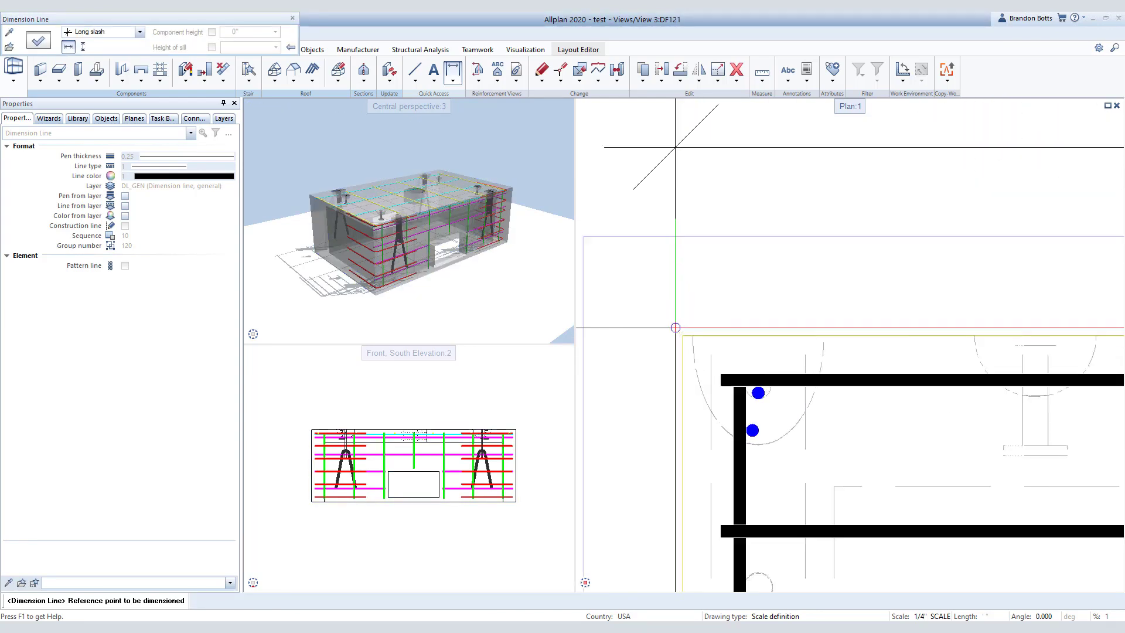
scroll(682, 337, down, 3)
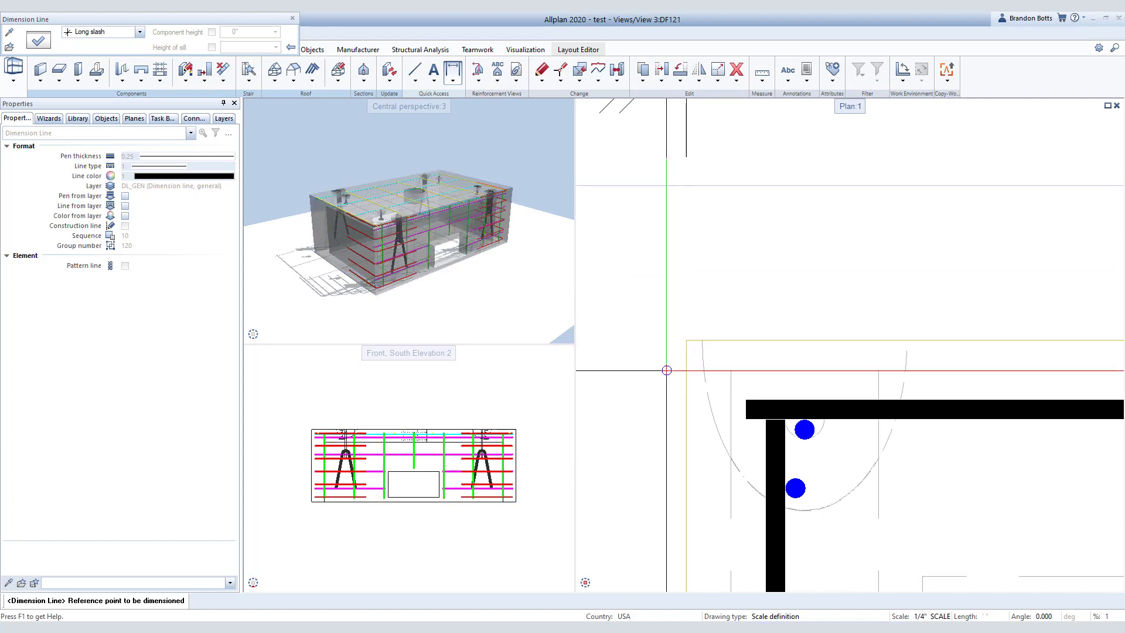
scroll(668, 363, up, 5)
key(Escape)
scroll(673, 263, down, 4)
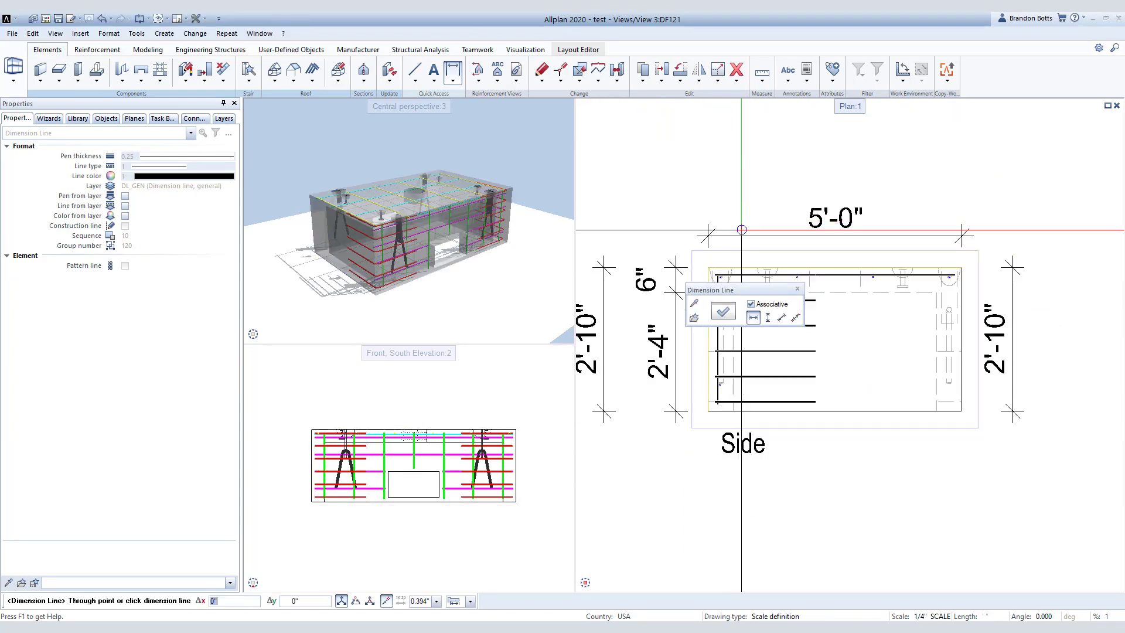
key(Escape)
scroll(914, 315, down, 3)
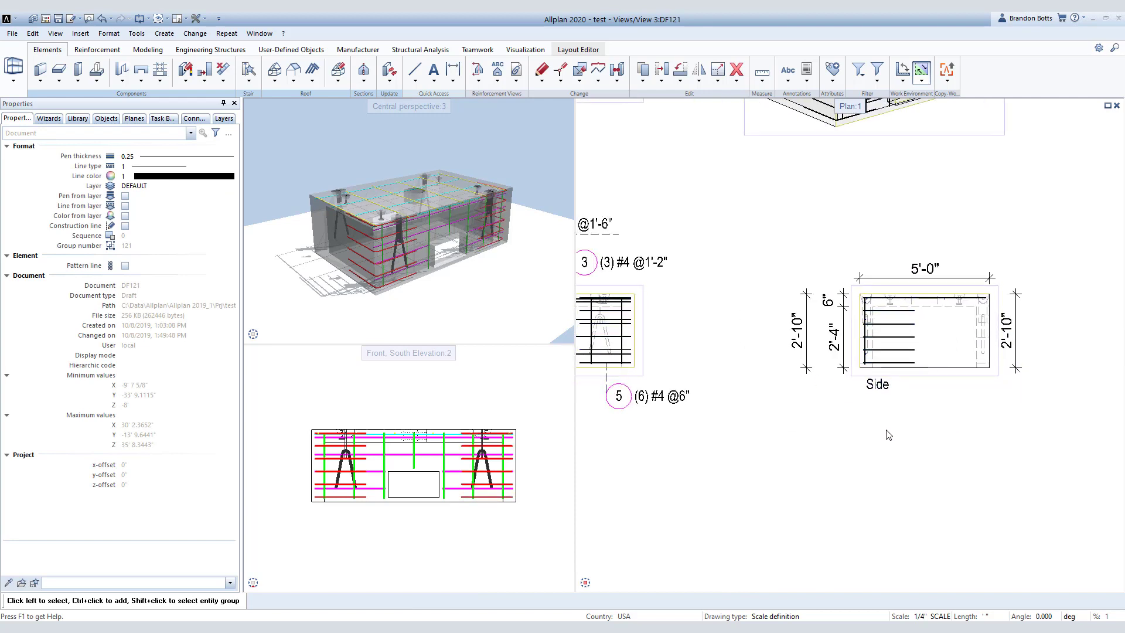
scroll(889, 435, down, 3)
middle_drag(806, 323, 893, 398)
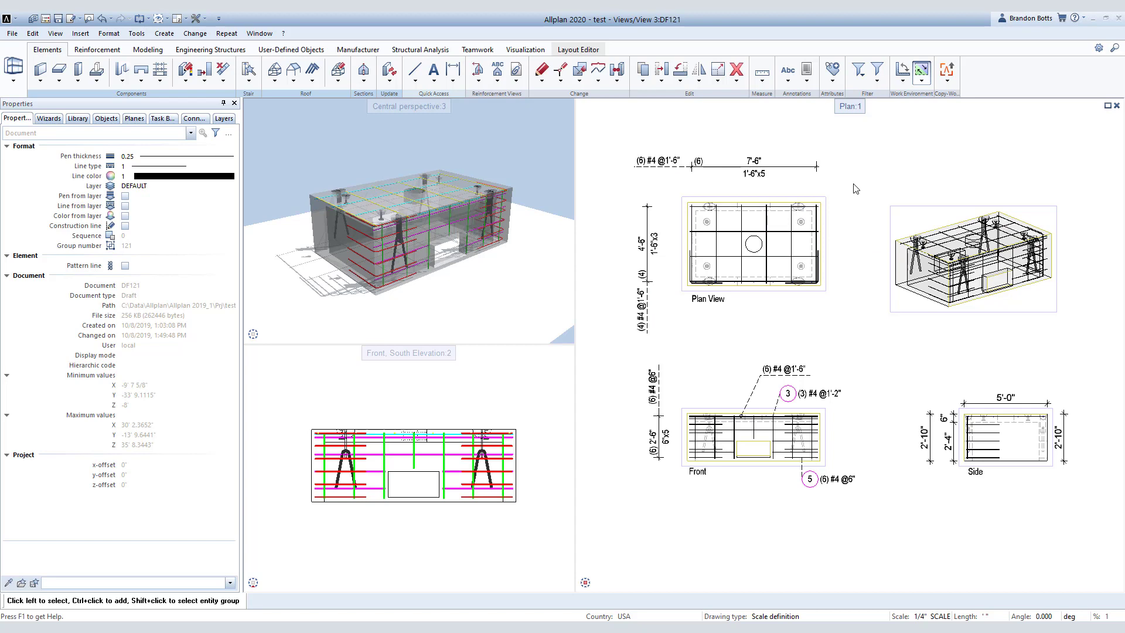
Open the layout sheet and place an ARCH-B 18"x12" layout border with double margin aligned to the page's lower-left corner.
click(597, 50)
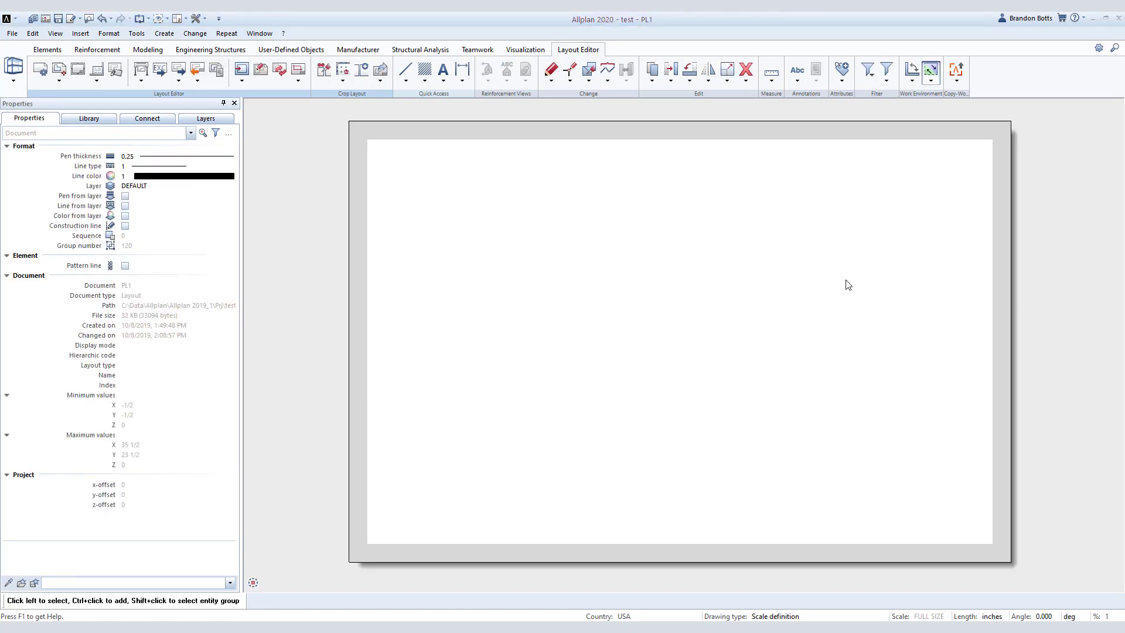
click(78, 69)
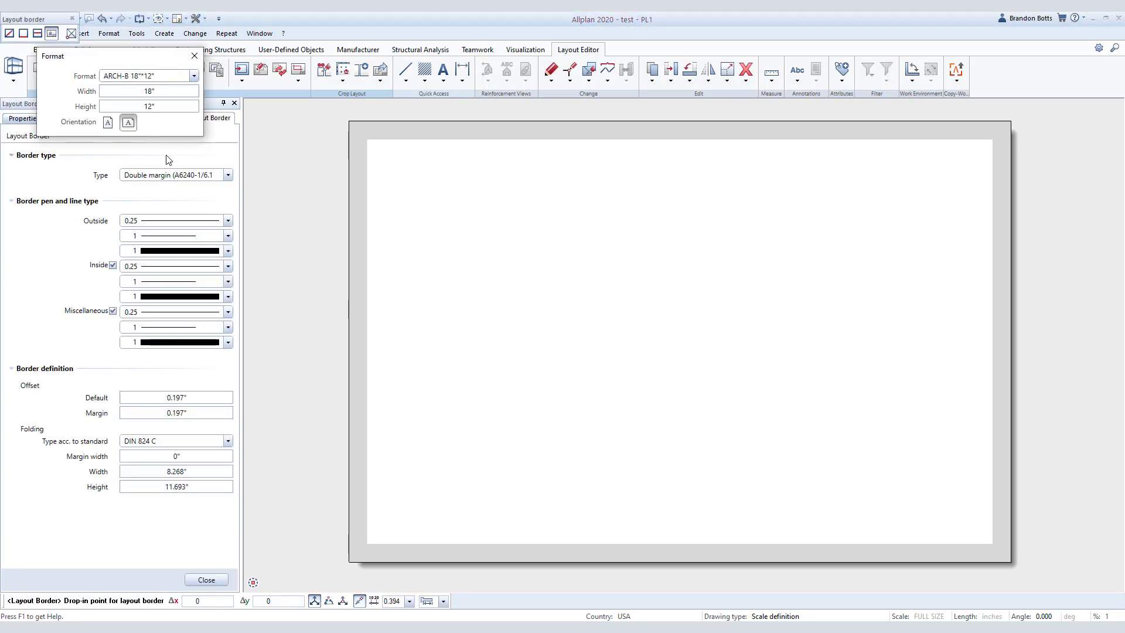
click(193, 78)
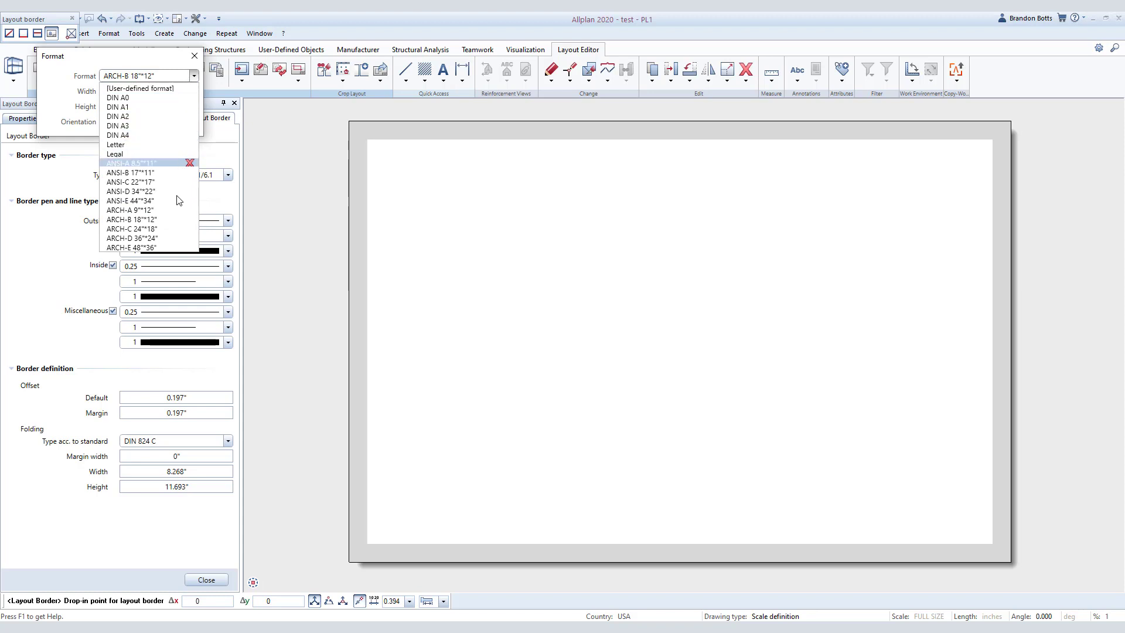
click(216, 151)
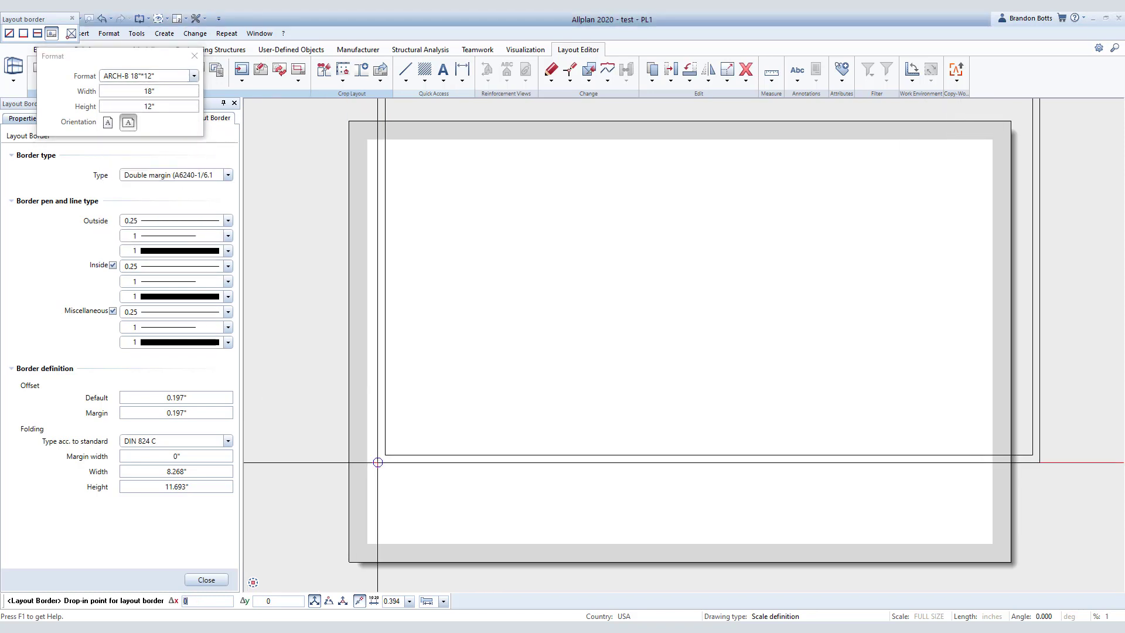
click(354, 555)
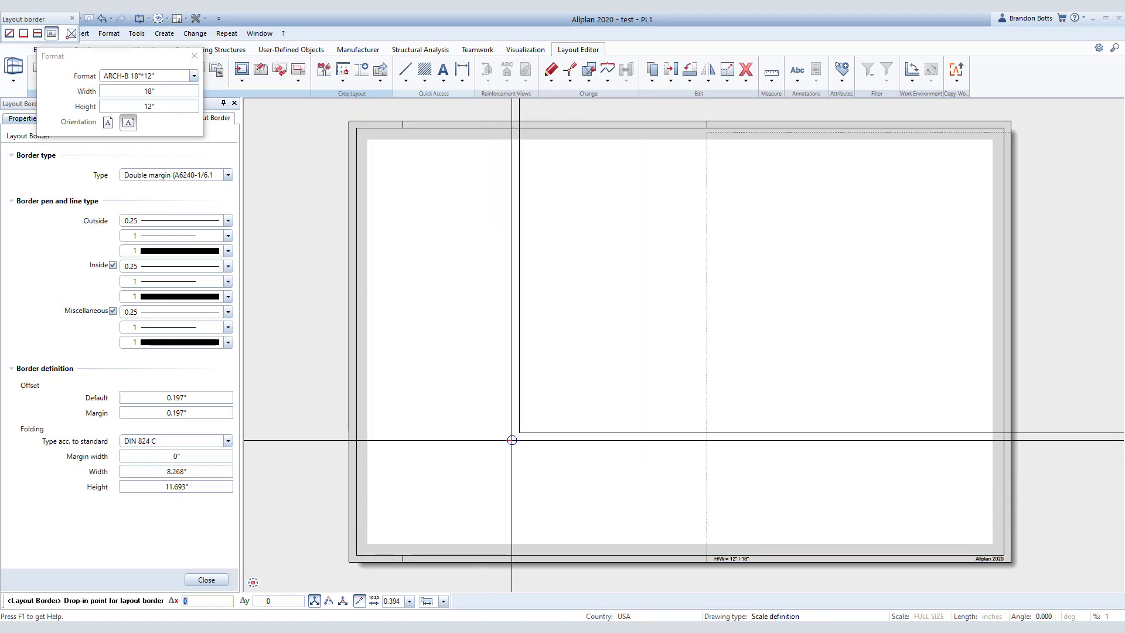
key(Escape)
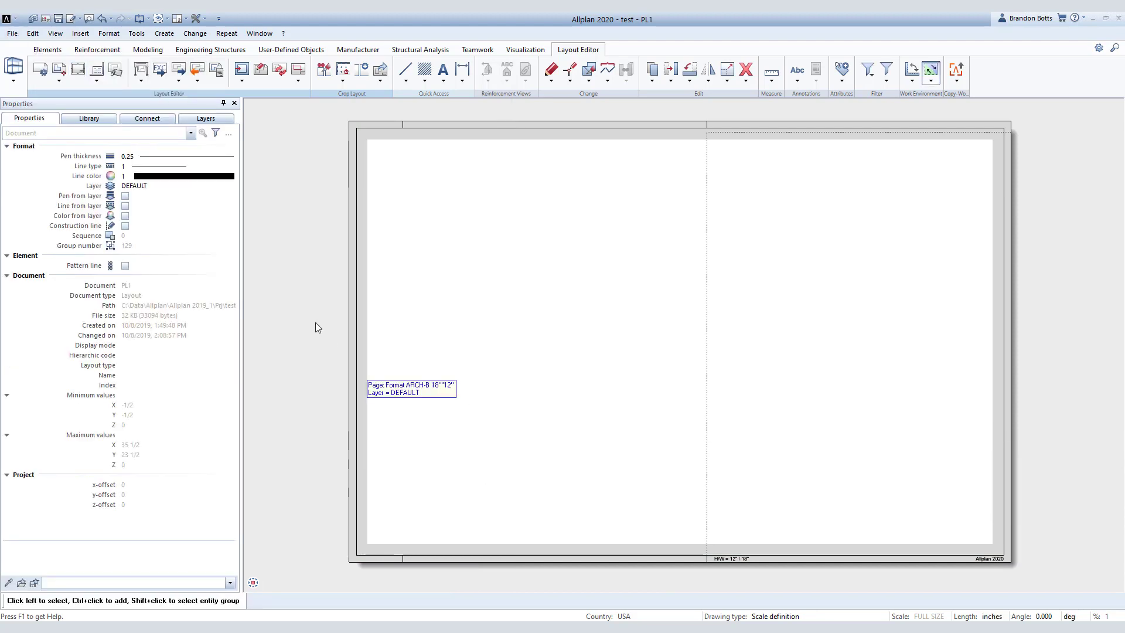
Label the layout border with the "12 Title block 1" style, placed horizontally in the border's inner lower-right corner.
click(97, 72)
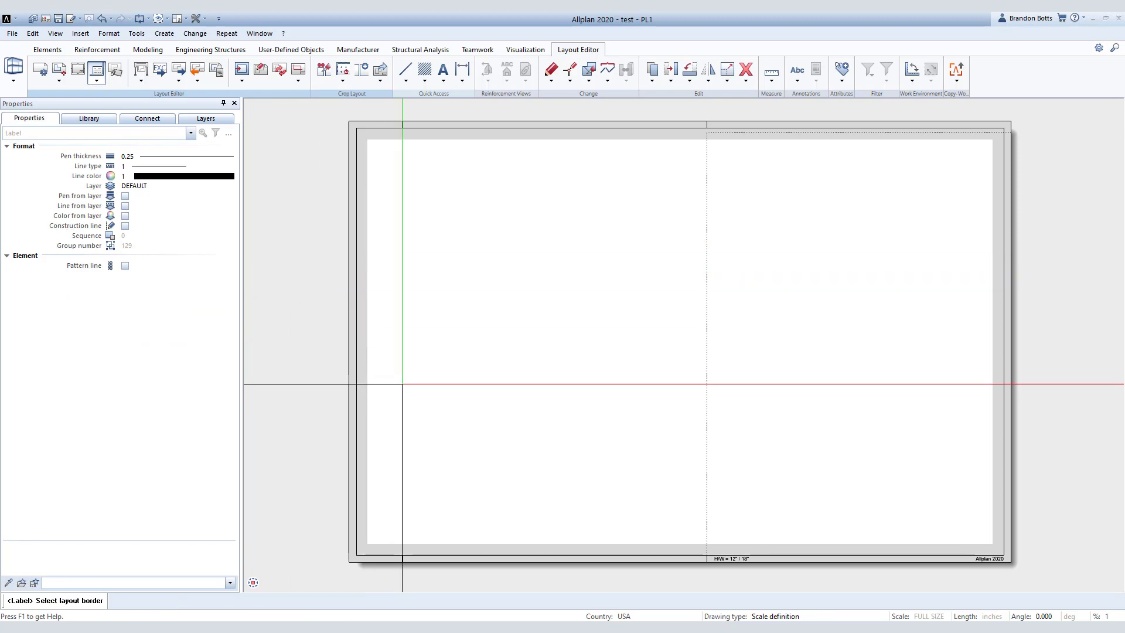
click(99, 82)
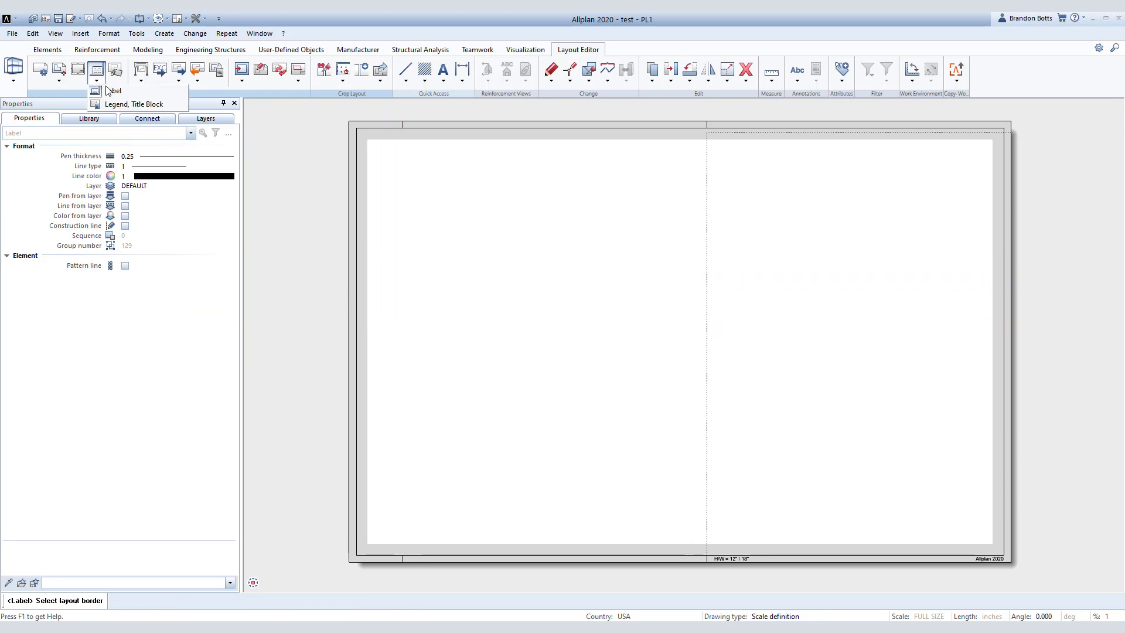
click(112, 91)
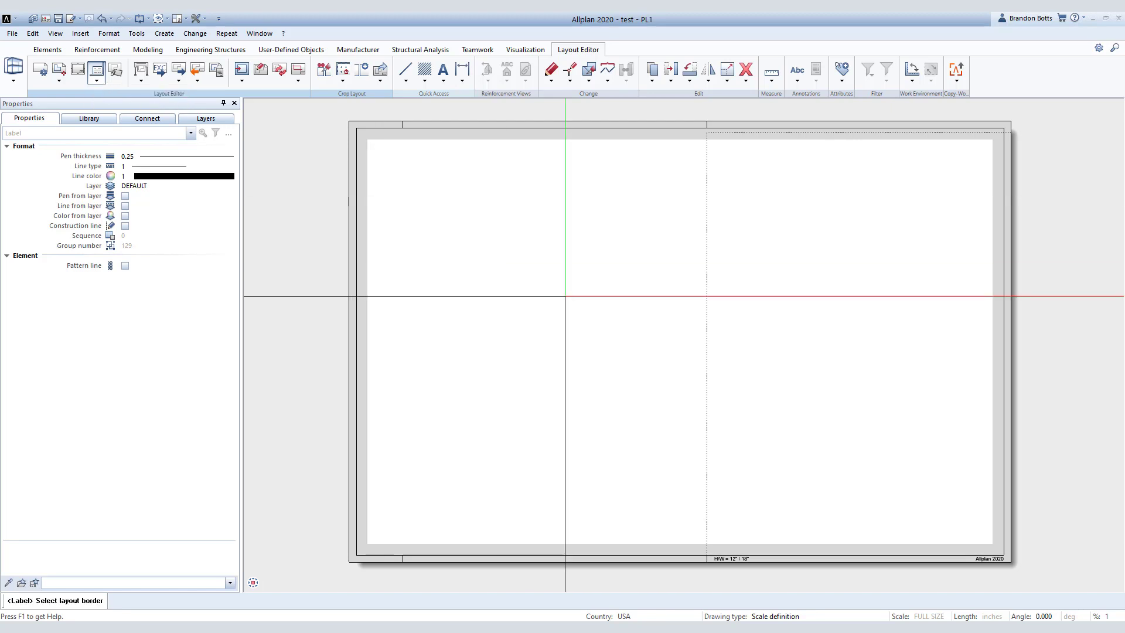
click(627, 553)
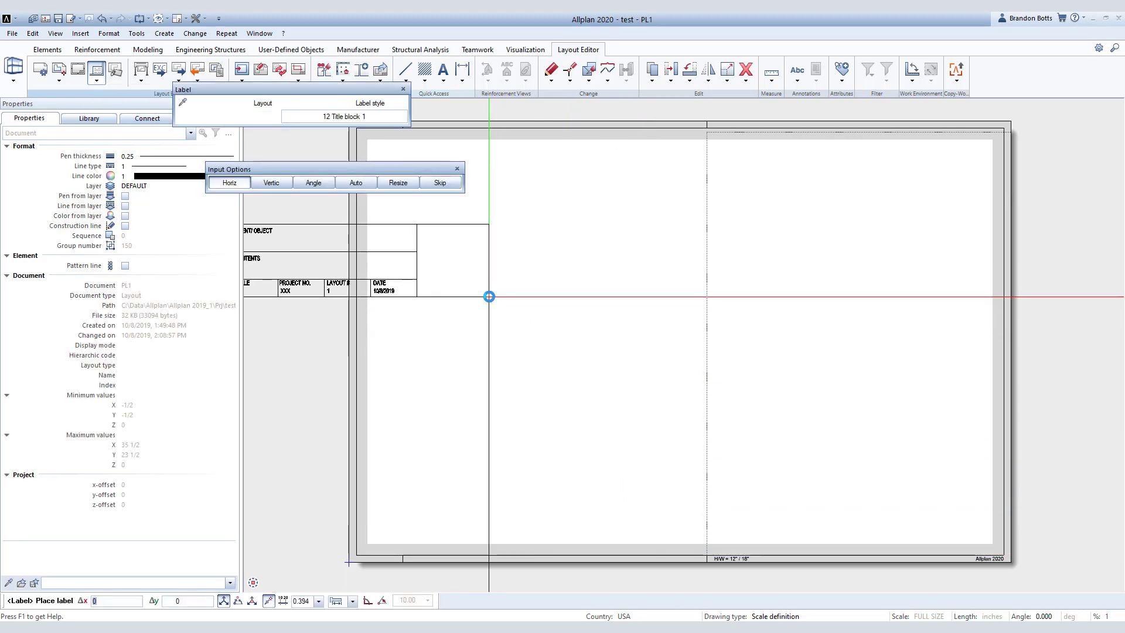
click(383, 115)
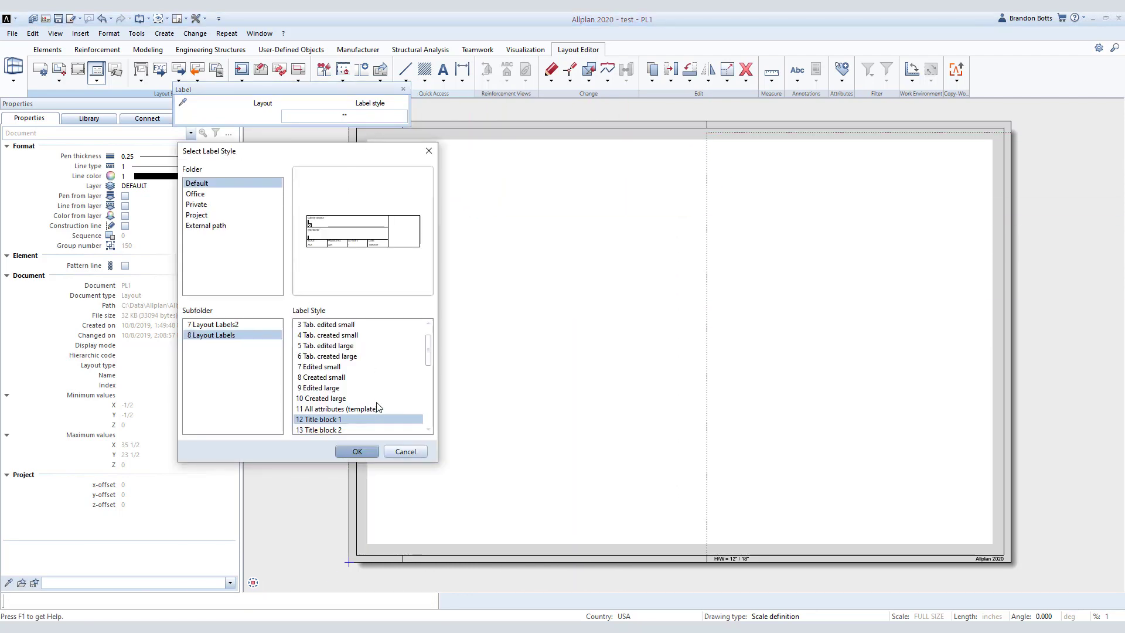
scroll(426, 352, down, 3)
scroll(427, 353, up, 3)
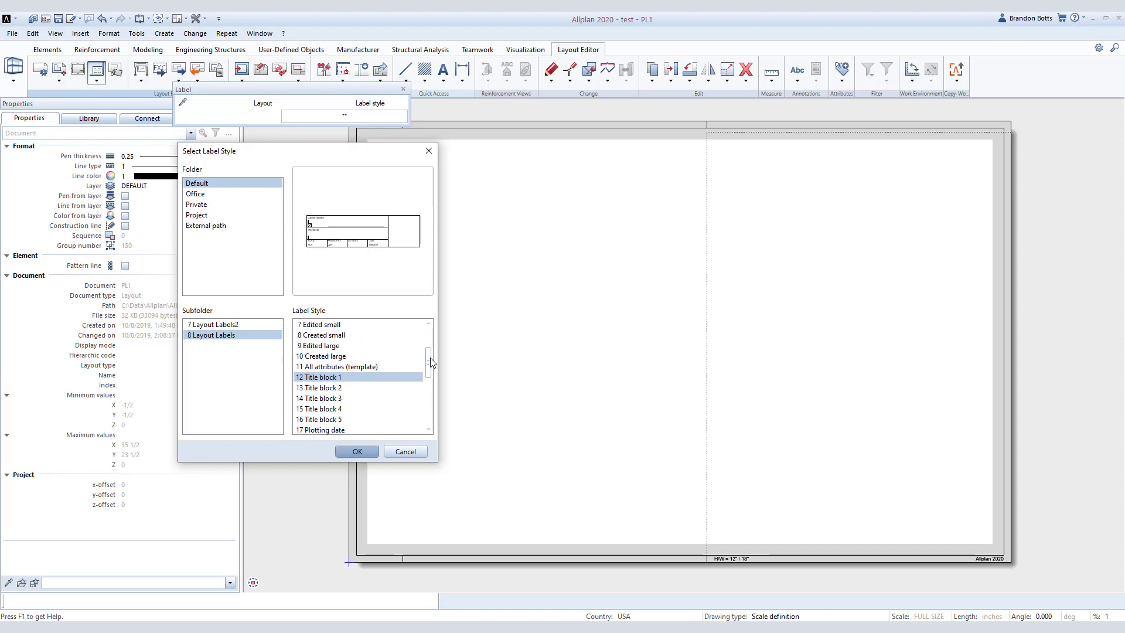
click(375, 452)
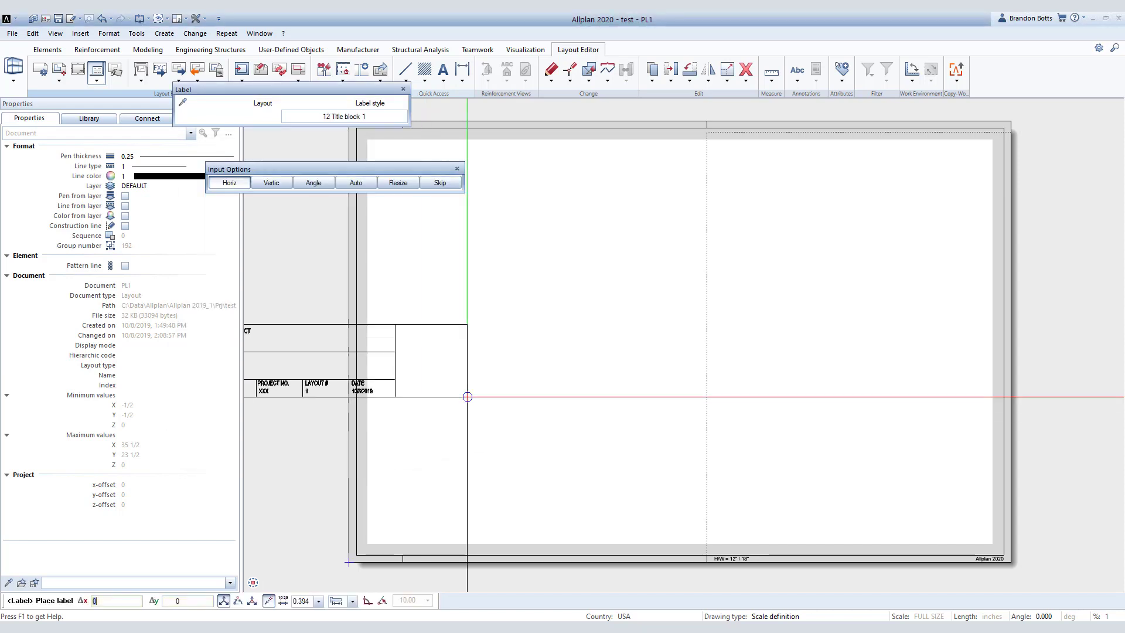
click(1003, 555)
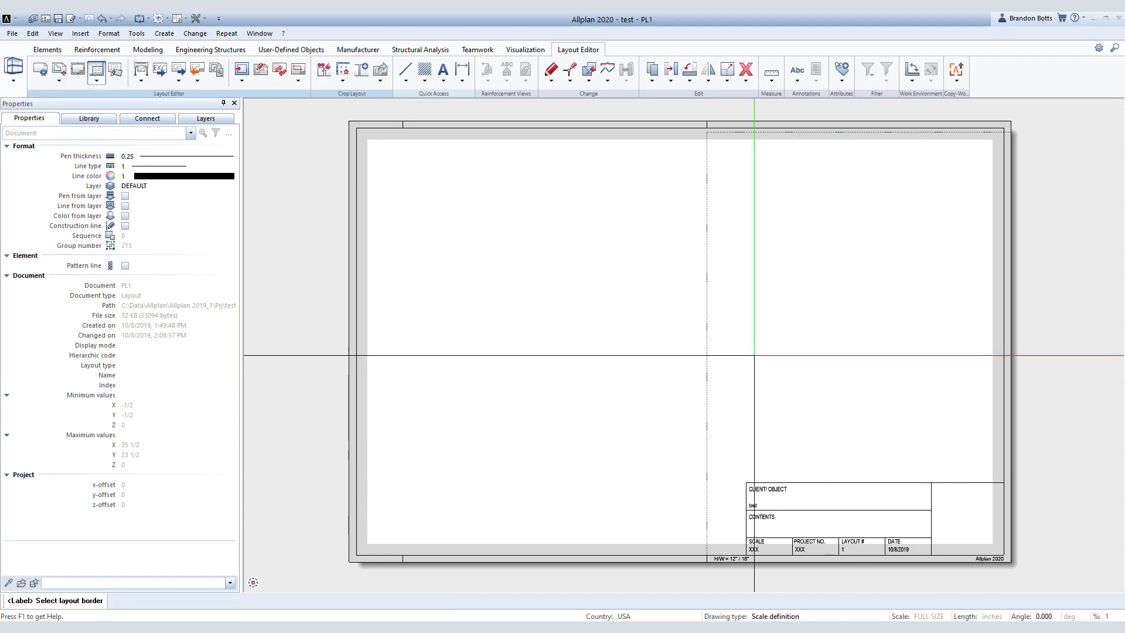
key(Escape)
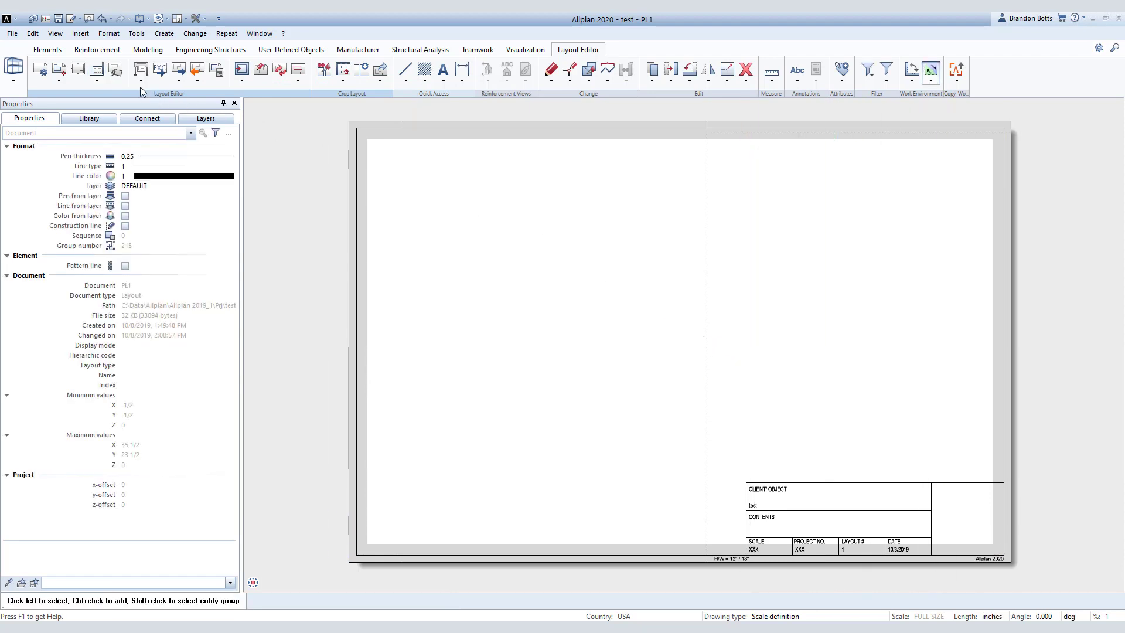
Select the view drawing files as layout elements and place the plan view at scale 1:48 in the sheet's upper-left area.
click(61, 70)
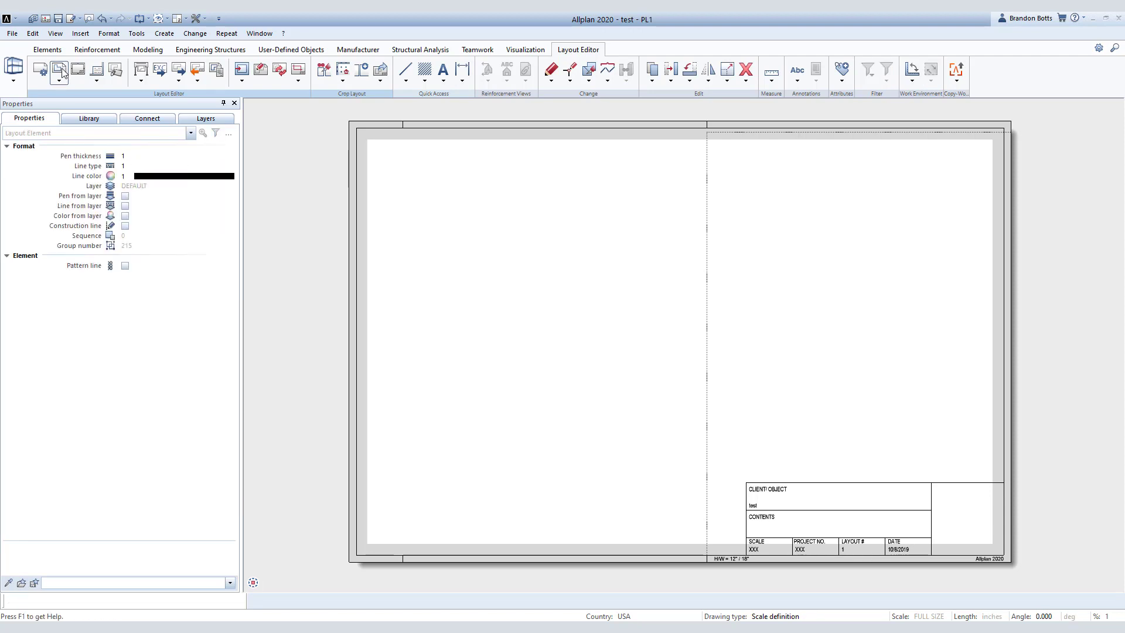
click(253, 116)
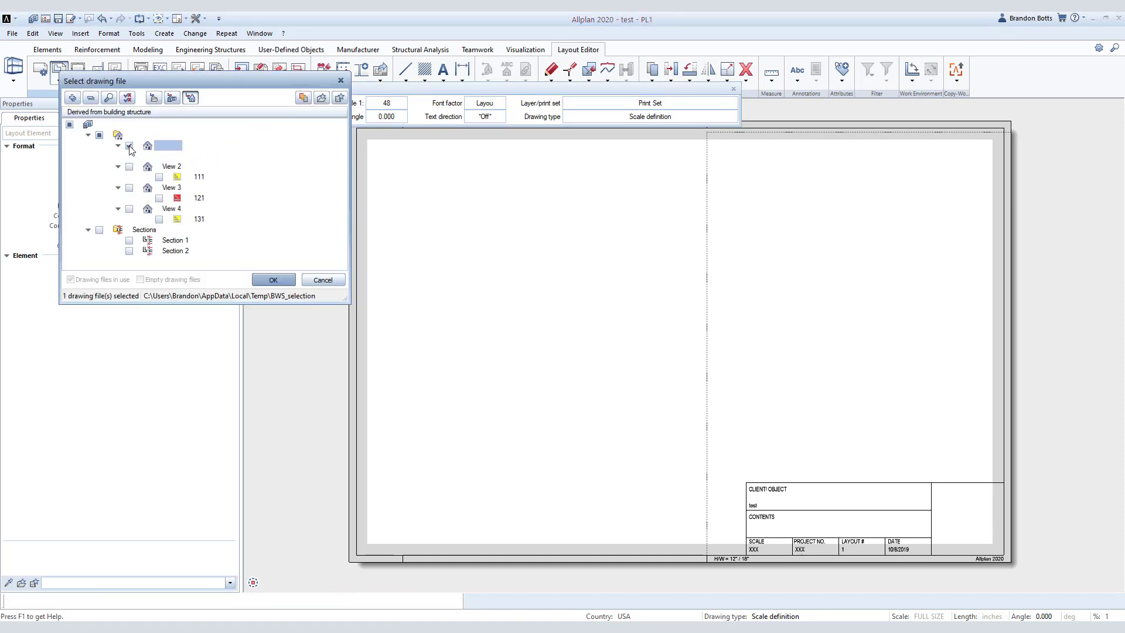
click(273, 280)
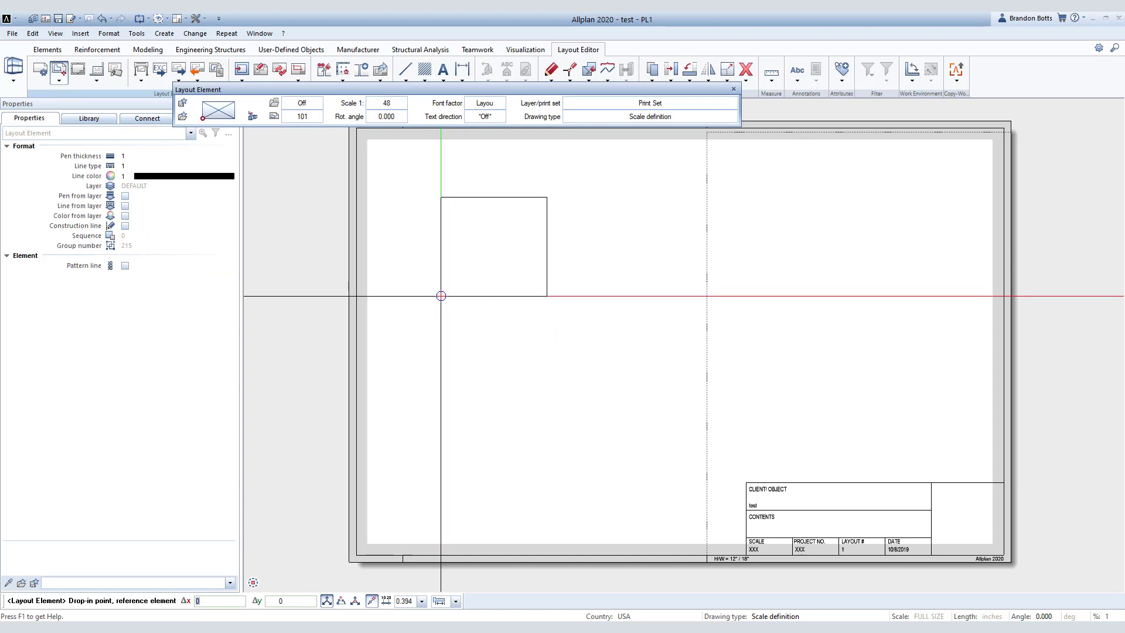
click(454, 300)
click(454, 301)
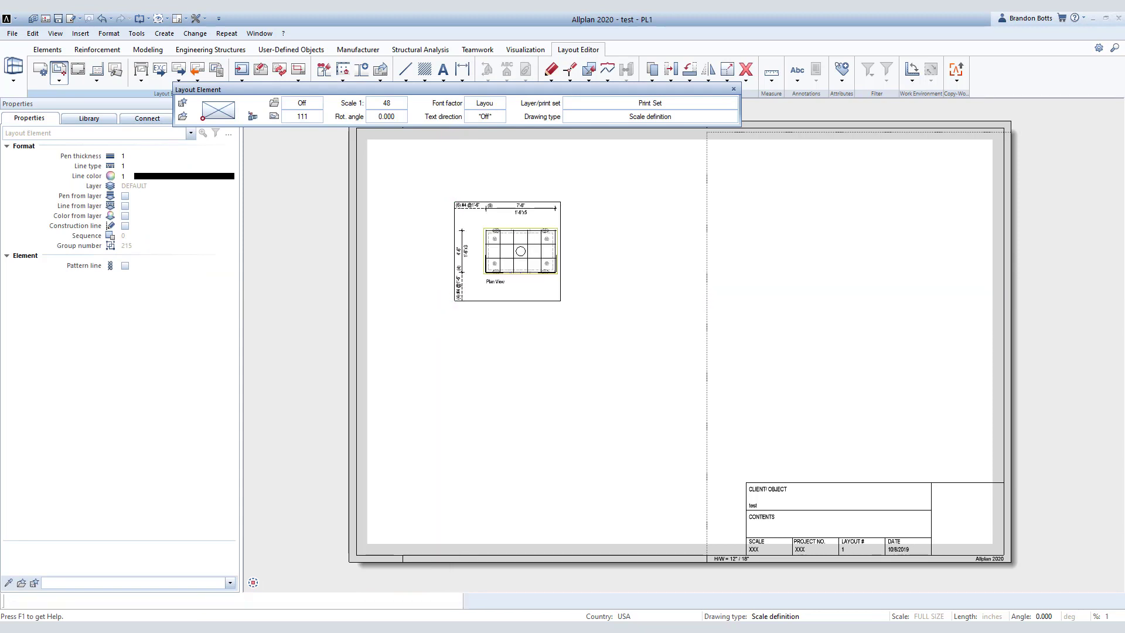
Place the front and side views in a row beside the plan view and the isometric view below them, all at scale 1:48.
key(Escape)
click(624, 290)
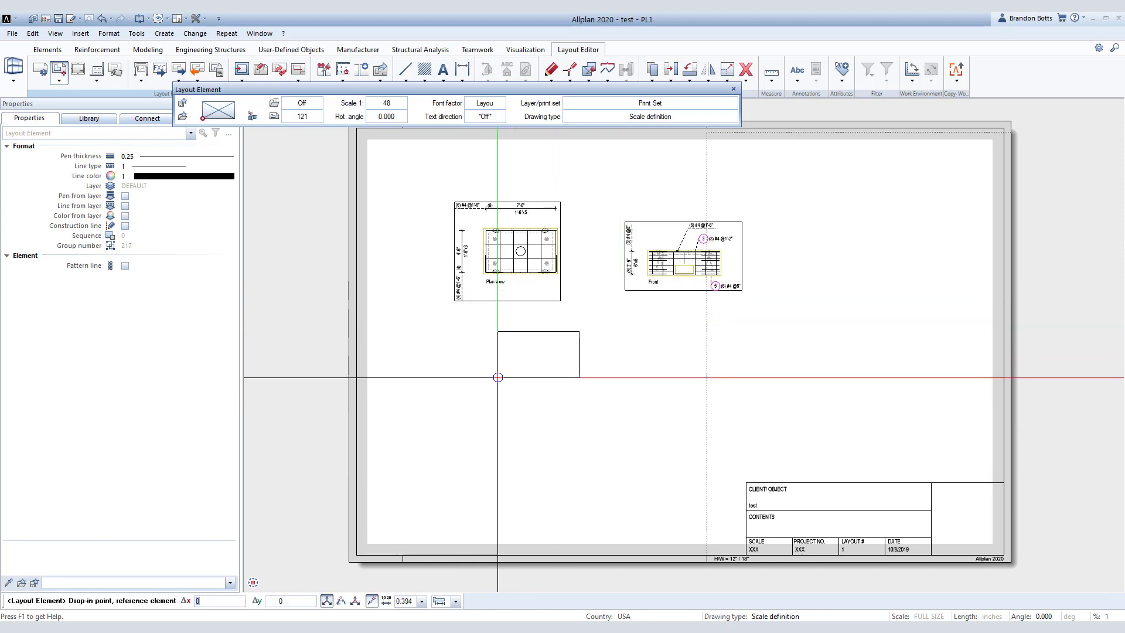
key(Escape)
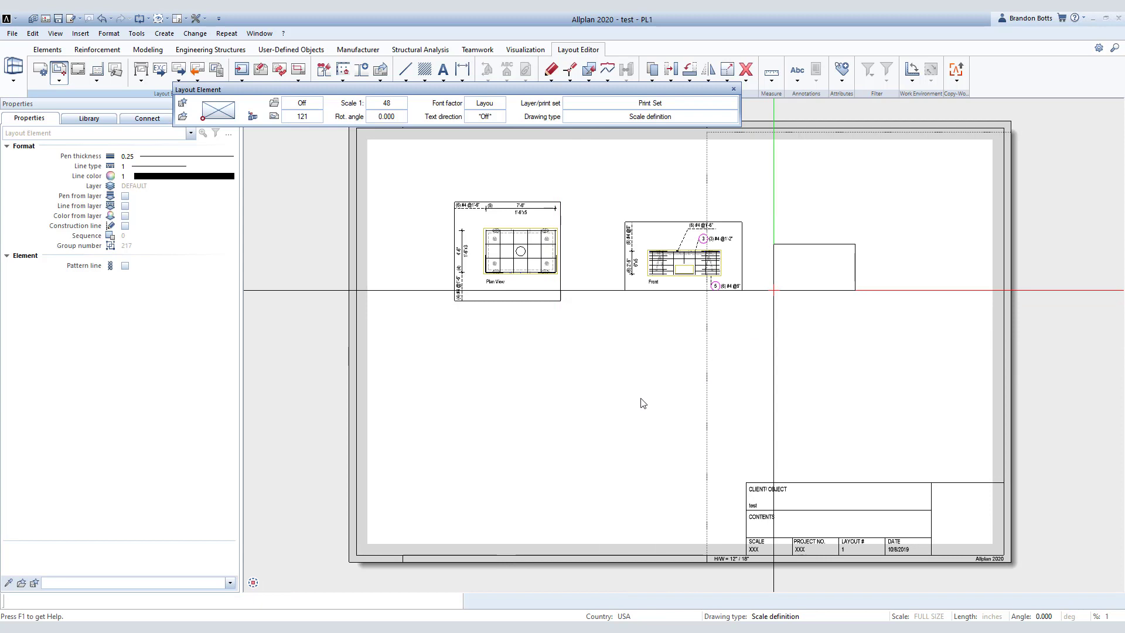
click(773, 290)
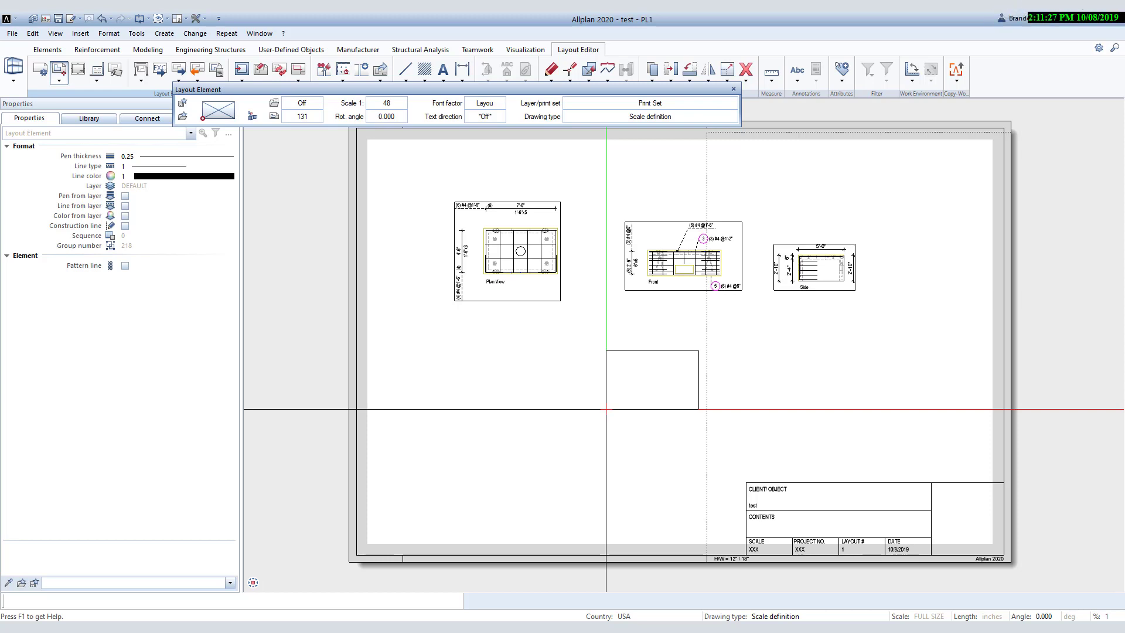
click(605, 409)
key(Escape)
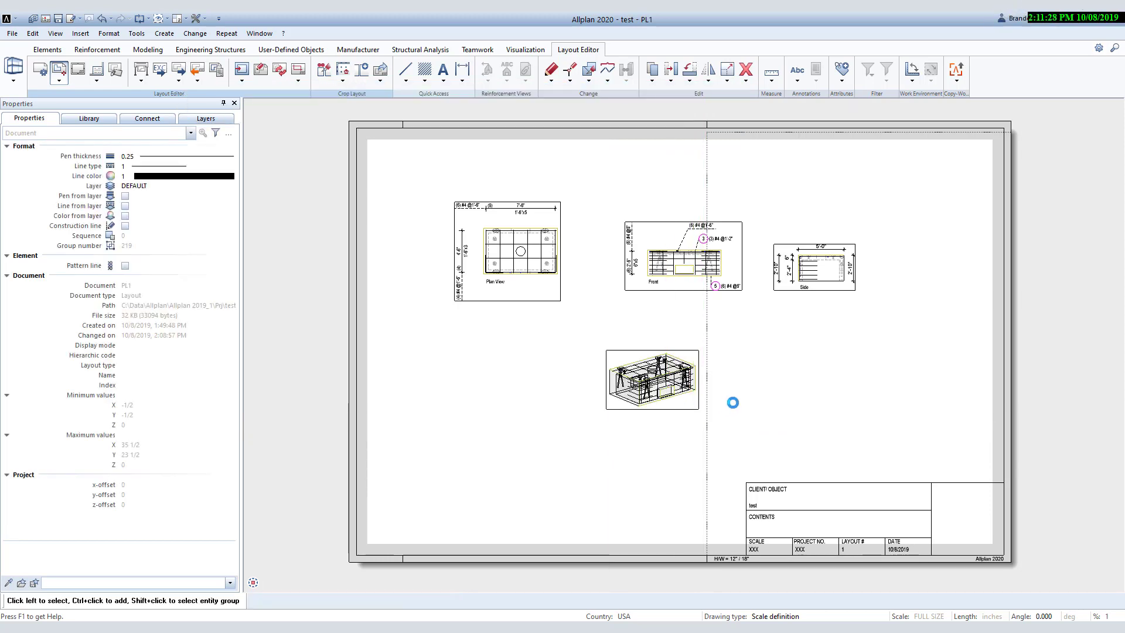
Move the front view directly below the plan view on the sheet.
click(729, 290)
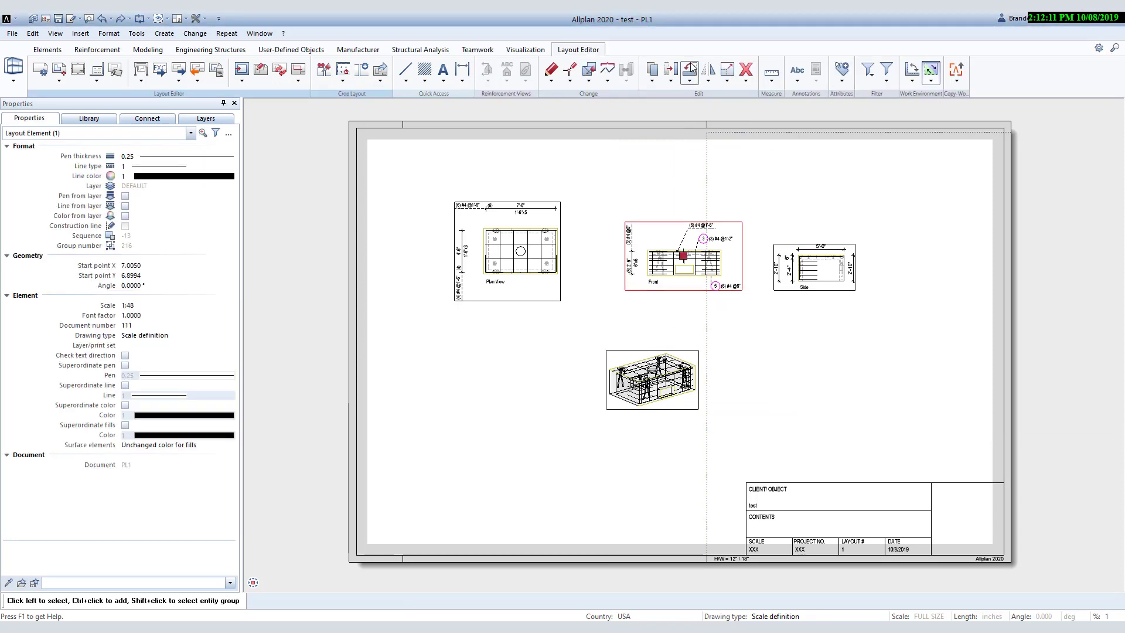
click(671, 69)
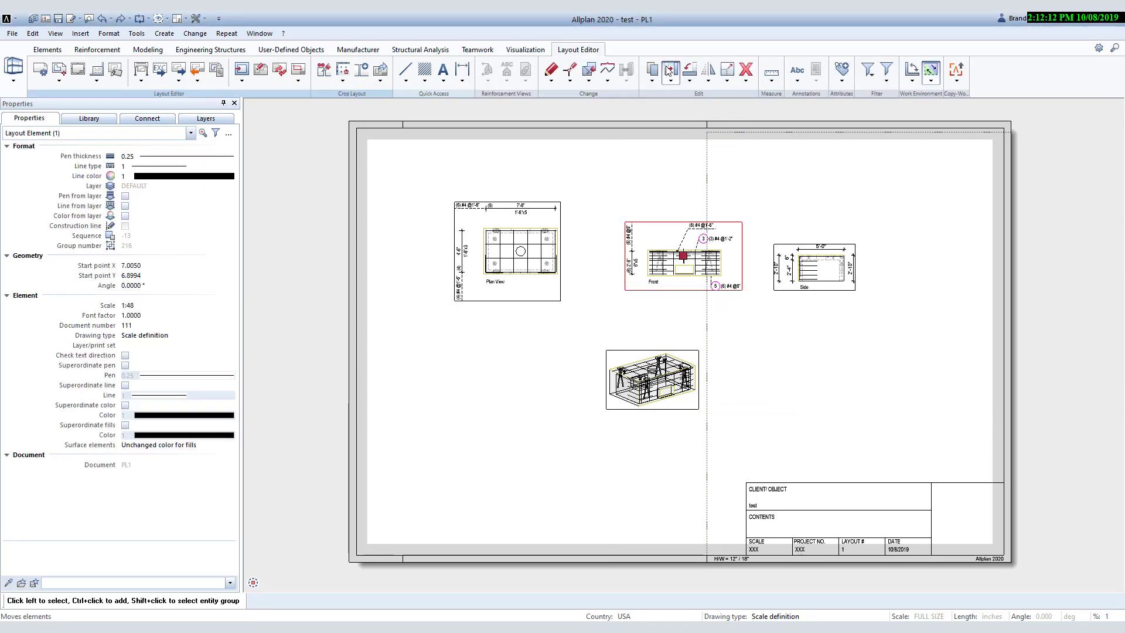
click(630, 290)
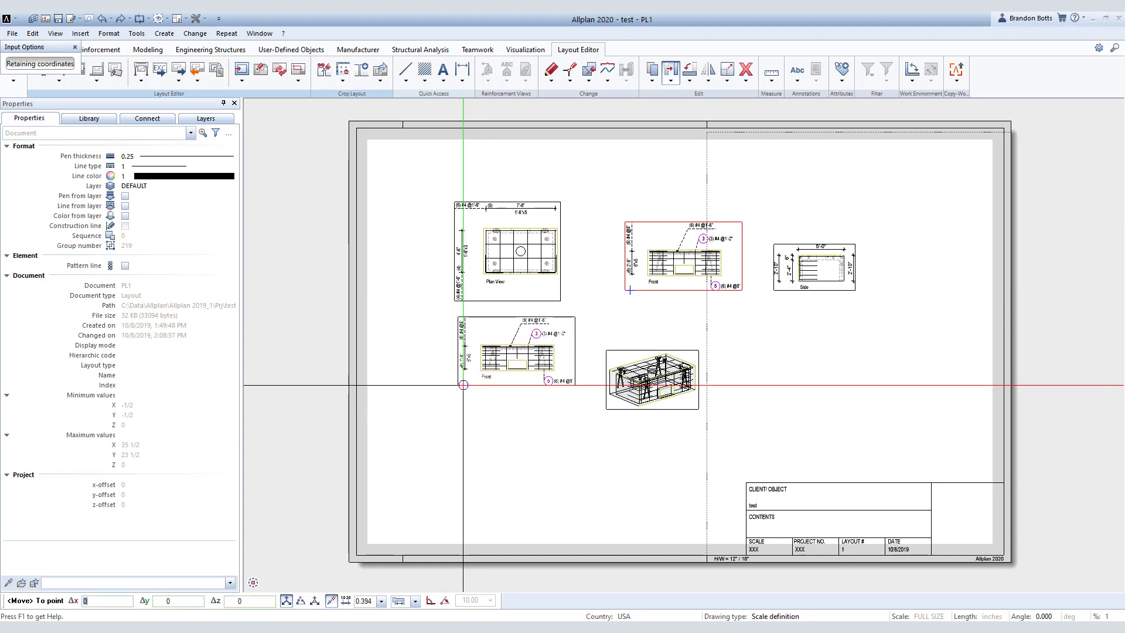
click(464, 385)
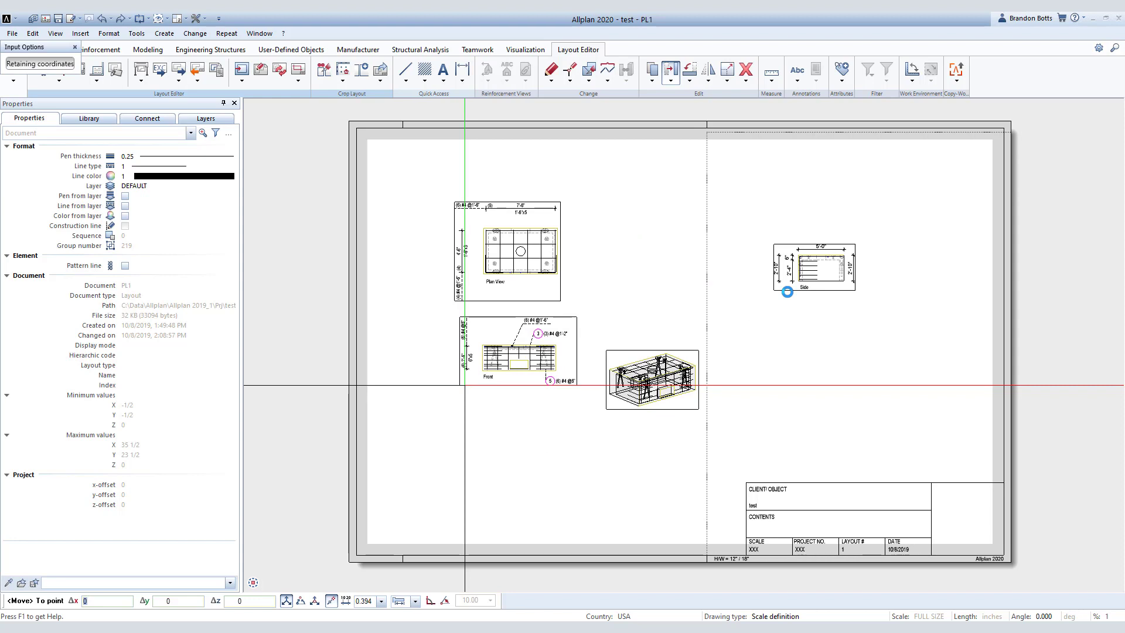
key(Escape)
Move the isometric view straight up so it sits beside the plan view.
click(691, 353)
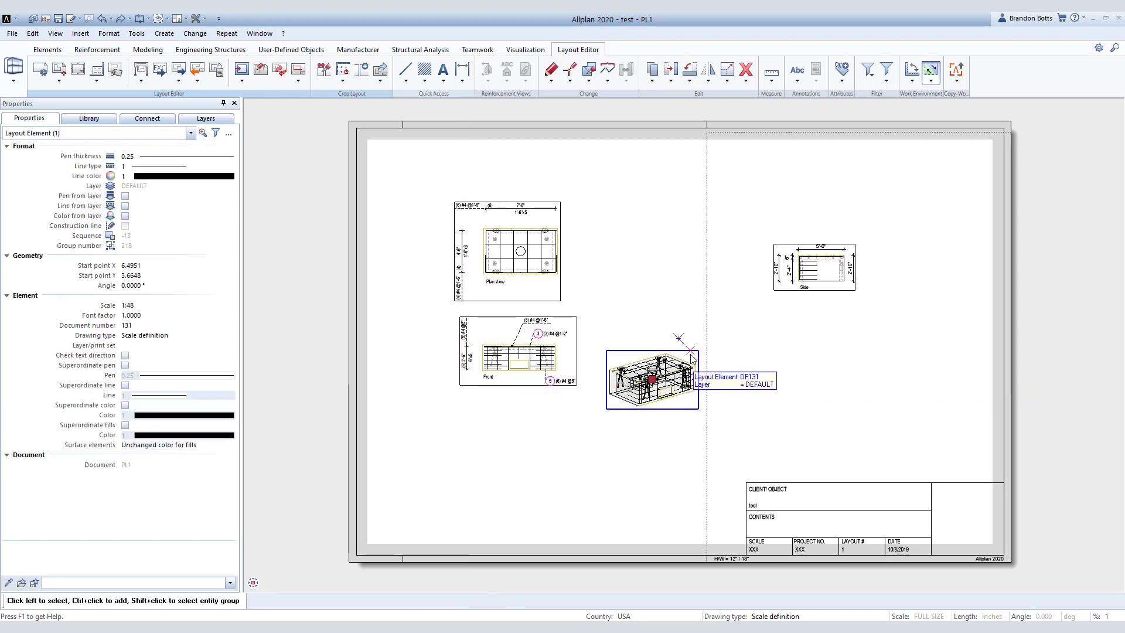
key(Escape)
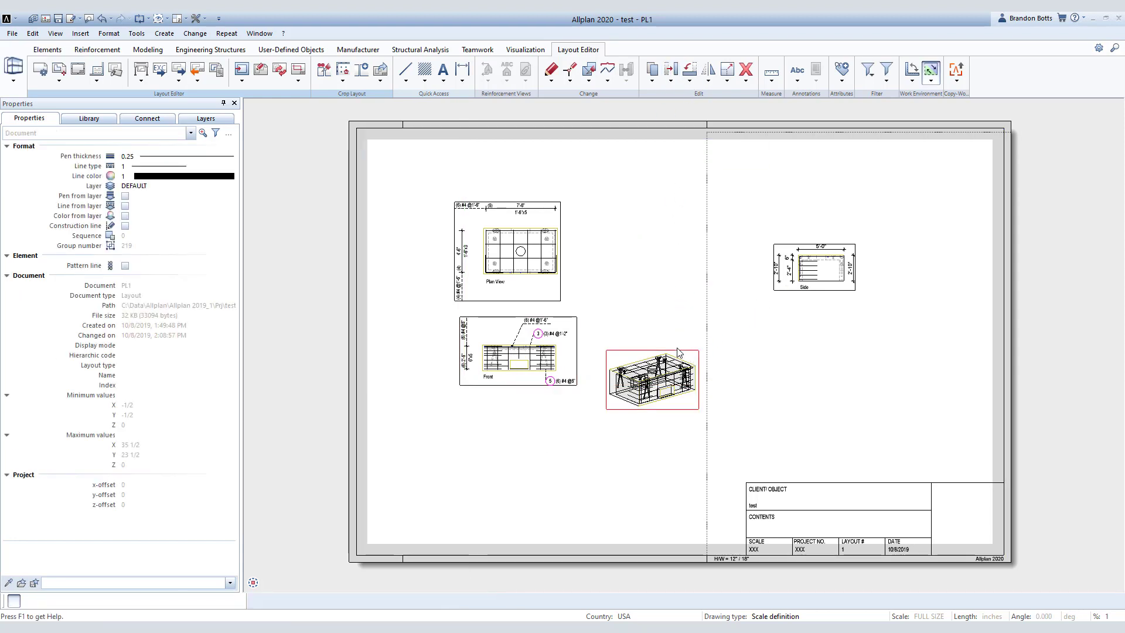
key(Return)
click(677, 349)
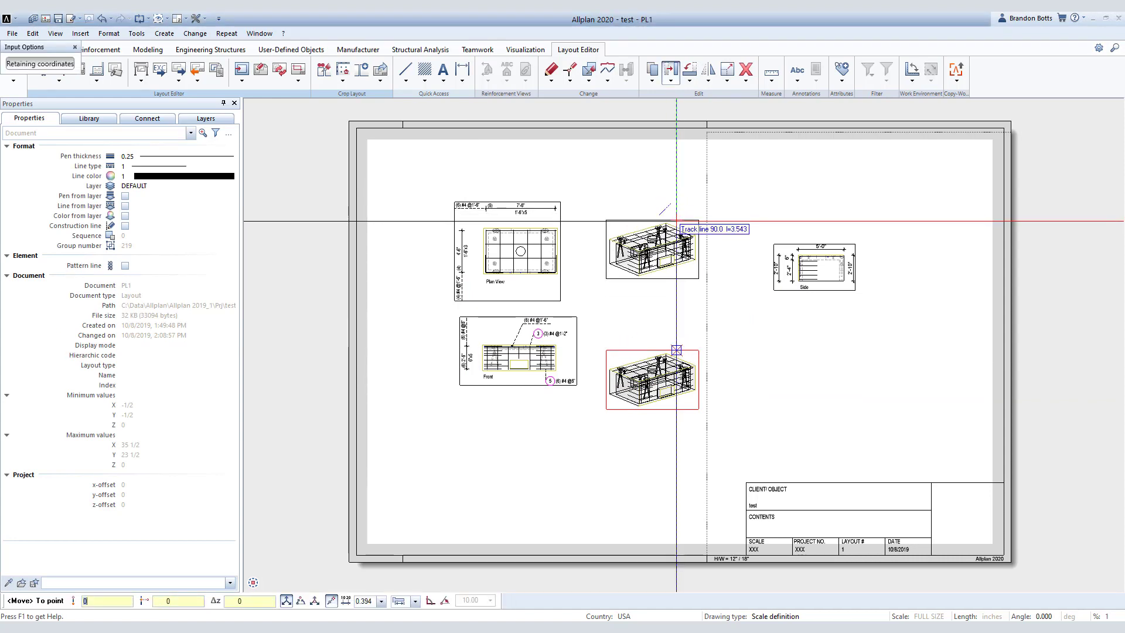
click(676, 221)
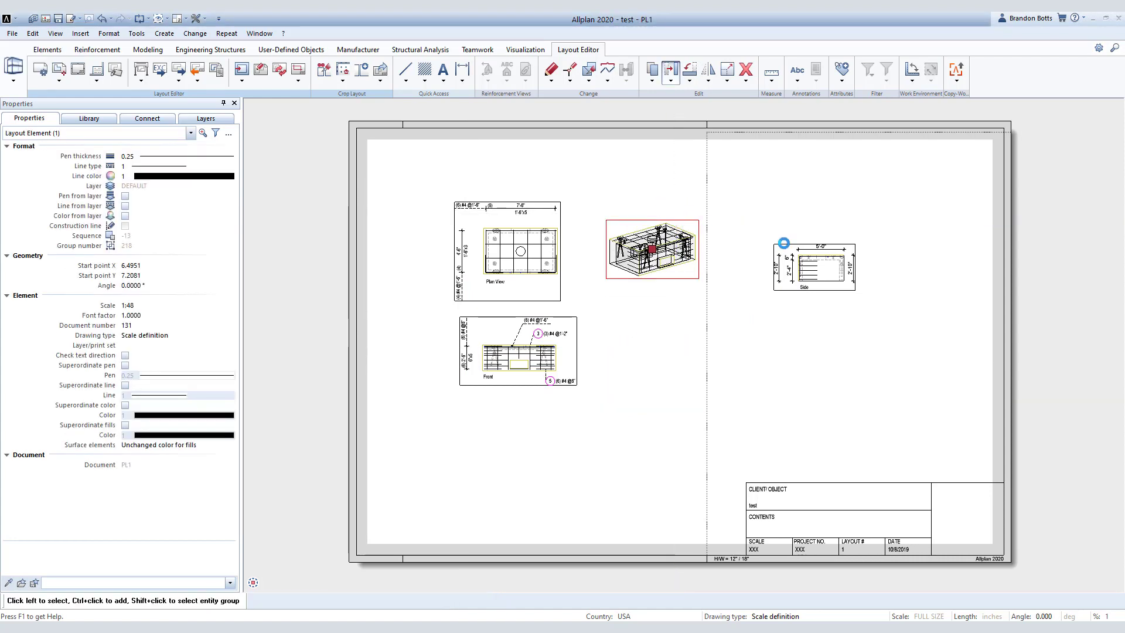
key(Escape)
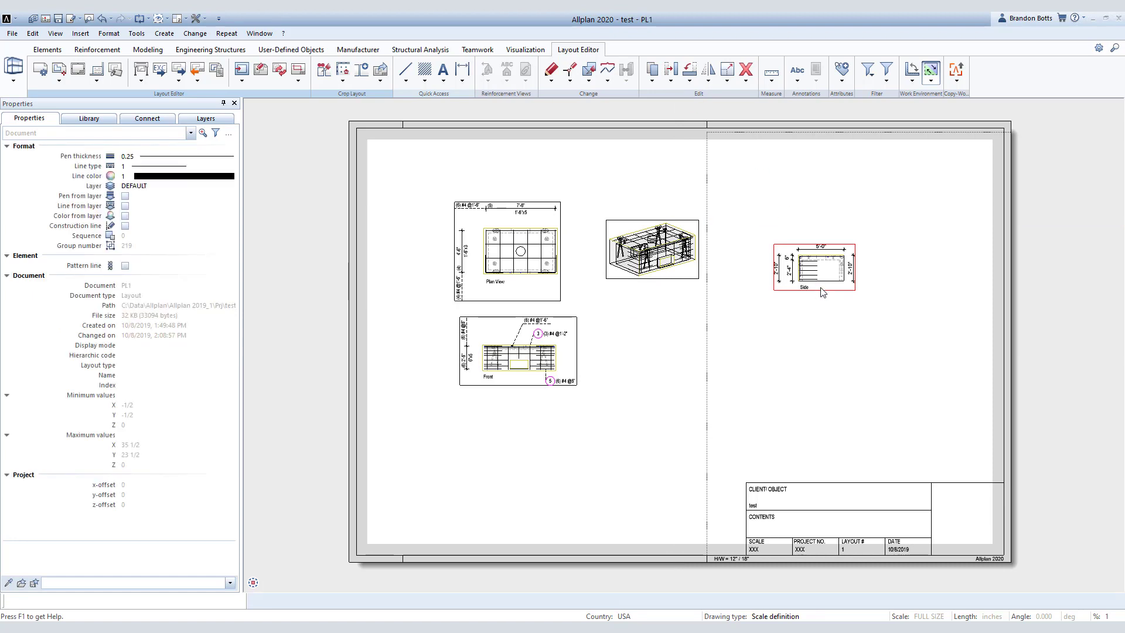
Move the side view below the isometric view, level with the front view.
key(Return)
click(823, 291)
click(819, 290)
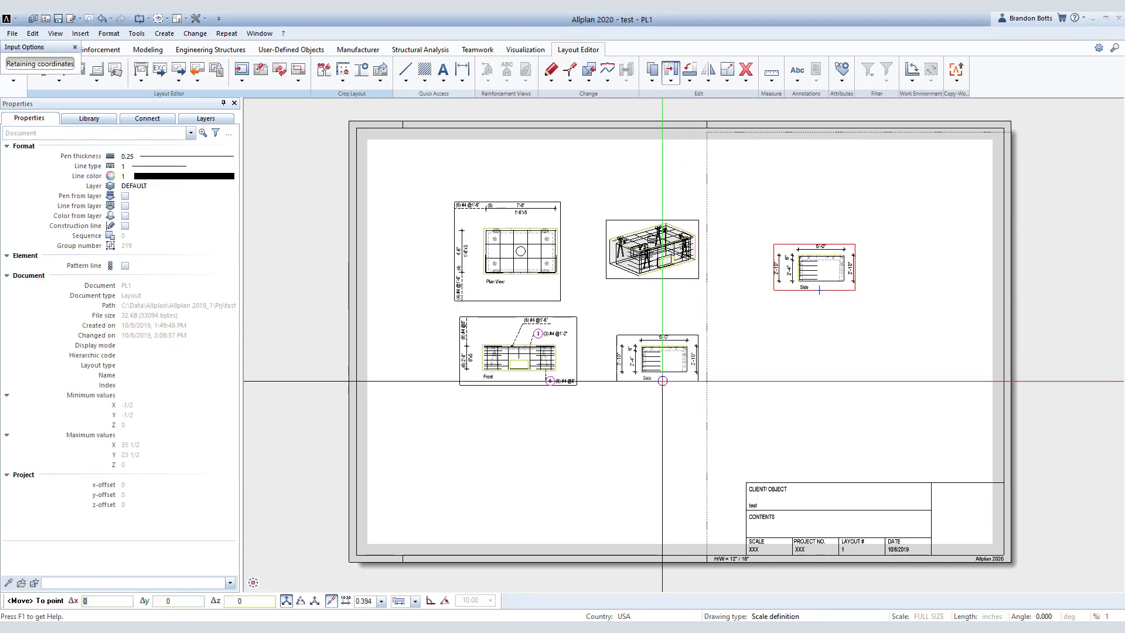
click(653, 380)
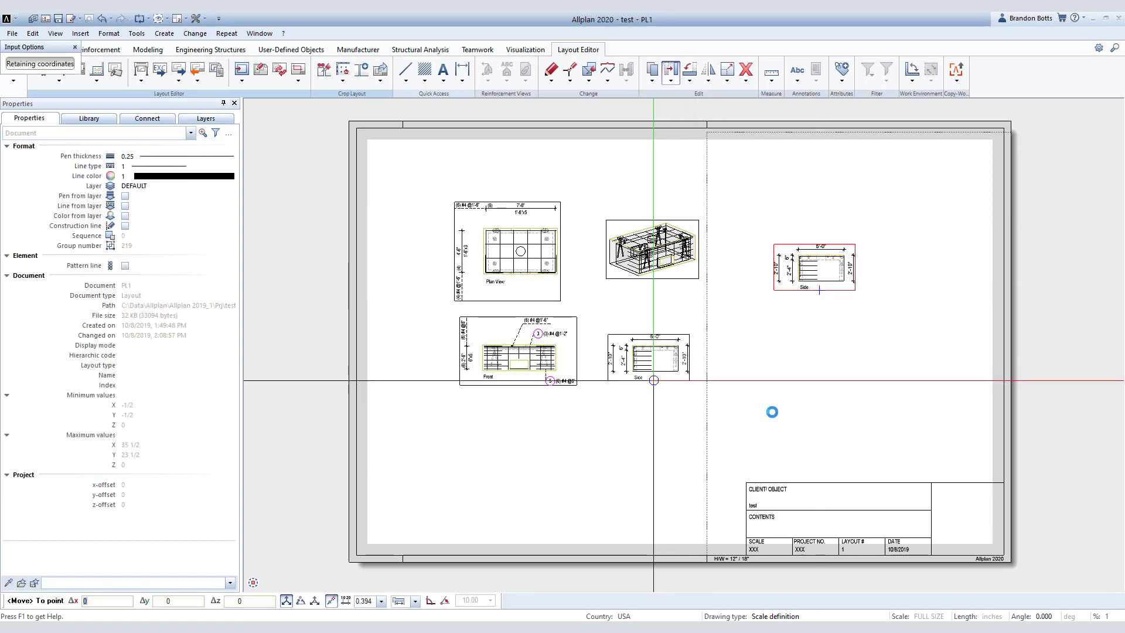
click(691, 288)
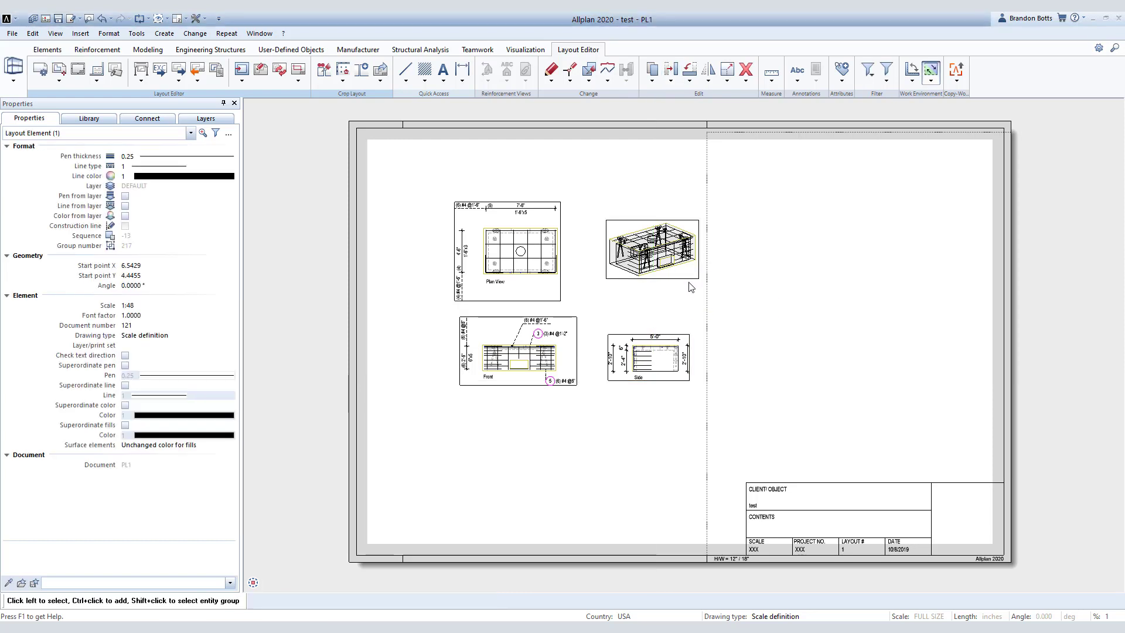
Set the isometric view's layout scale to 1/2" SCALE.
click(690, 288)
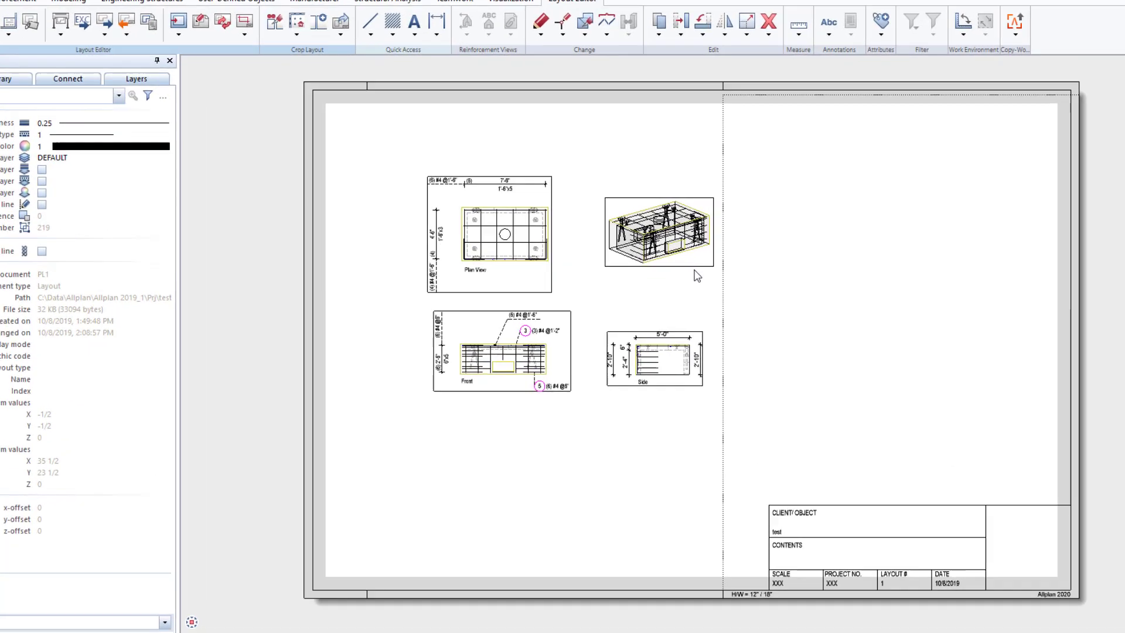
double_click(682, 274)
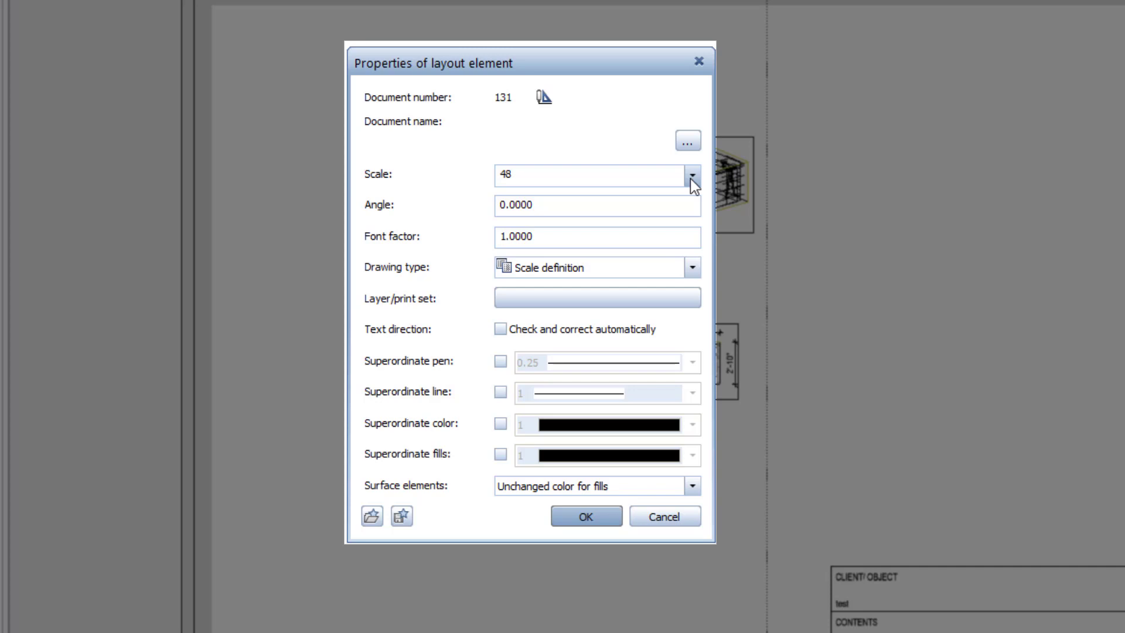
click(692, 175)
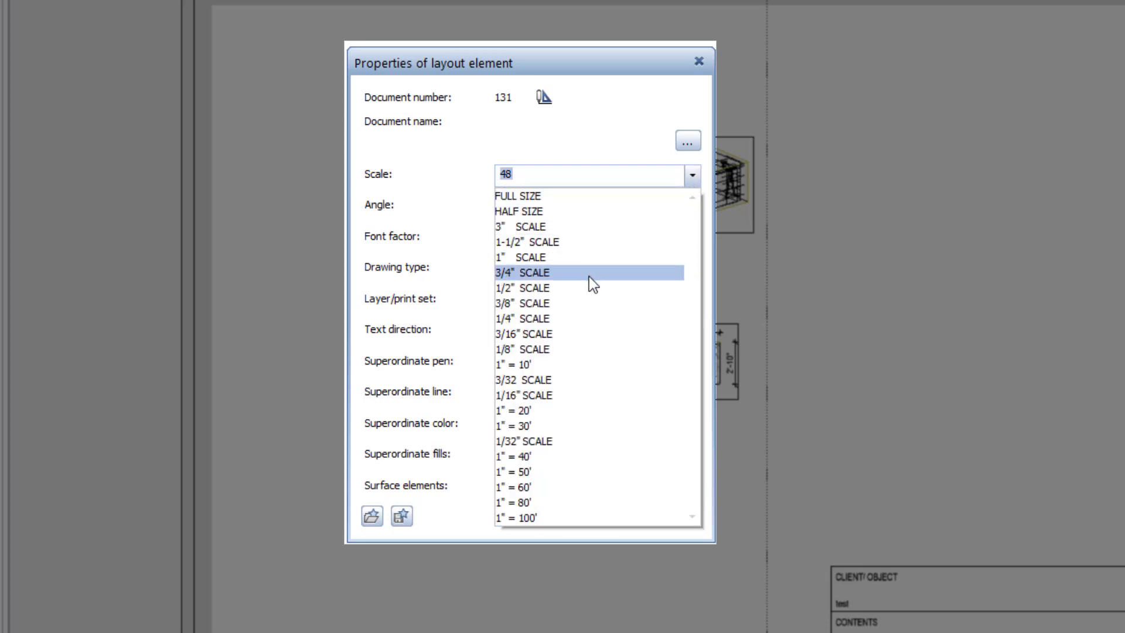
click(591, 287)
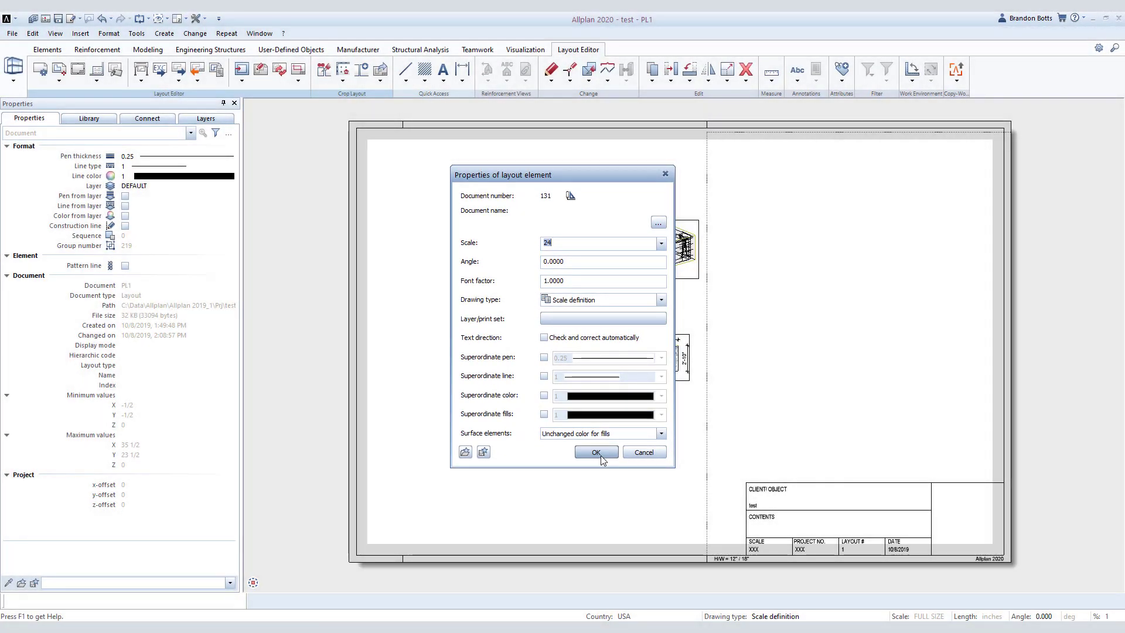
click(595, 452)
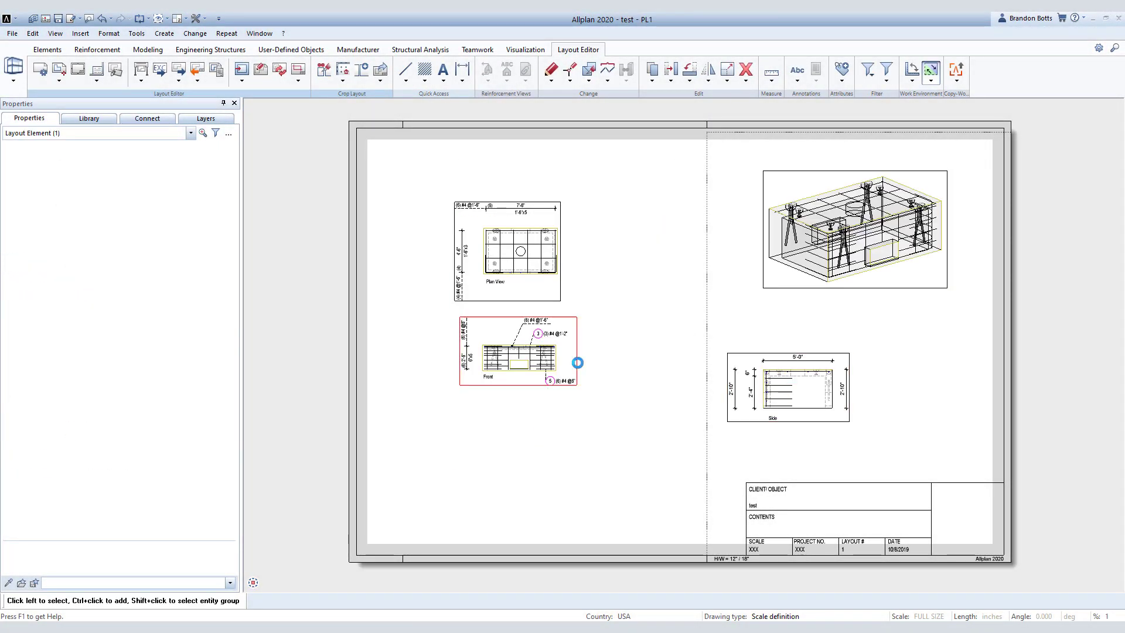
Set the front view's layout scale to 3/8" SCALE.
double_click(584, 366)
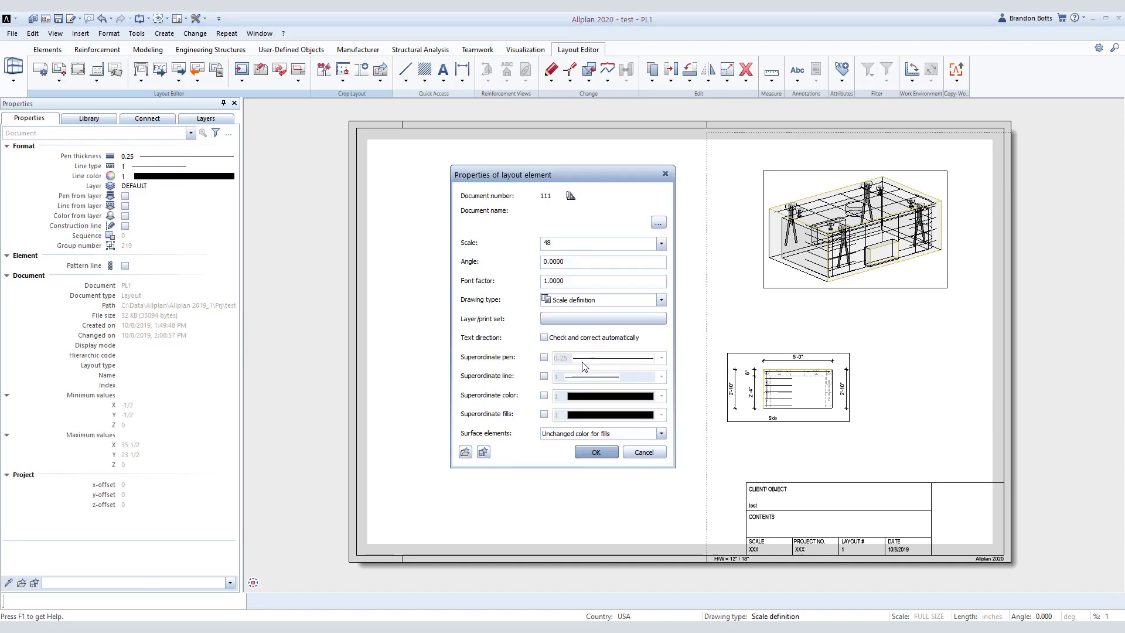
click(658, 245)
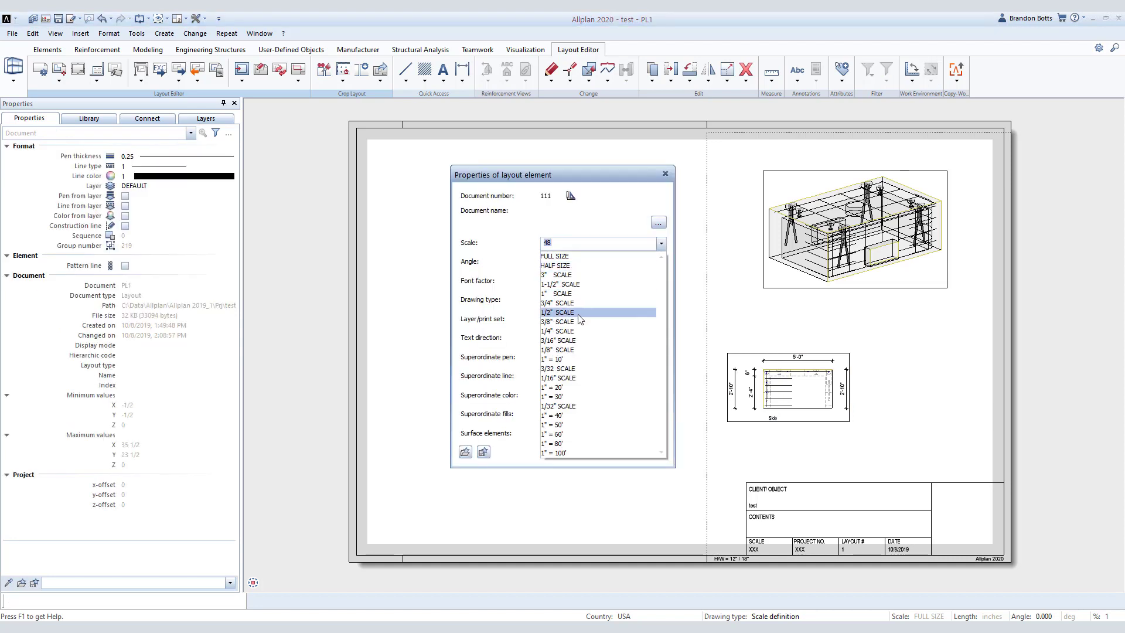
click(603, 318)
click(602, 450)
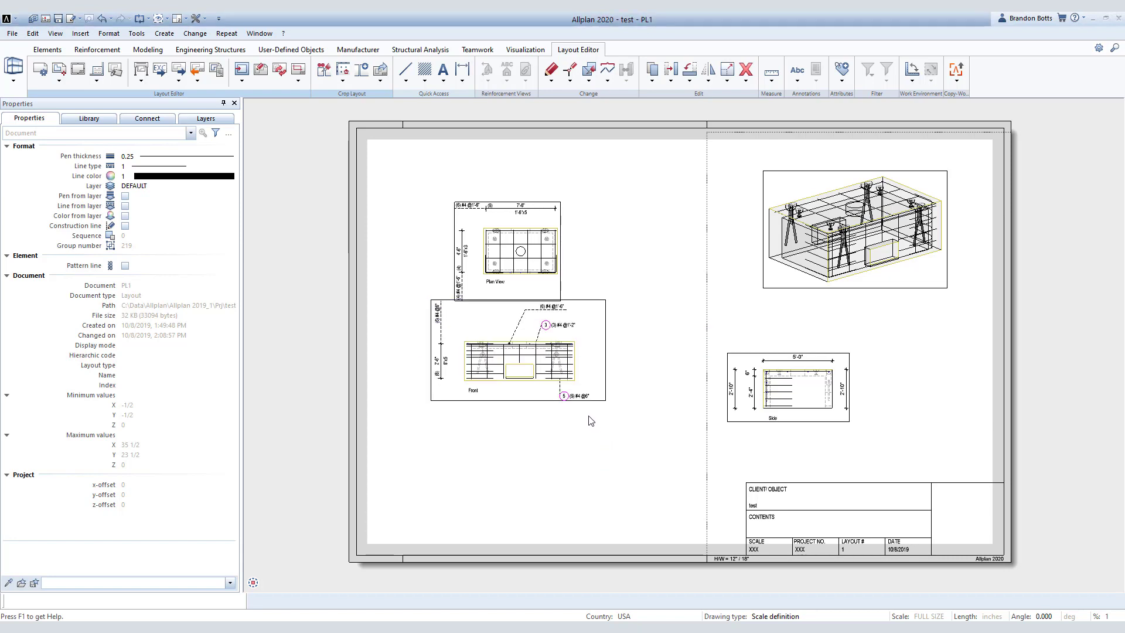
Move the front view down and toward the middle of the sheet, clear of the plan view.
click(670, 70)
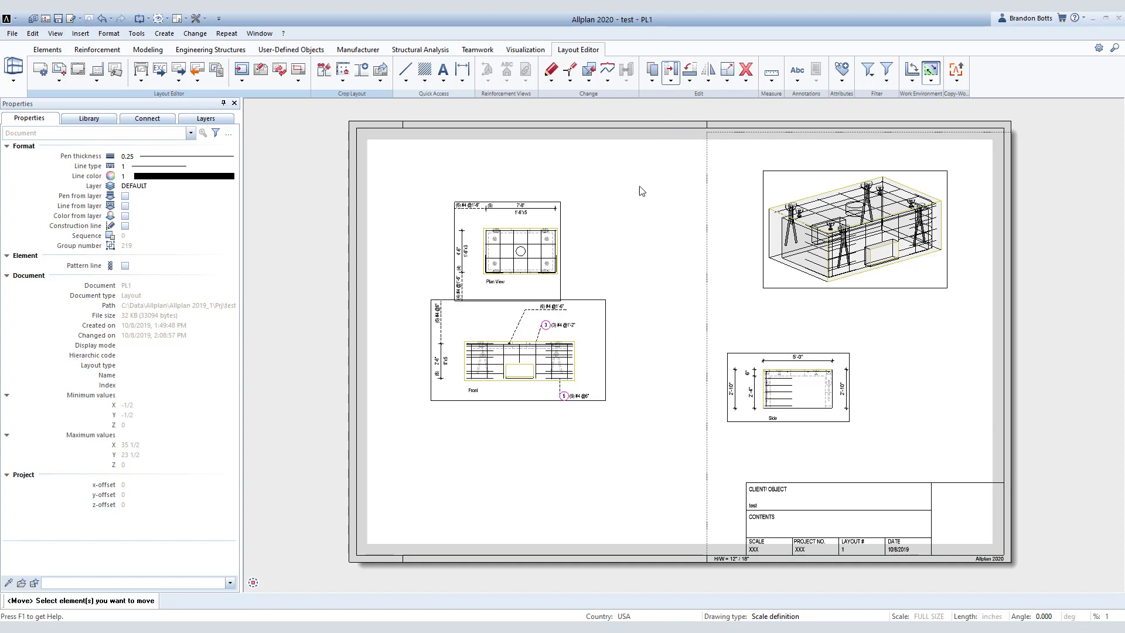
click(608, 317)
click(574, 379)
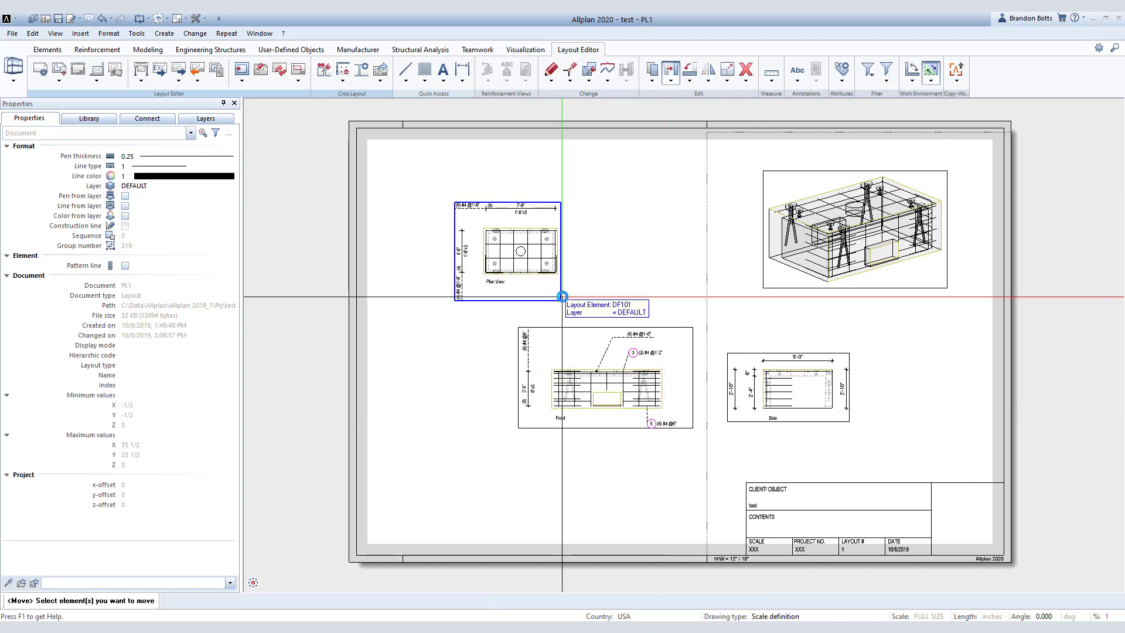
click(561, 297)
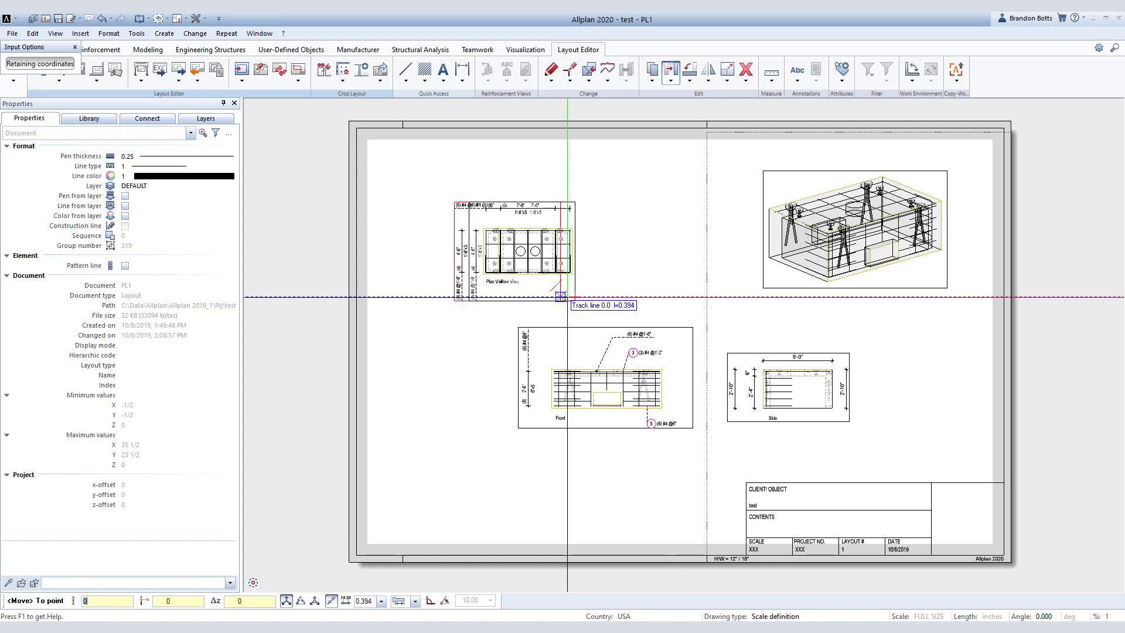
key(Escape)
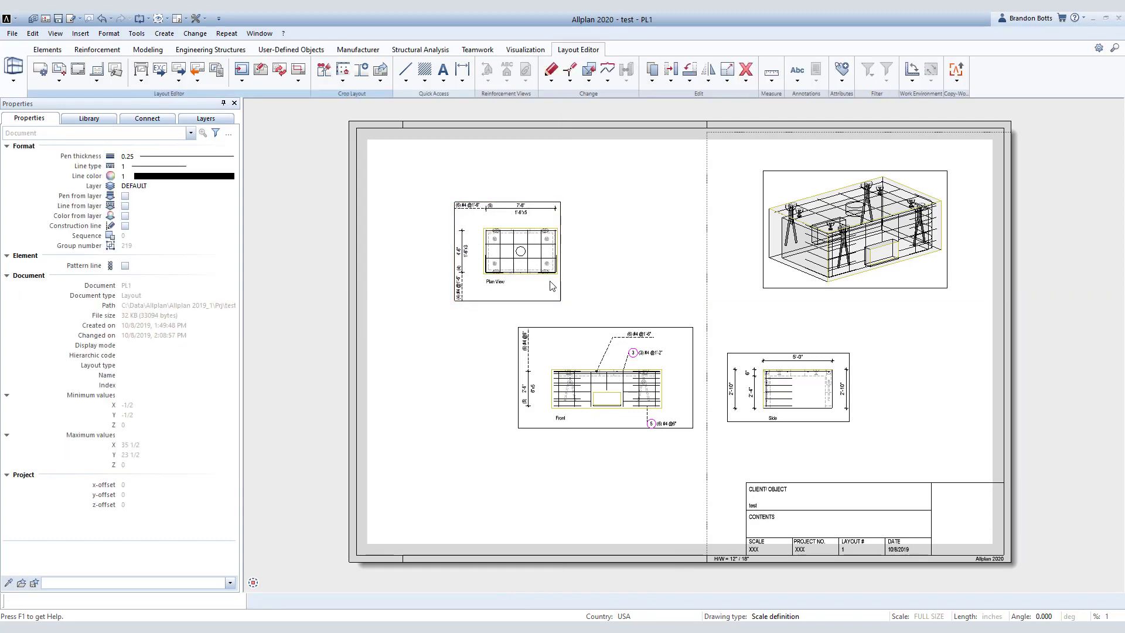
Set the plan view's layout scale to 3/8" SCALE.
click(661, 243)
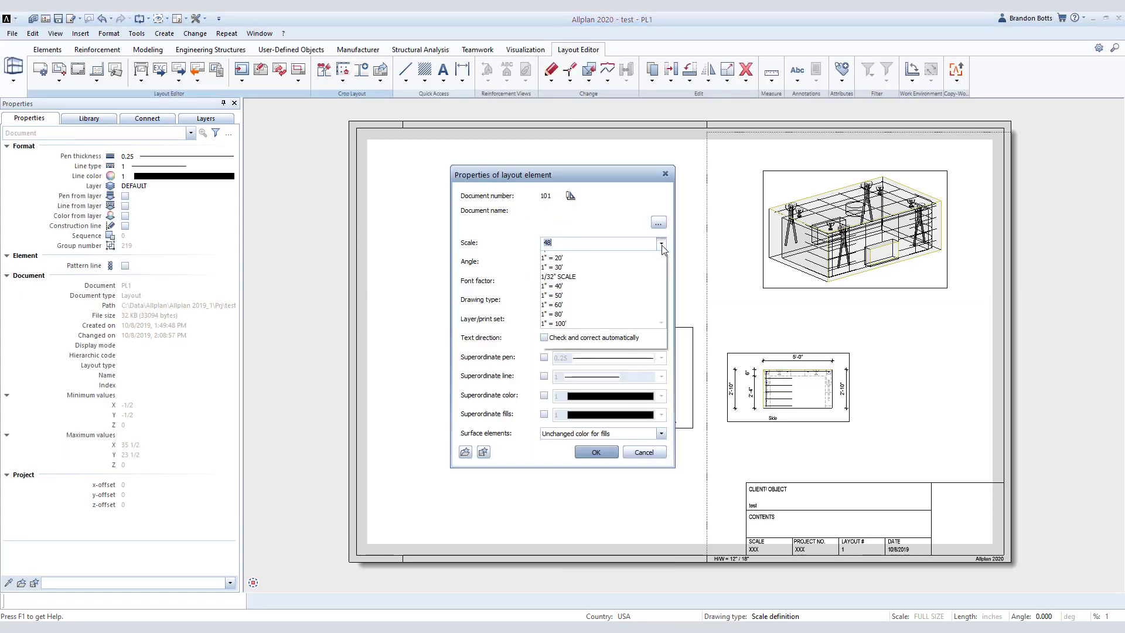
click(571, 321)
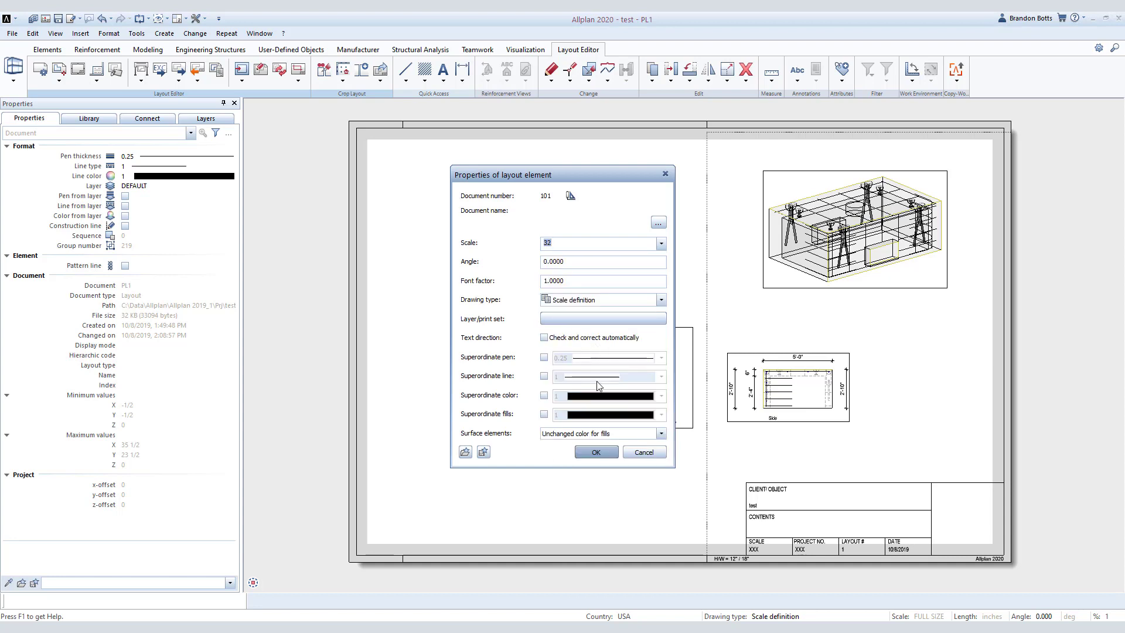
click(596, 453)
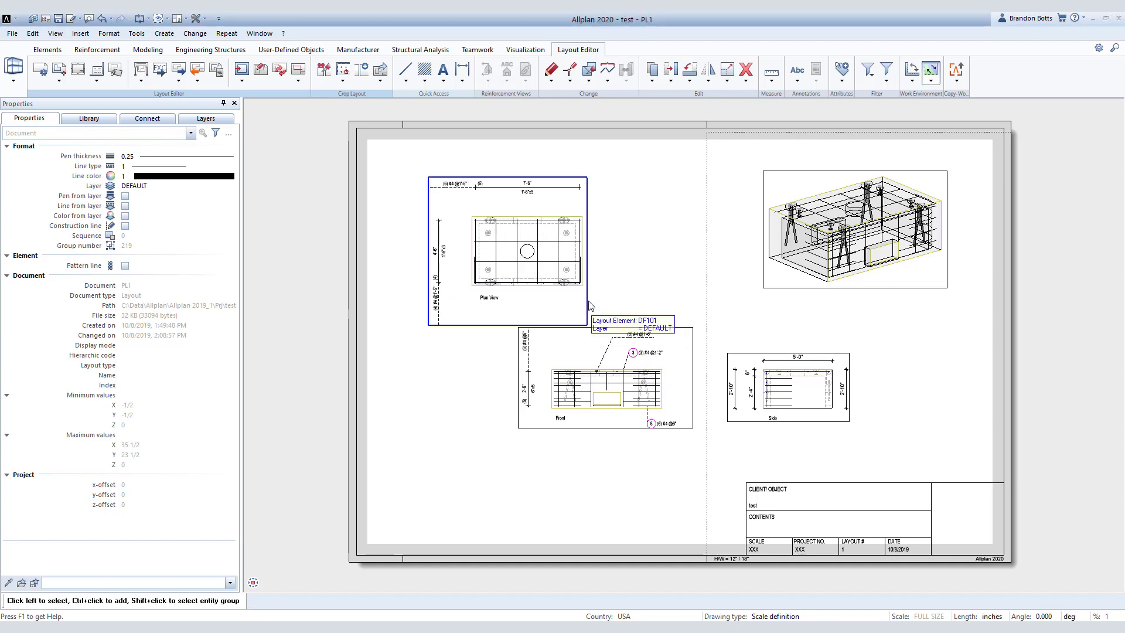
Move the plan view directly above the front view, aligning the vault's right edge in both views.
click(671, 69)
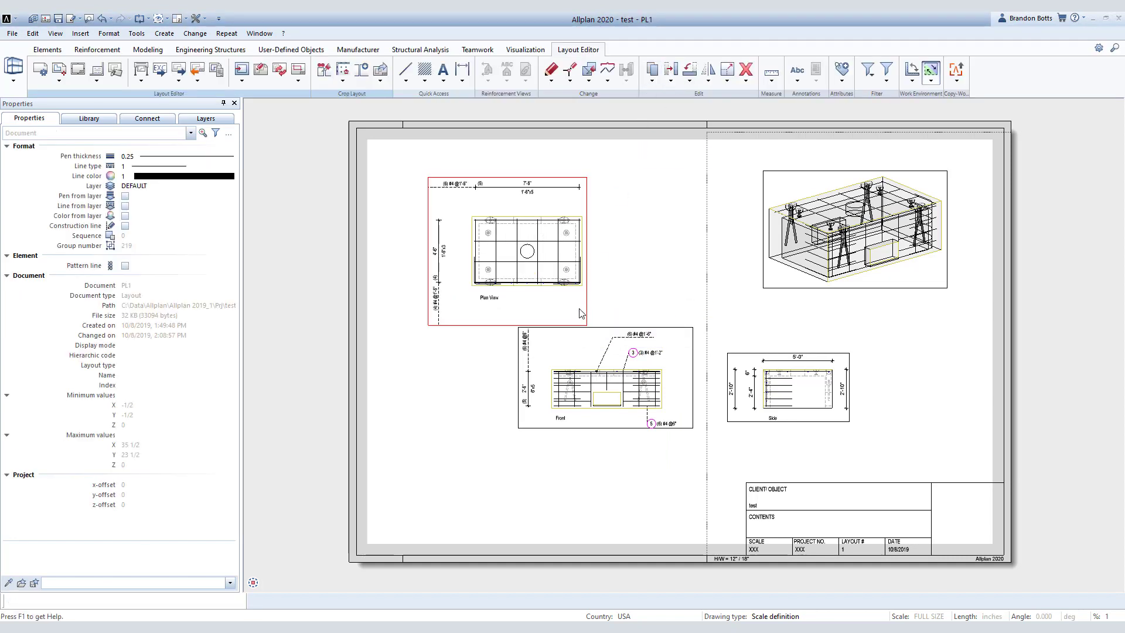
click(582, 286)
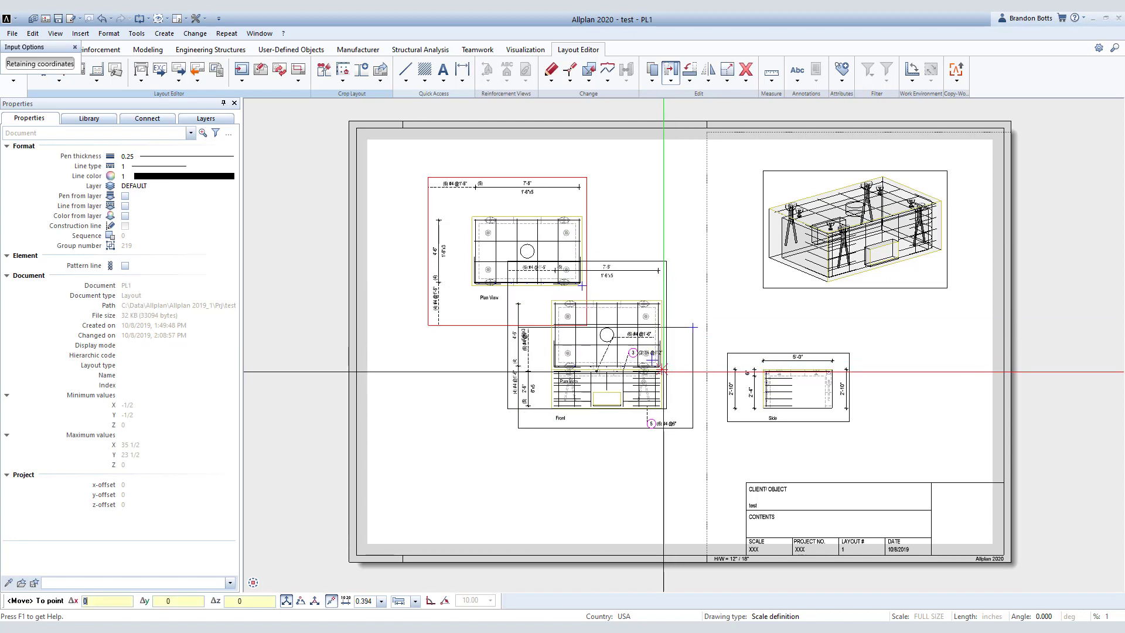
click(662, 274)
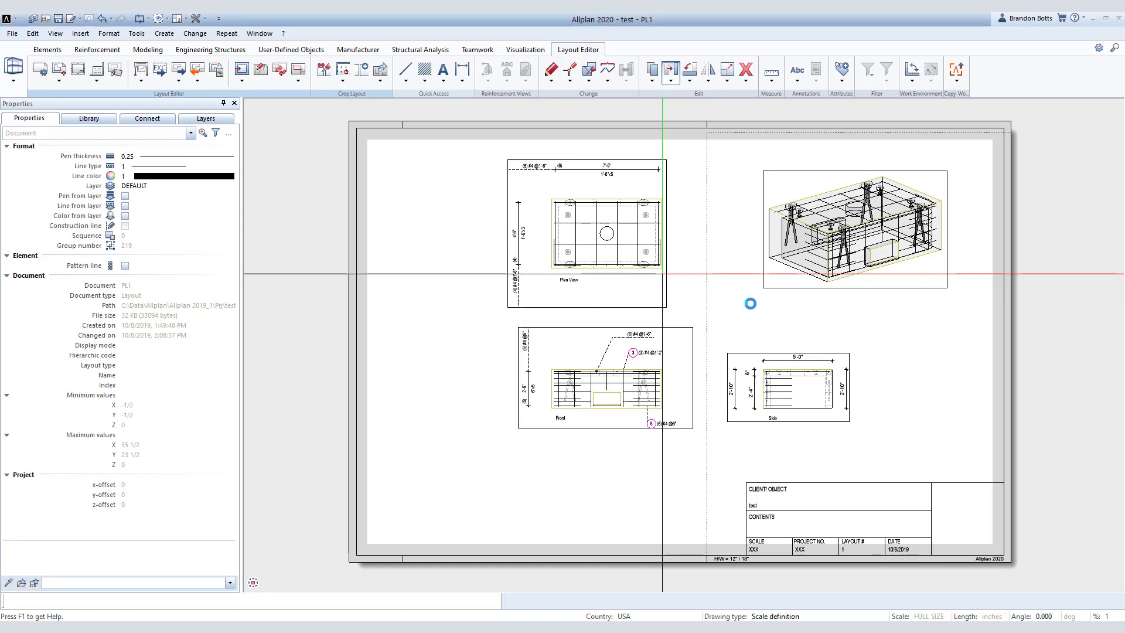
key(Escape)
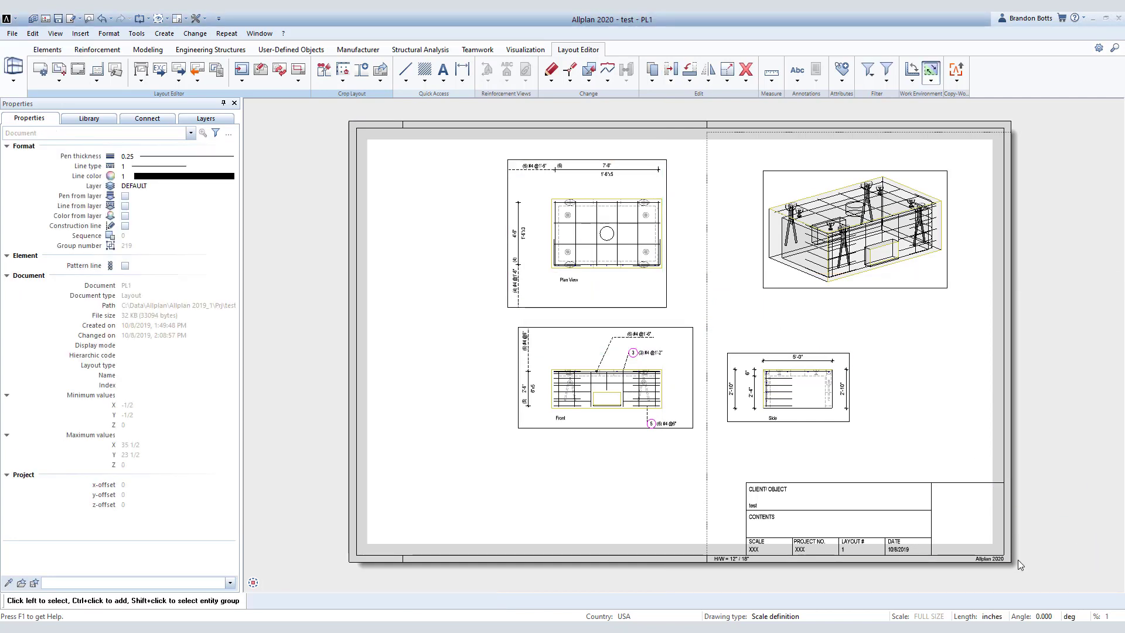